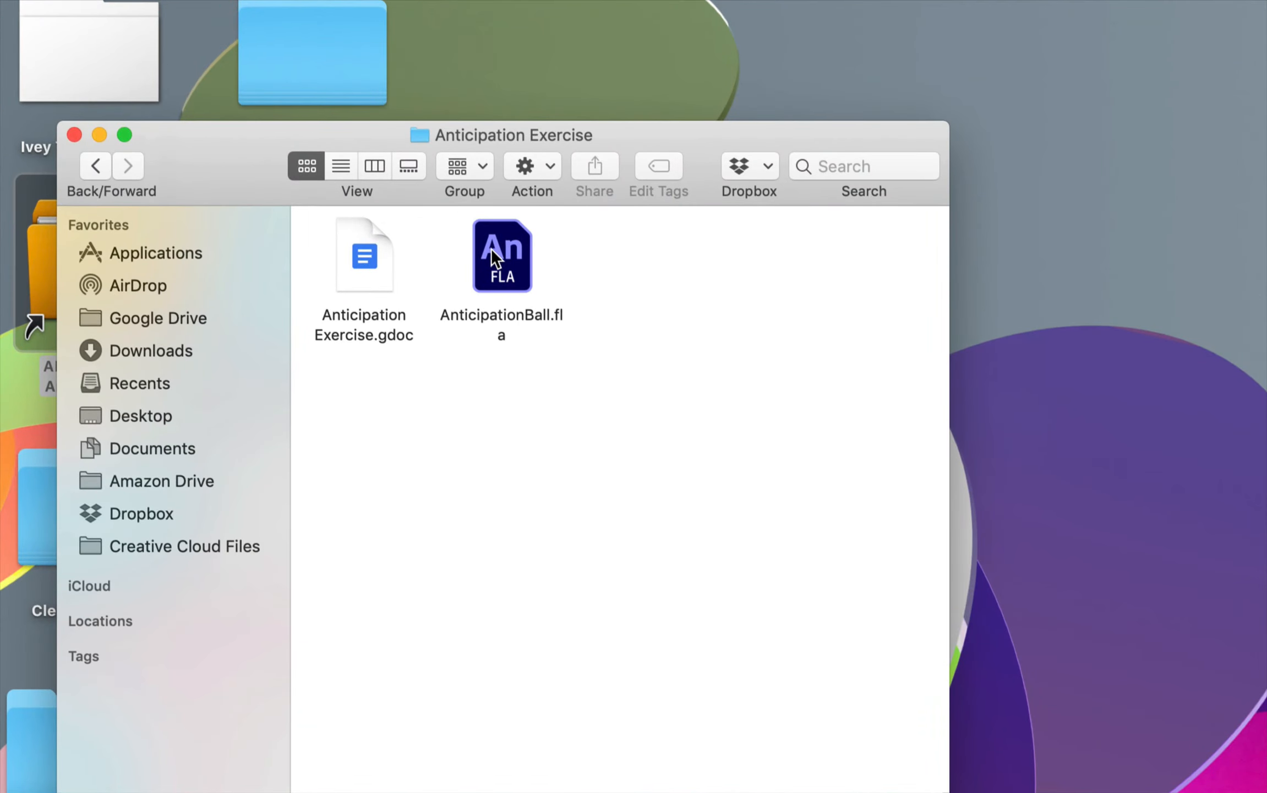
# Open AnticipationBall.fla from the Anticipation Exercise folder and play back the existing ball bounce animation.
pyautogui.moveTo(491, 249); pyautogui.dragTo(672, 397)
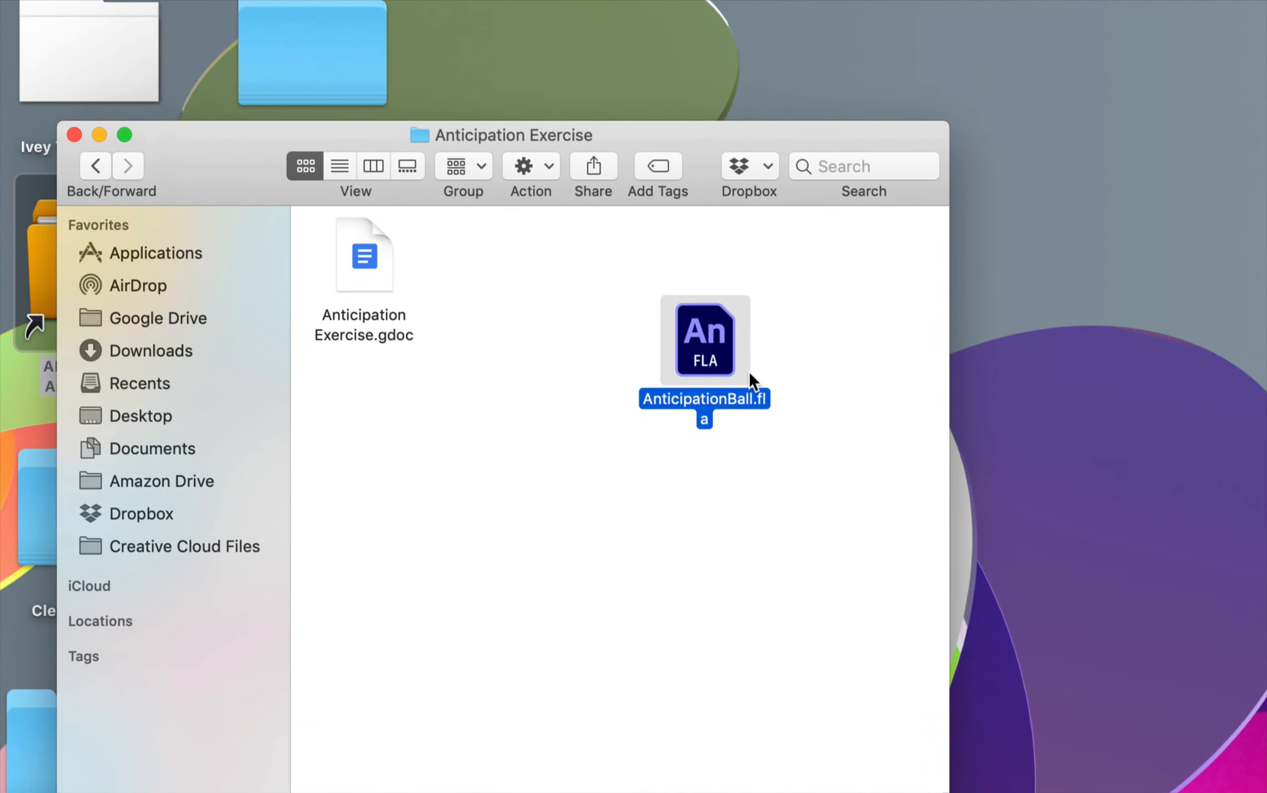
pyautogui.doubleClick(711, 338)
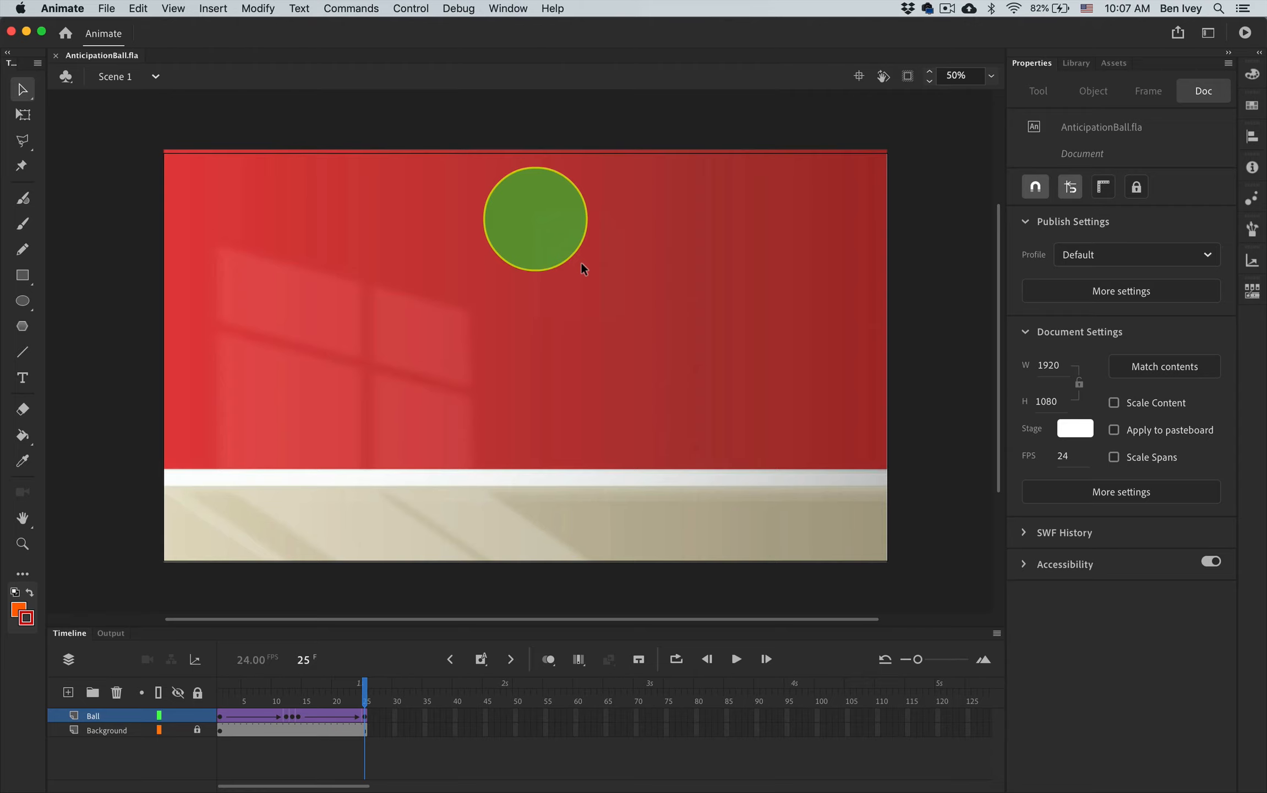
pyautogui.press('Return')
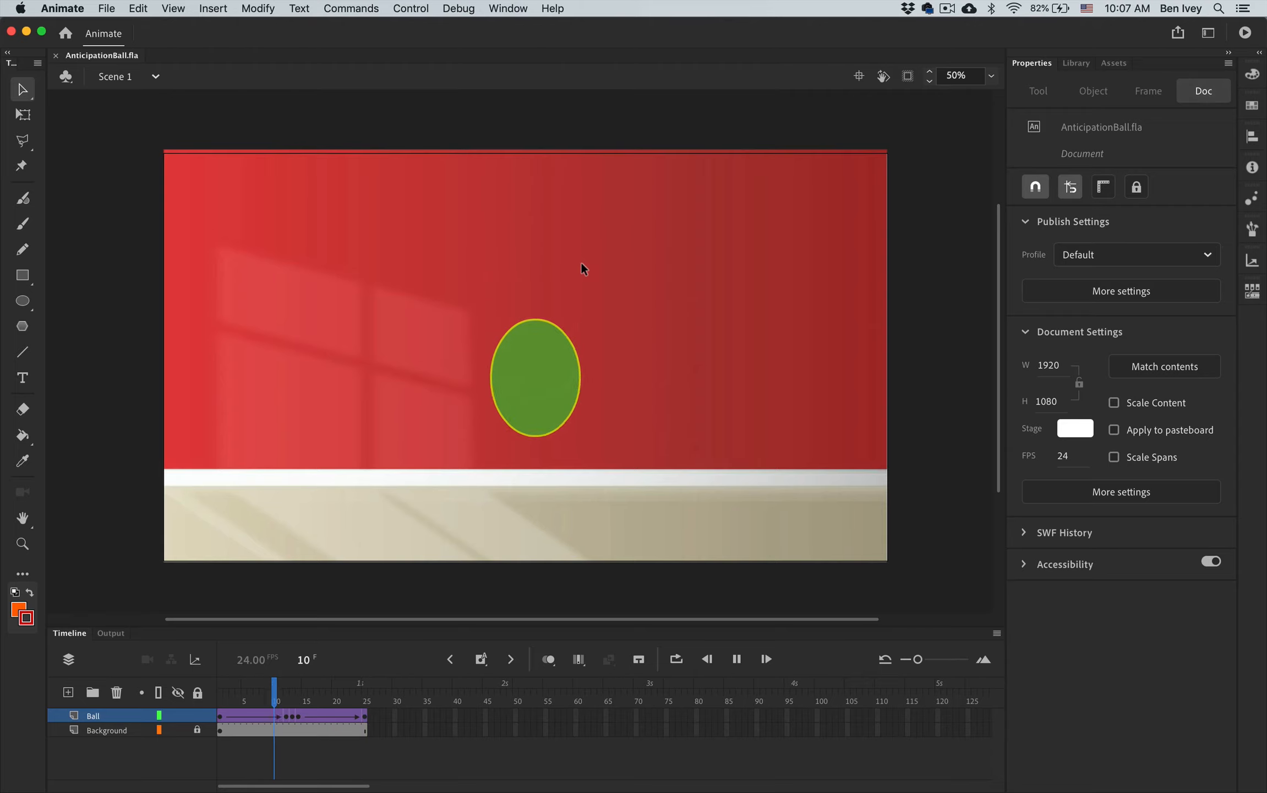
pyautogui.press('Return')
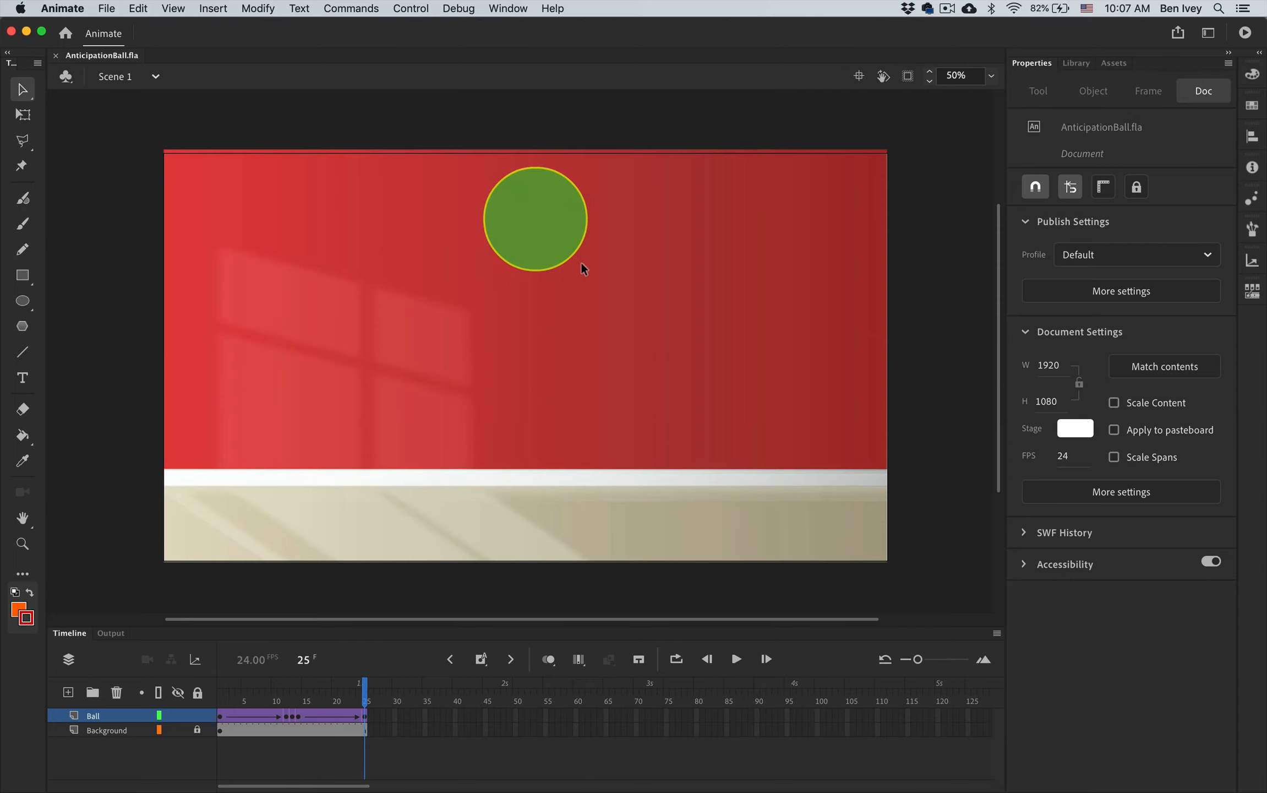
pyautogui.press('Return')
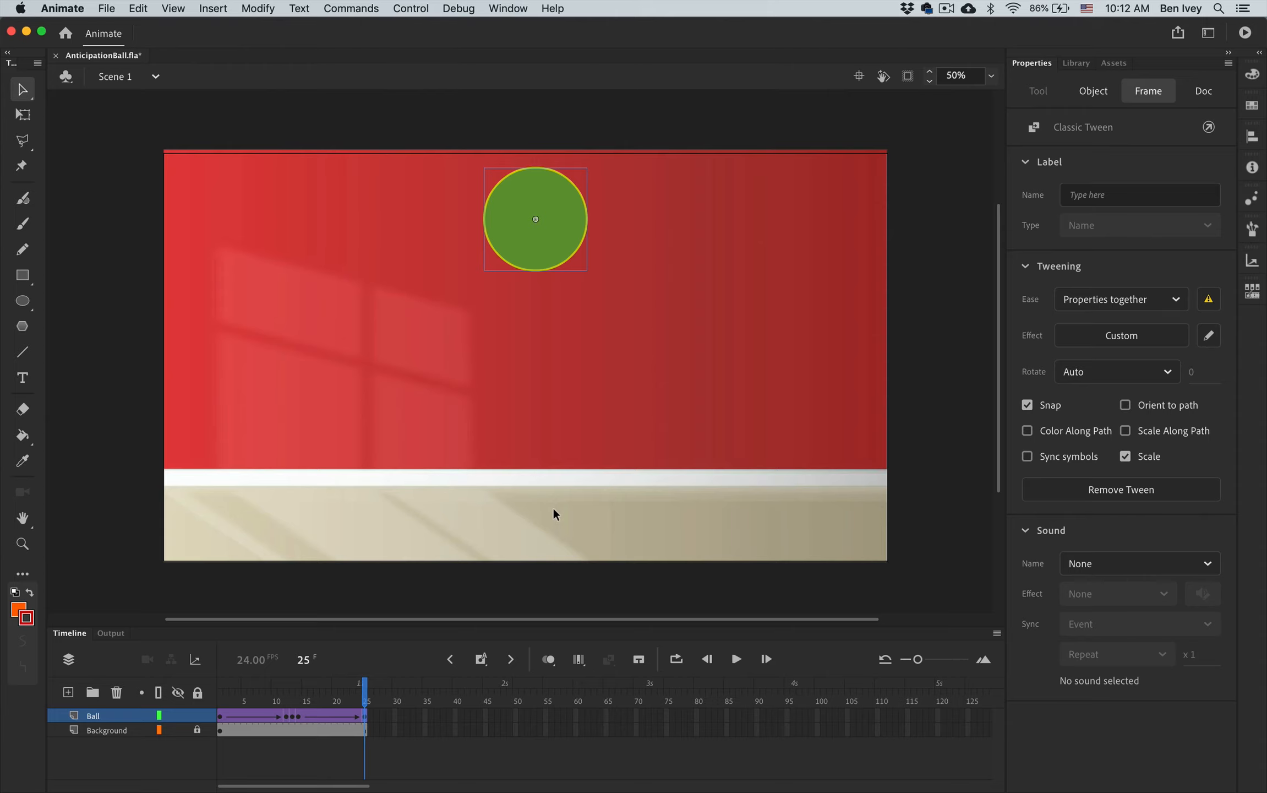
pyautogui.press('Return')
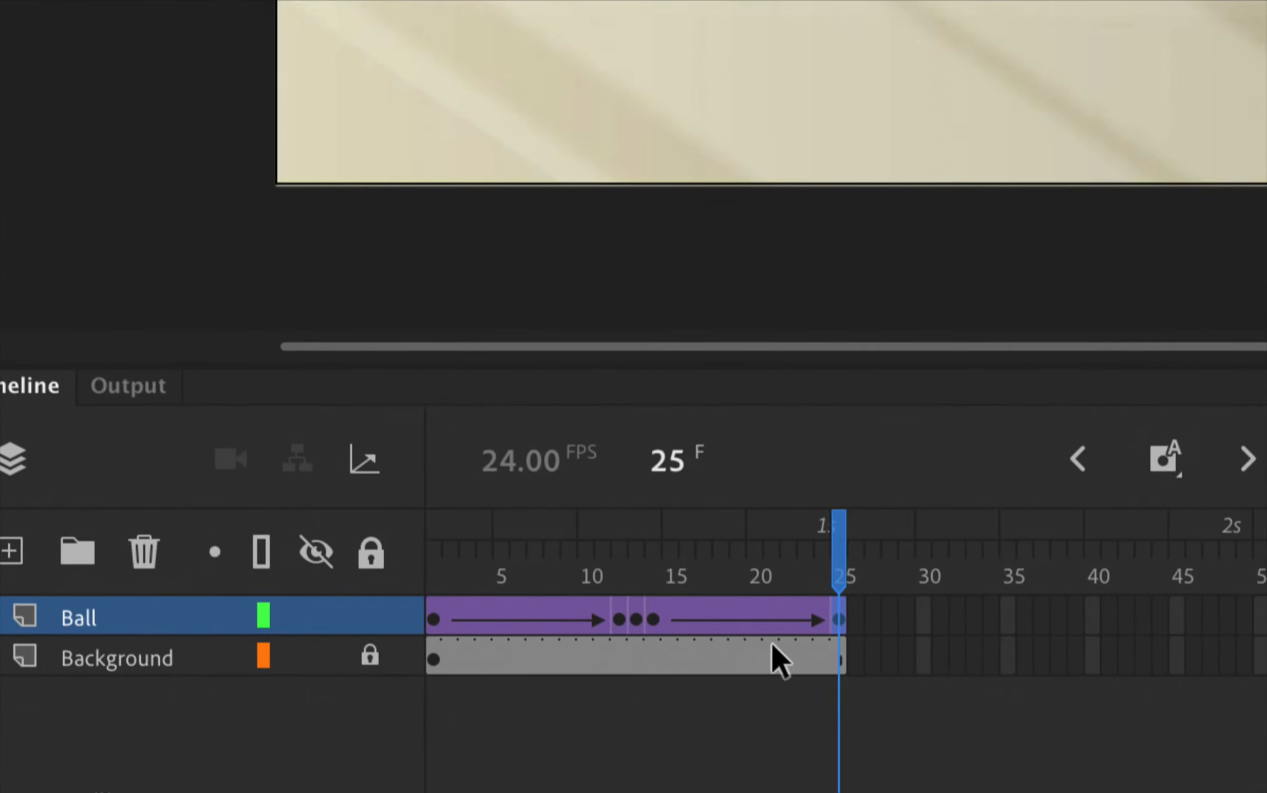
# Copy frames 1 to 25 of the Ball layer and paste them at frame 25 of the same layer.
pyautogui.click(432, 625)
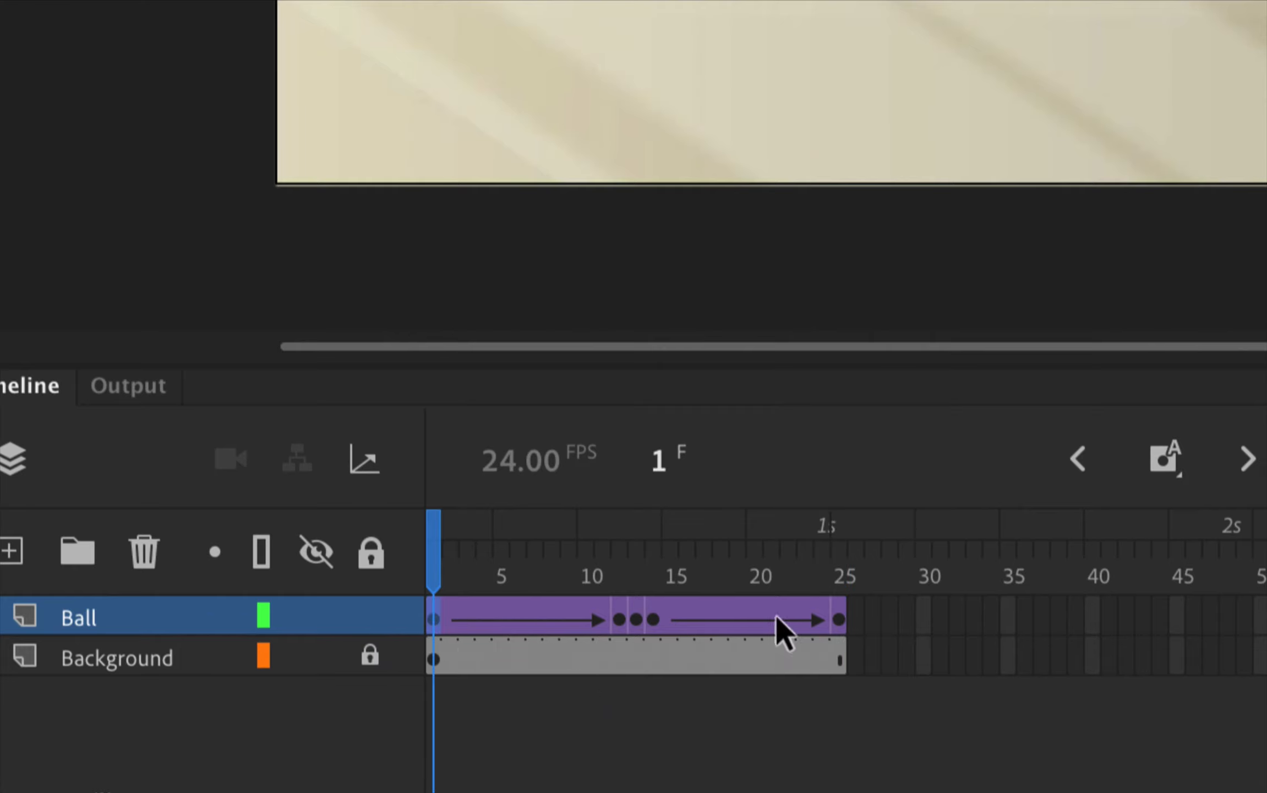
pyautogui.click(838, 620)
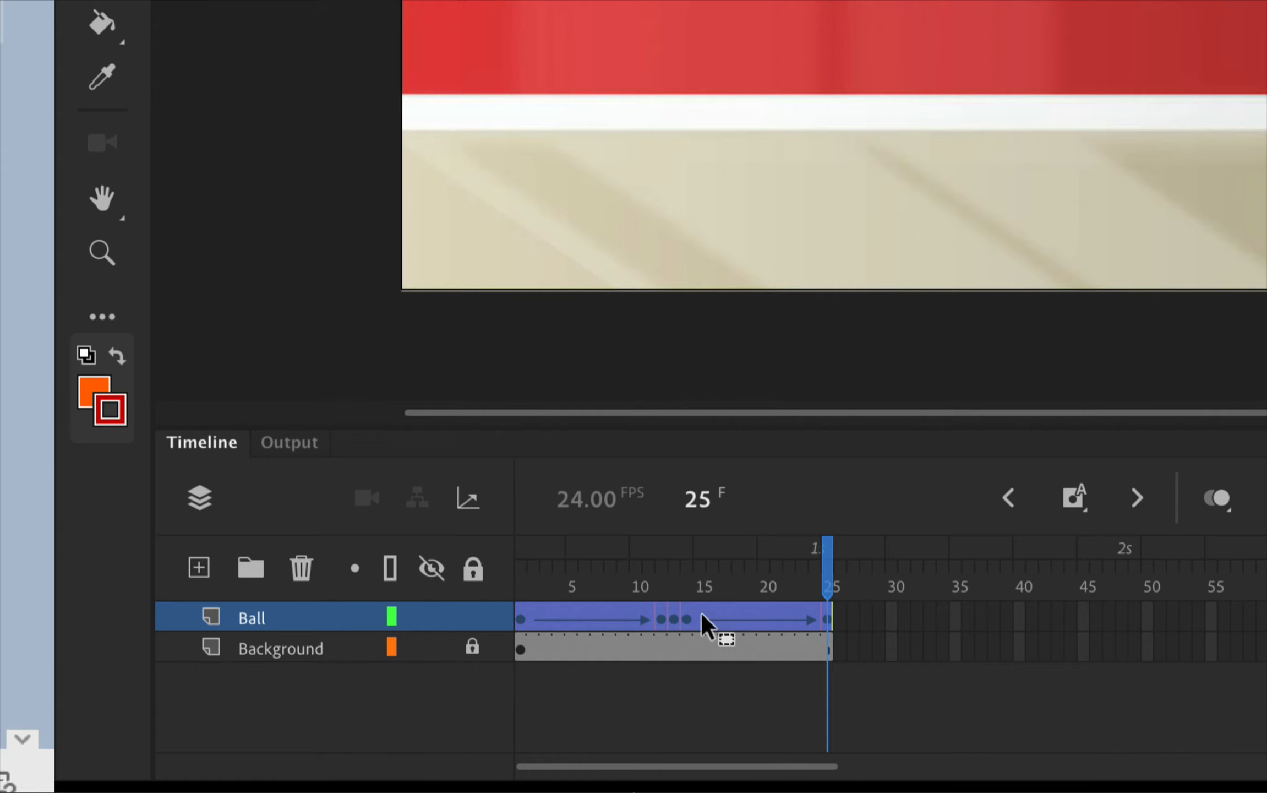
pyautogui.rightClick(701, 613)
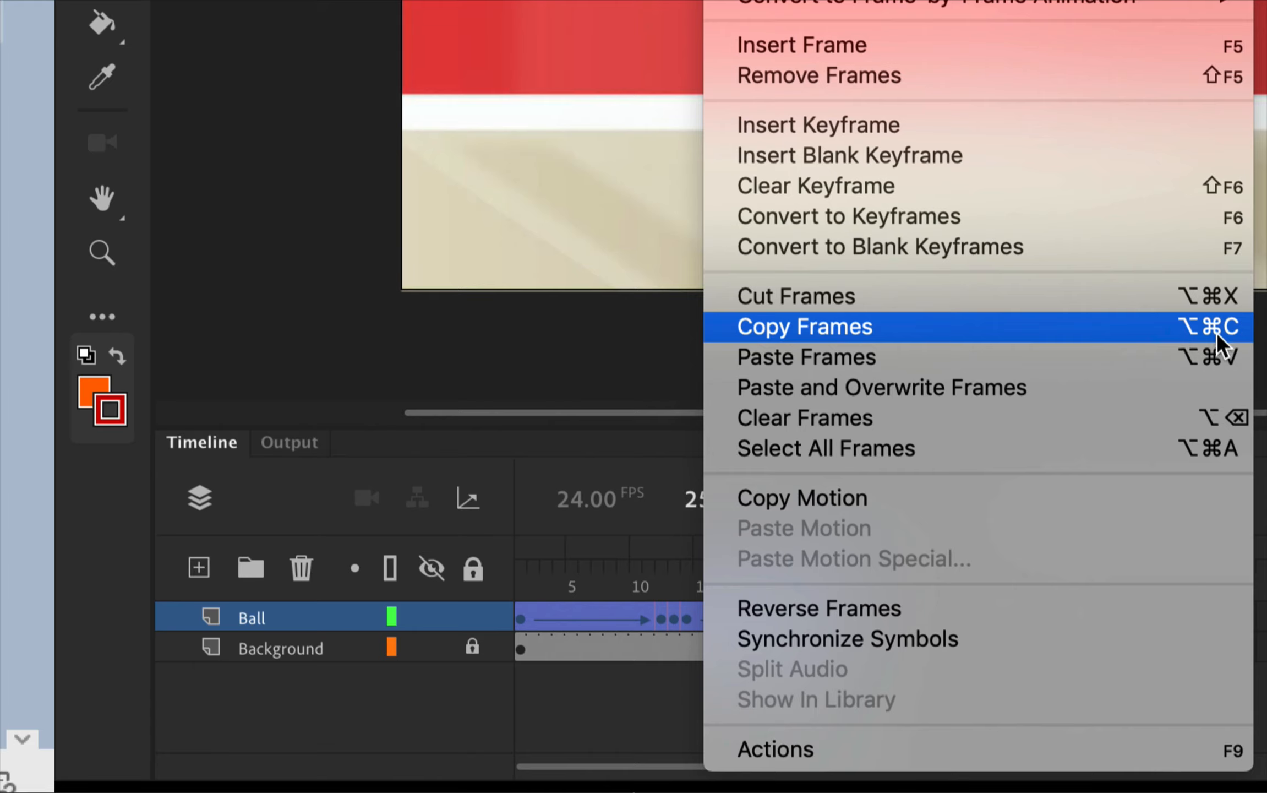
pyautogui.click(820, 330)
pyautogui.click(864, 644)
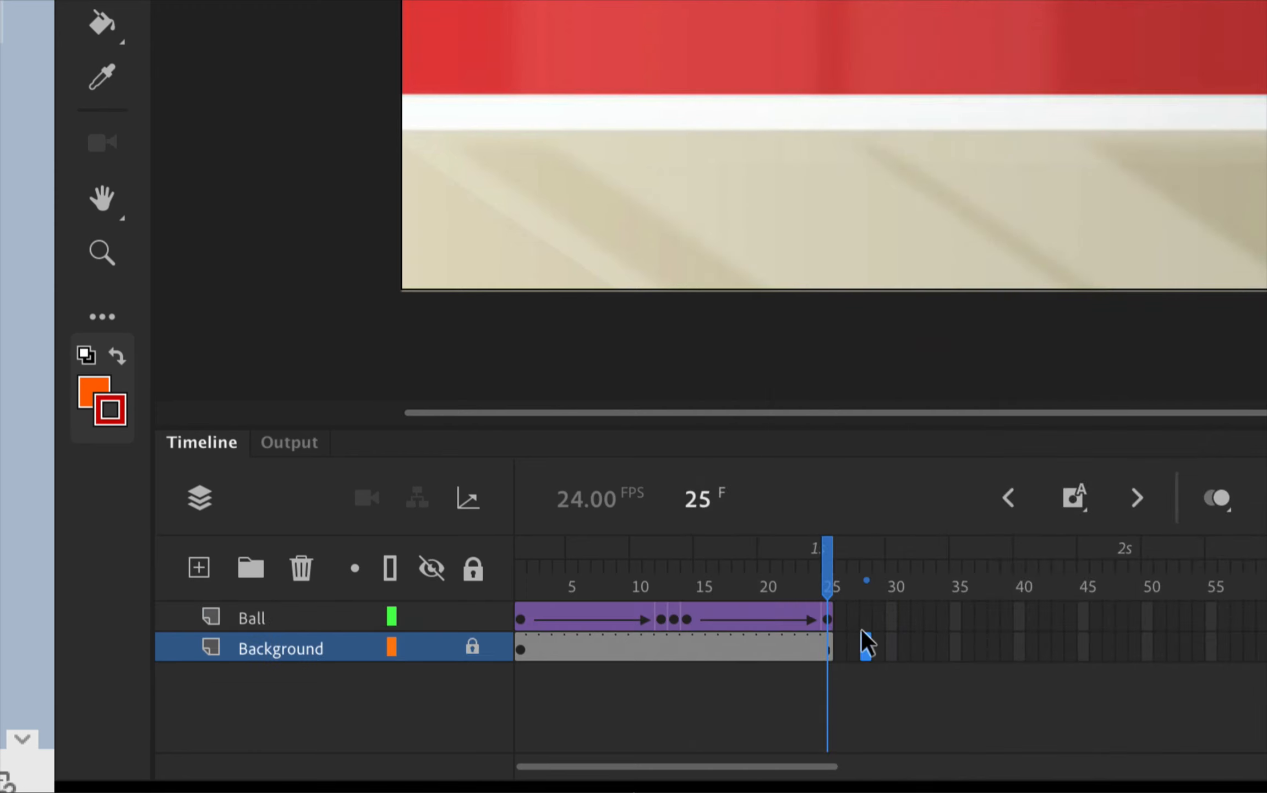
pyautogui.click(827, 614)
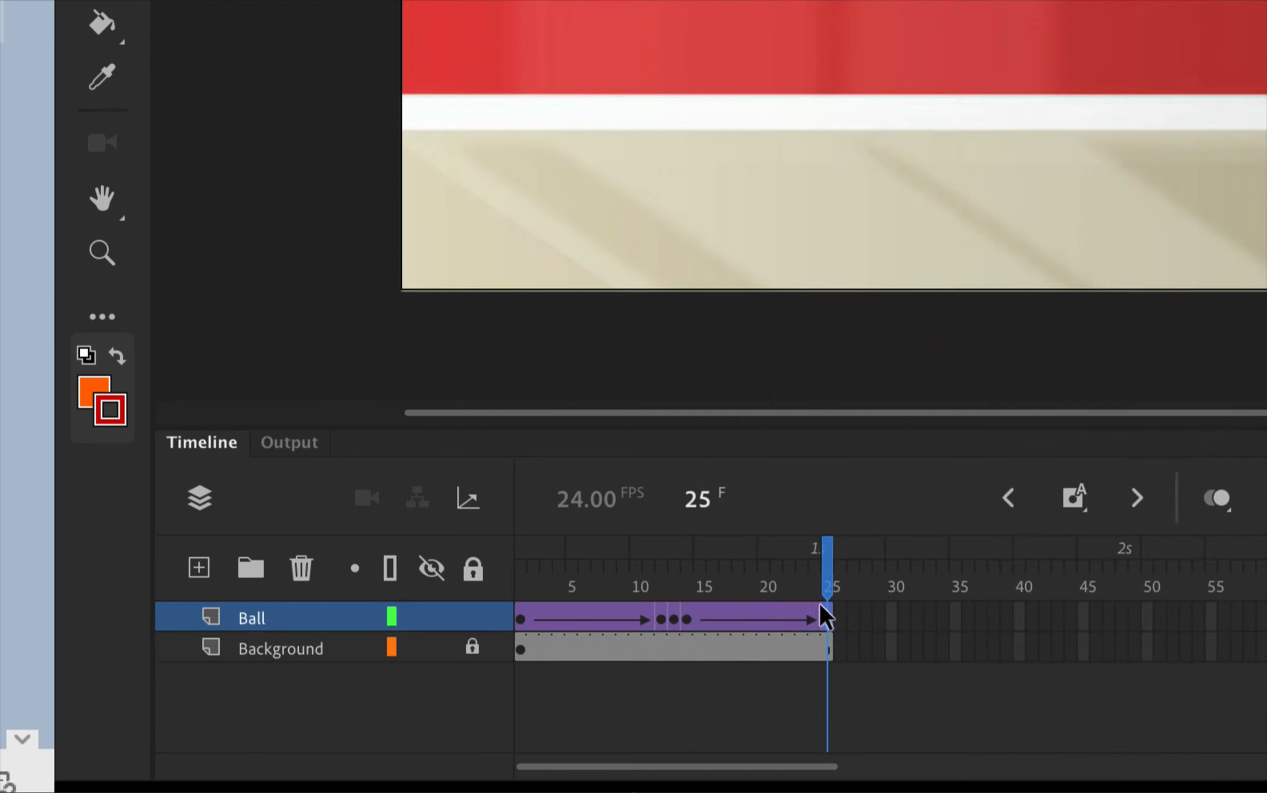
pyautogui.rightClick(827, 614)
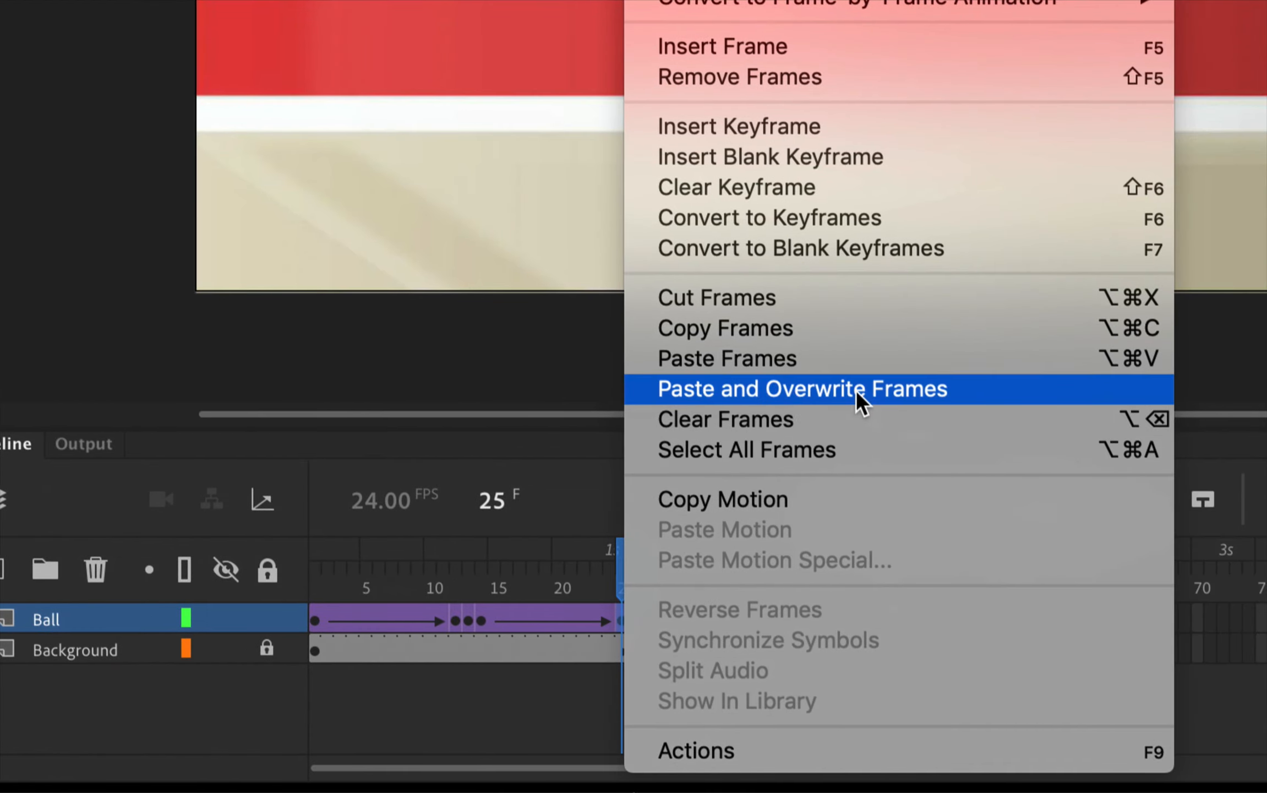
pyautogui.click(730, 365)
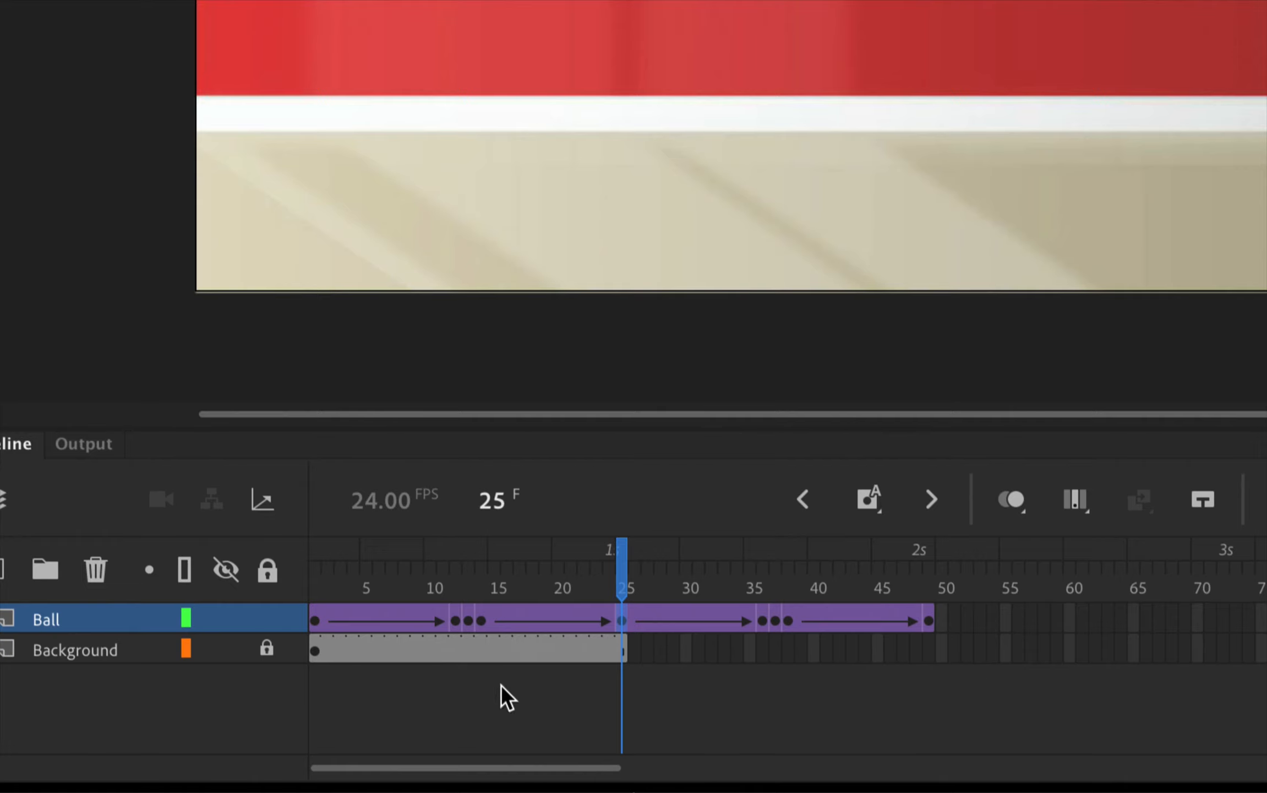
# Copy frames 1 to 25 of the Background layer, paste them at its frame 25, and play back the extended animation.
pyautogui.click(316, 651)
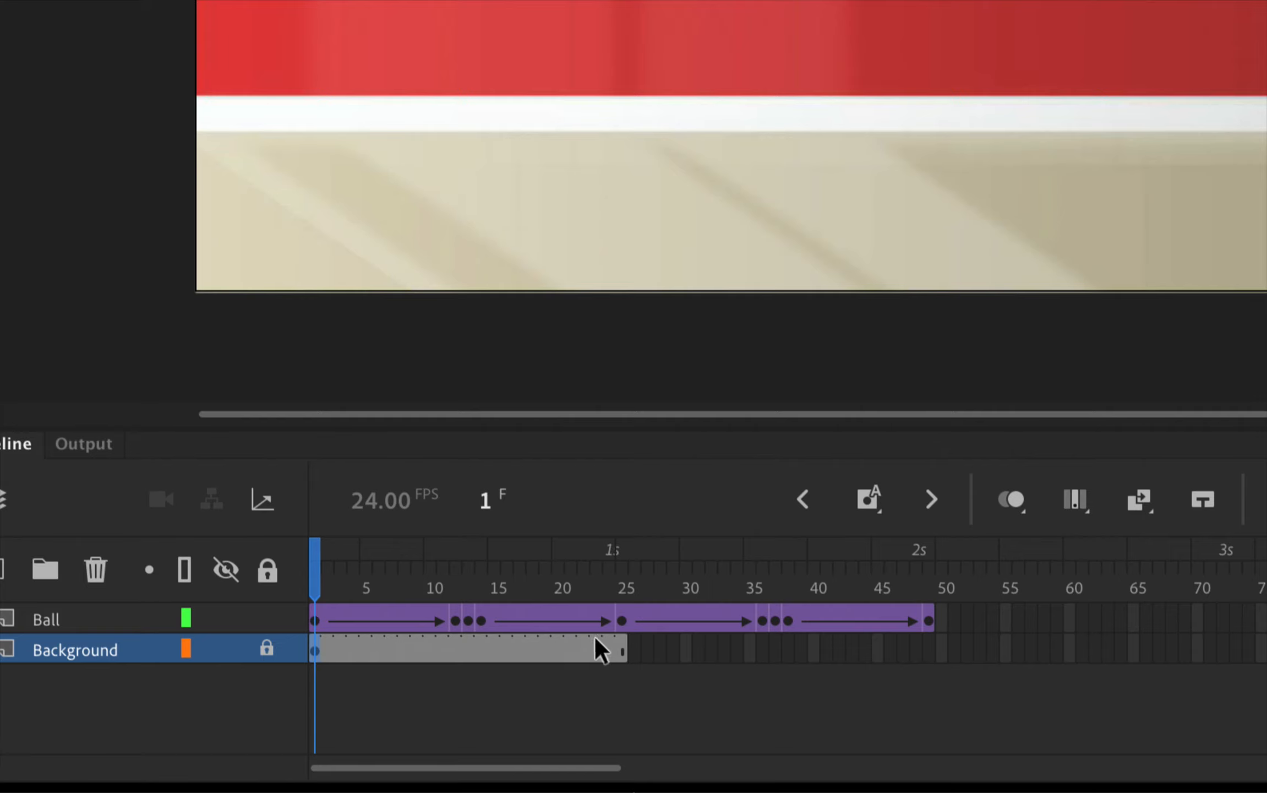
pyautogui.click(622, 647)
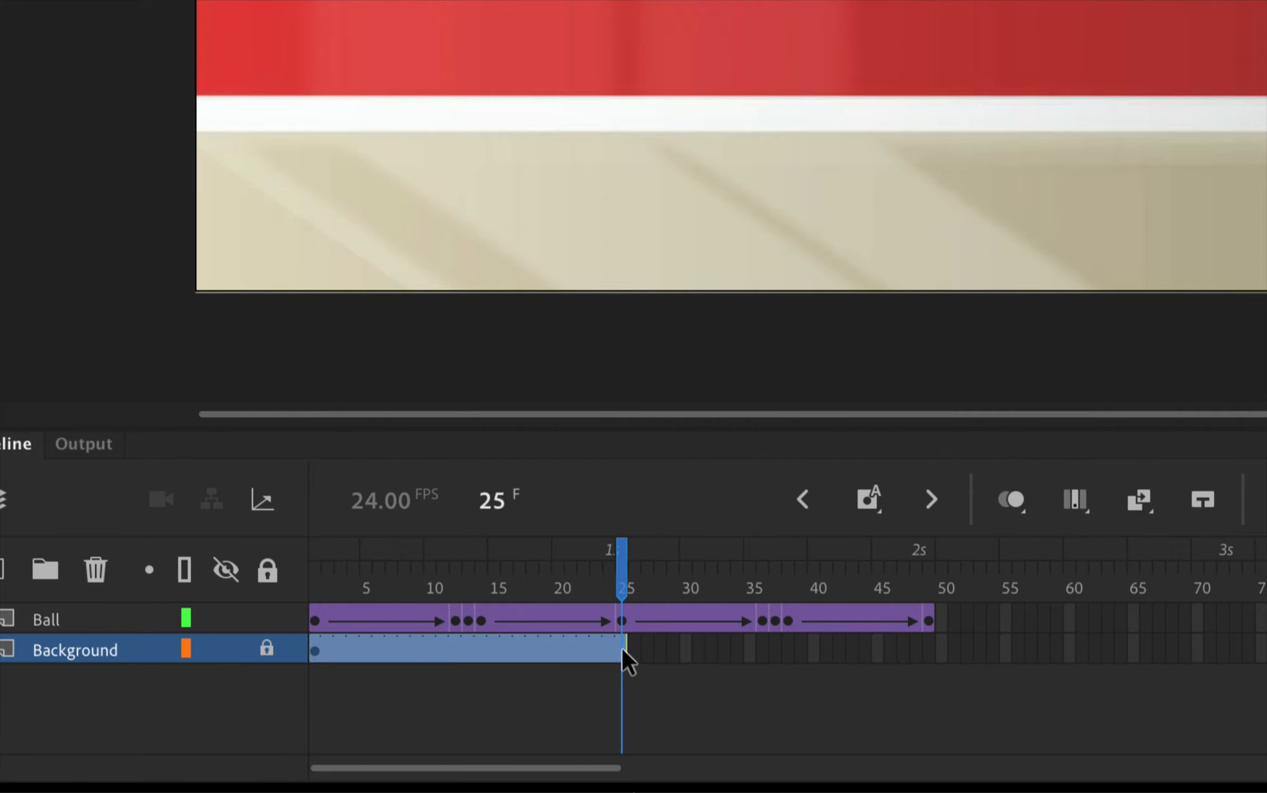
pyautogui.rightClick(621, 647)
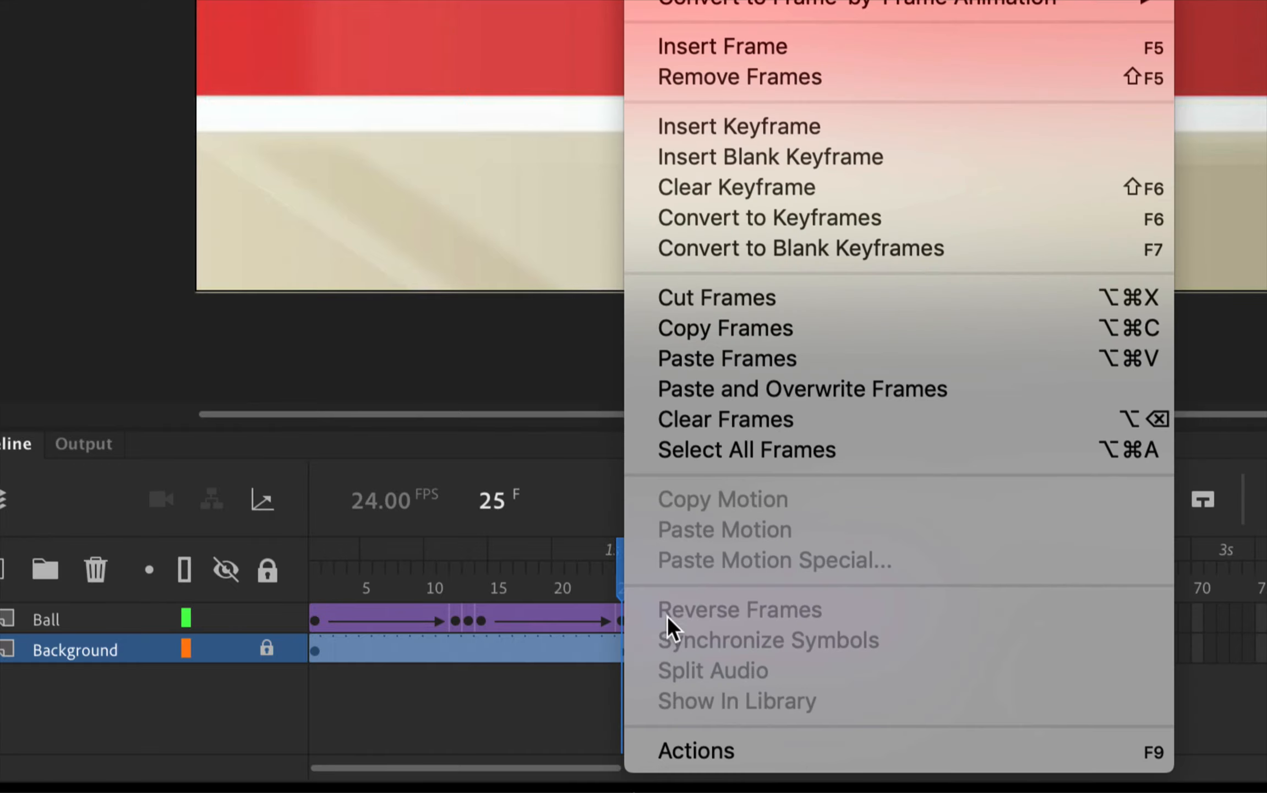
pyautogui.click(741, 332)
pyautogui.click(617, 647)
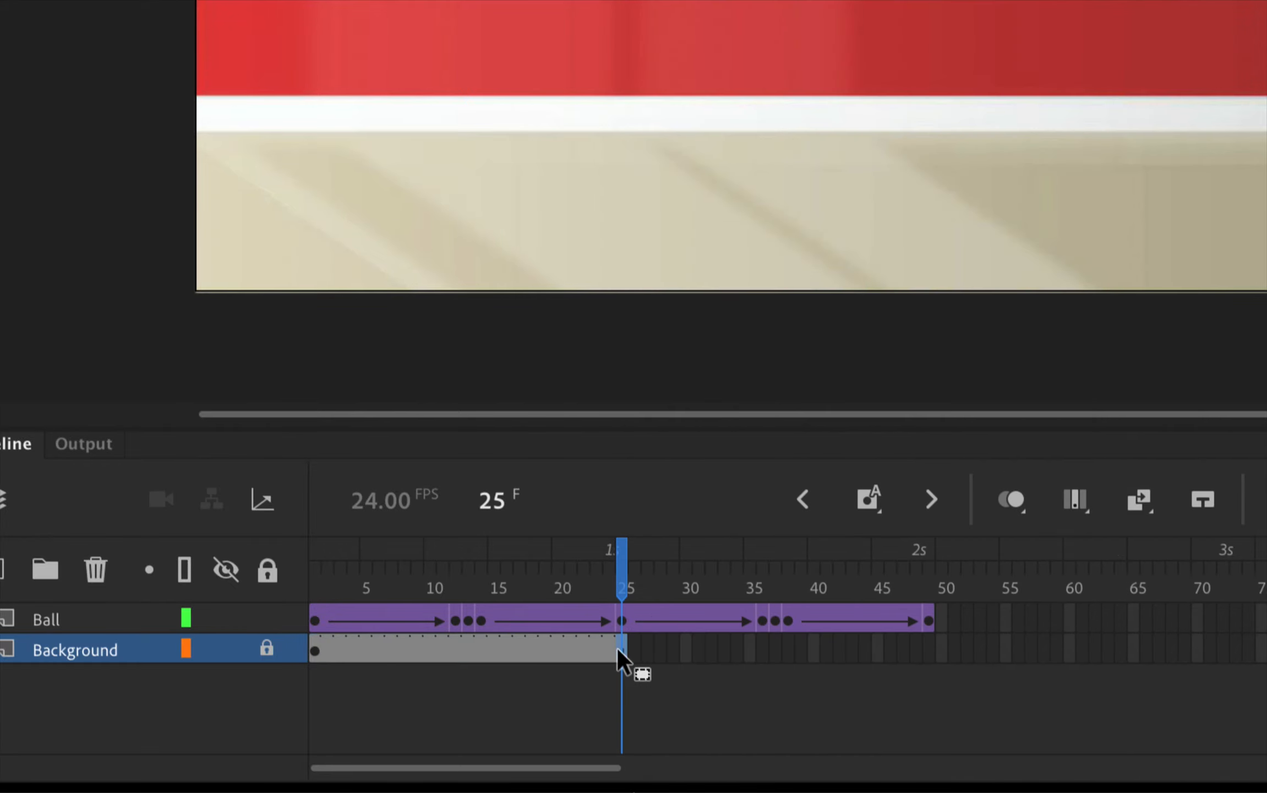
pyautogui.rightClick(621, 650)
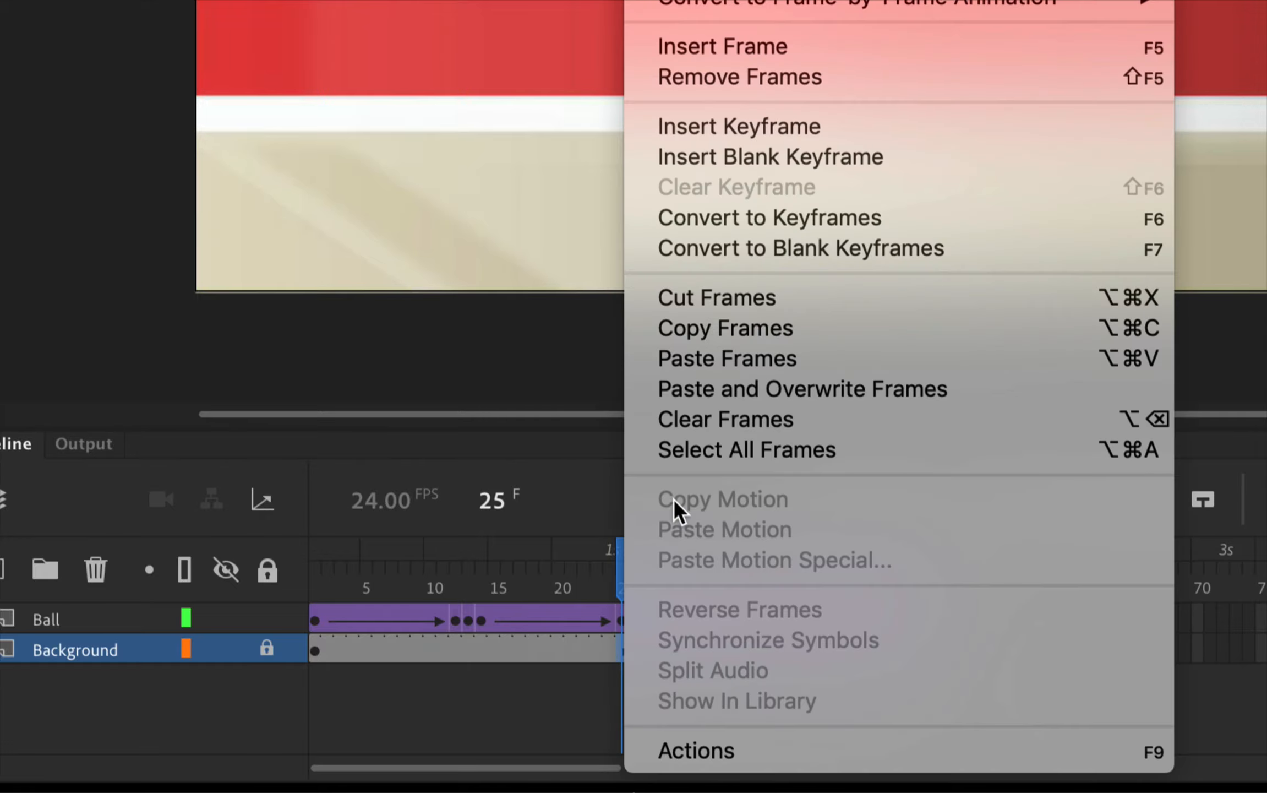
pyautogui.click(730, 359)
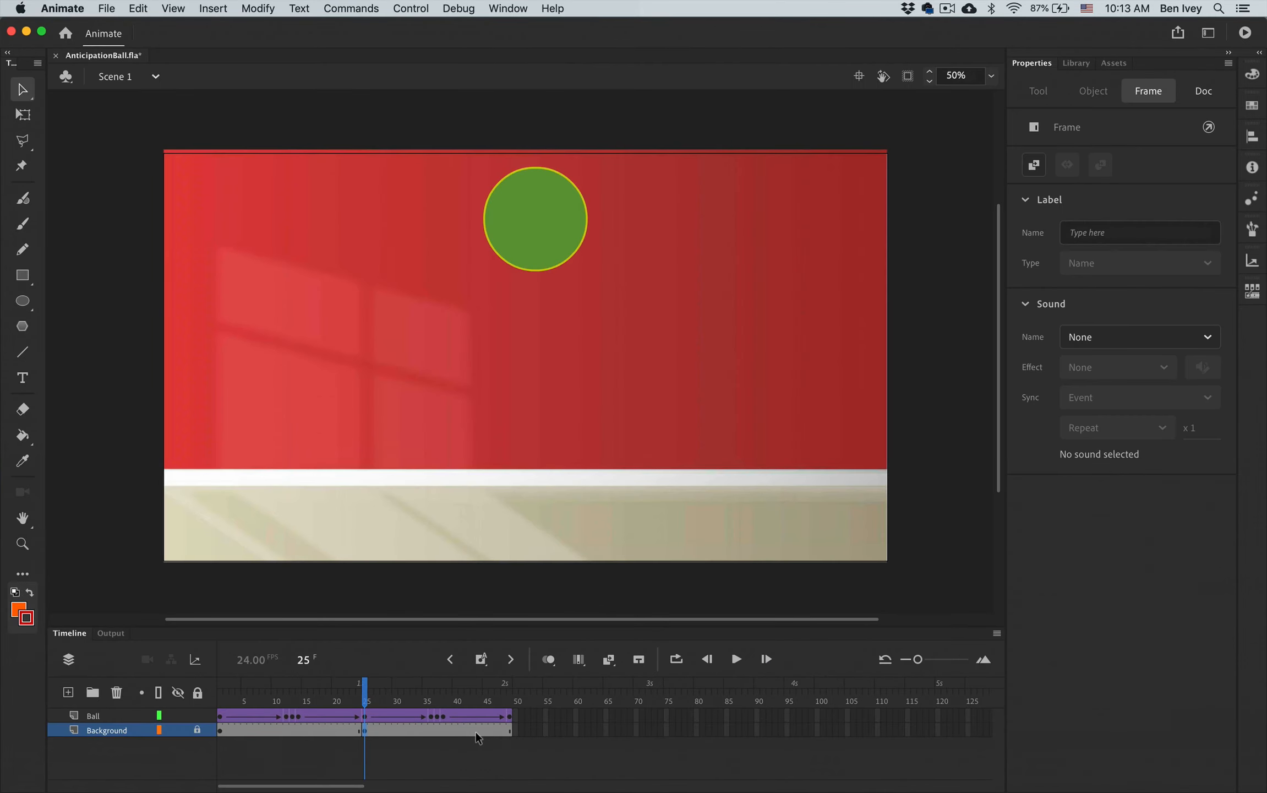
pyautogui.press('Return')
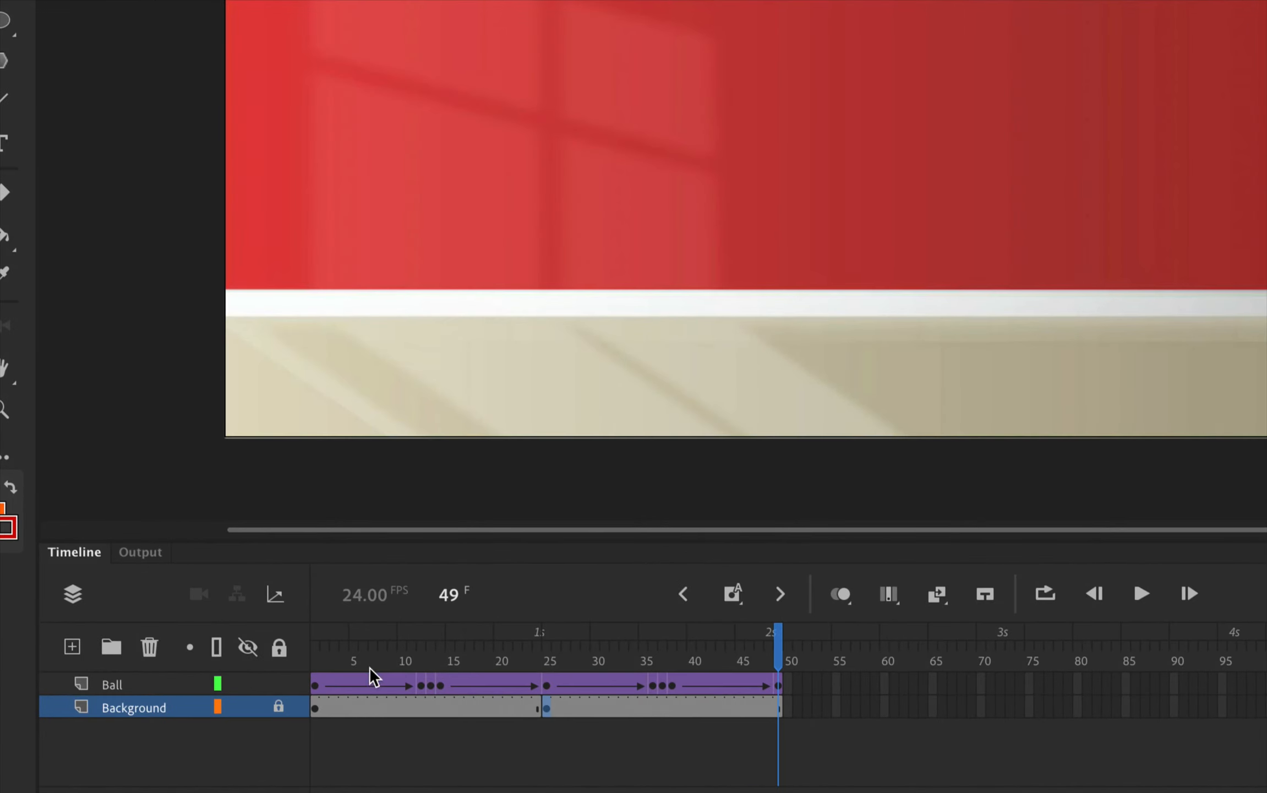
# Clear the keyframe with the vertically stretched ball at frame 12 of the Ball layer.
pyautogui.click(425, 687)
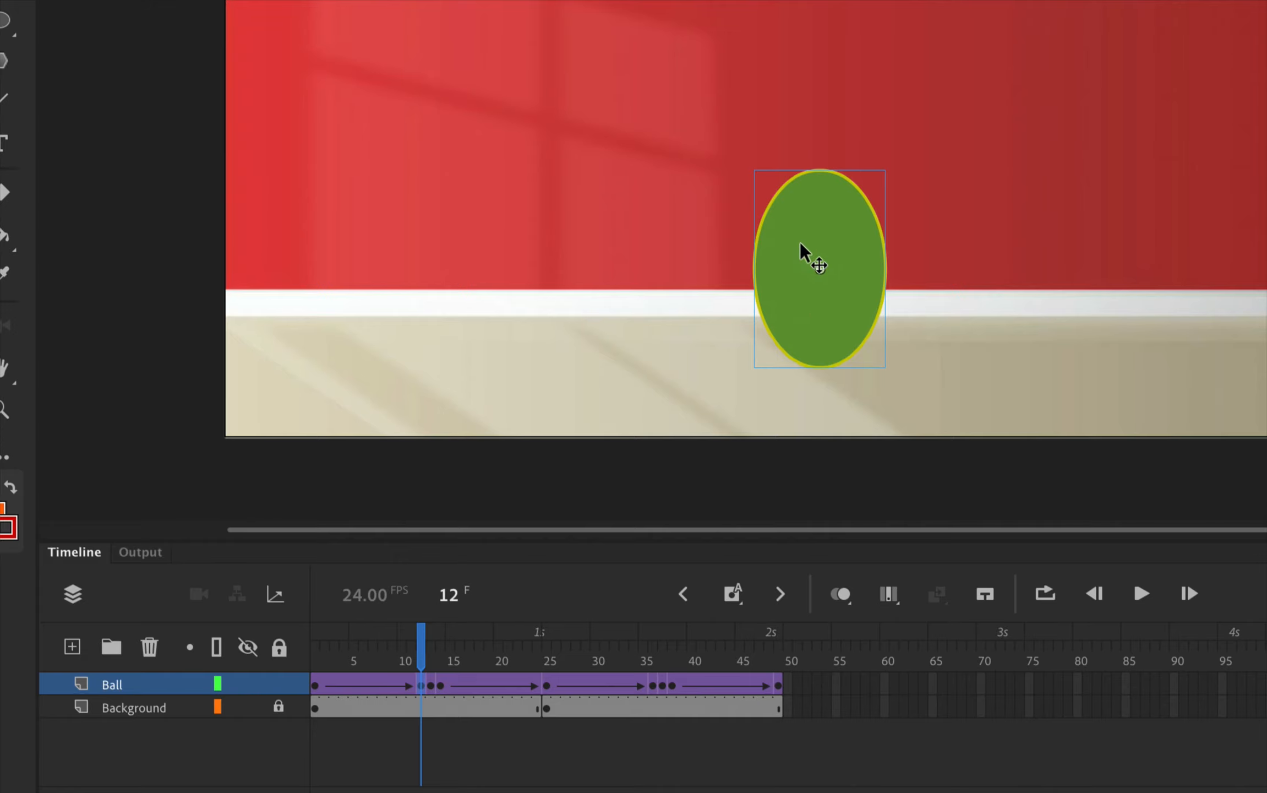
pyautogui.moveTo(421, 655); pyautogui.dragTo(421, 655)
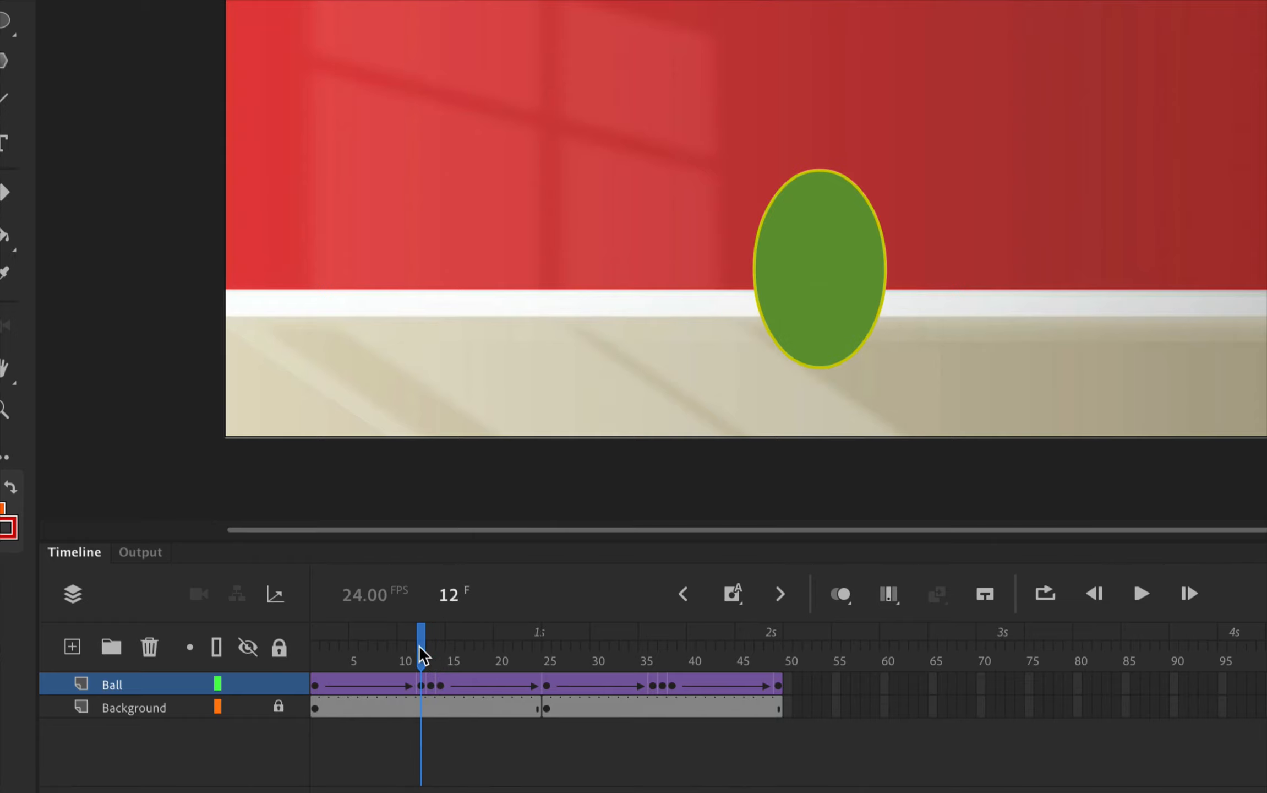
pyautogui.click(421, 686)
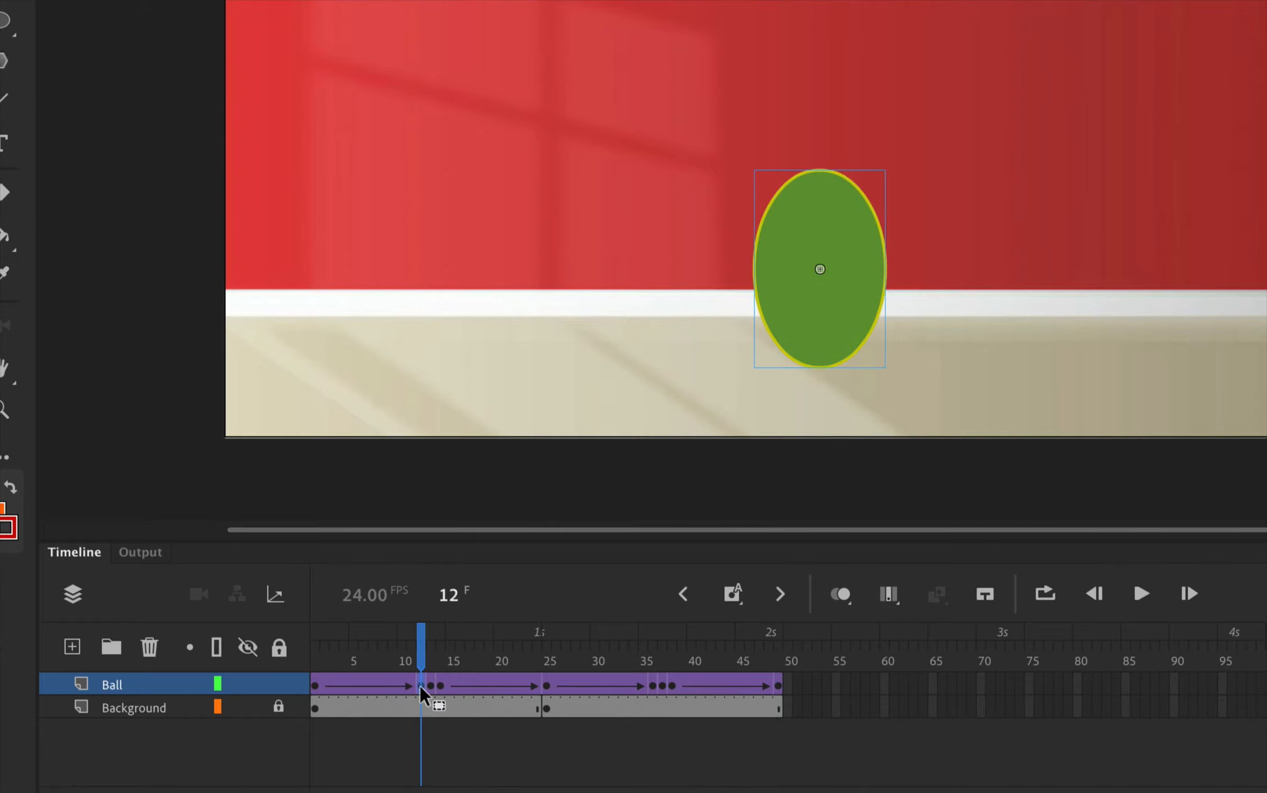
pyautogui.rightClick(422, 693)
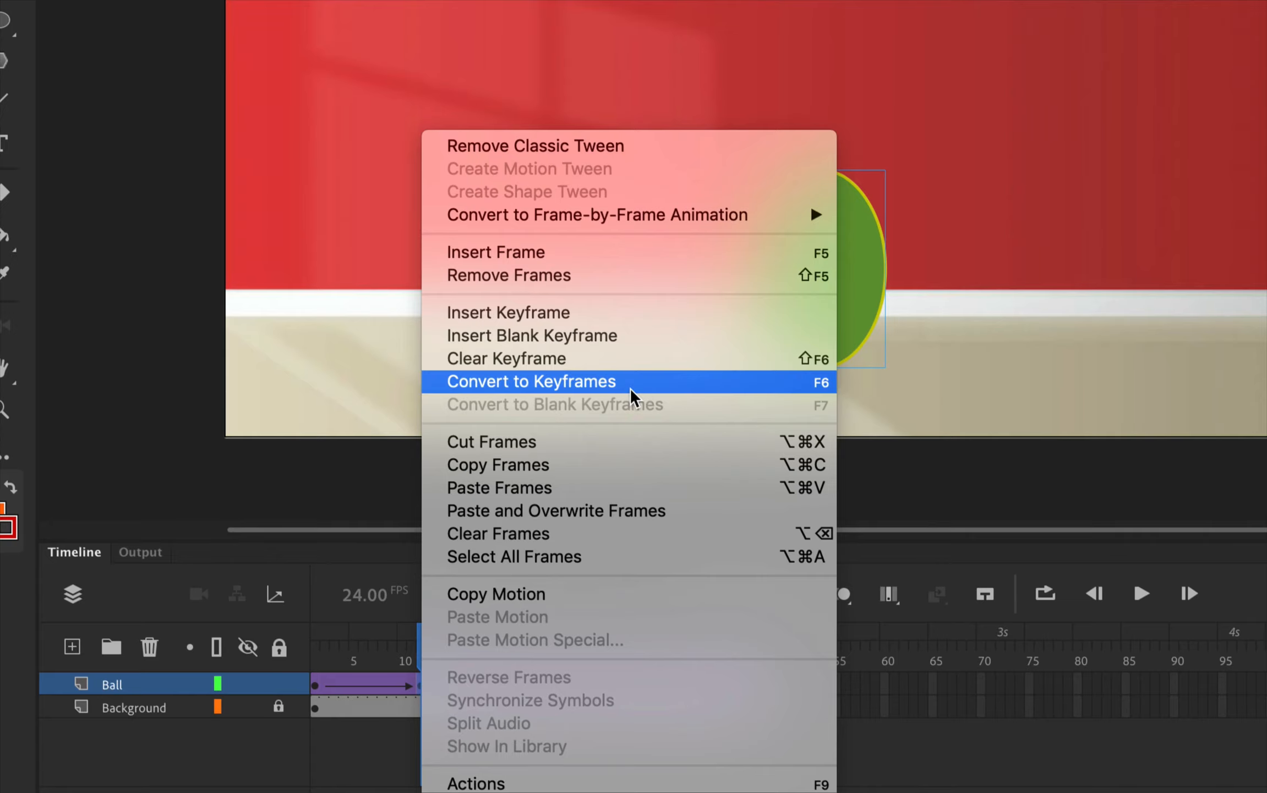
pyautogui.click(588, 361)
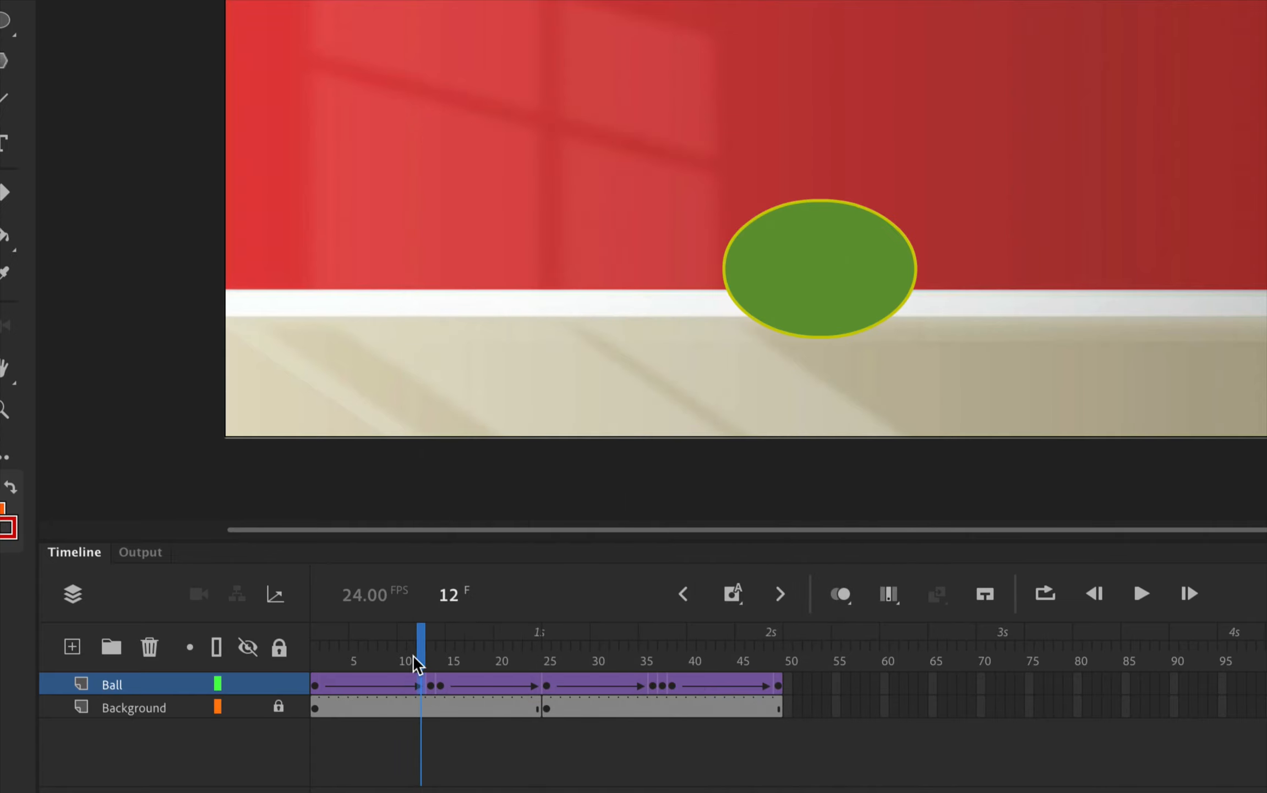
# Turn on onion skinning at frame 1 of the Ball layer and extend its range through frame 13.
pyautogui.moveTo(421, 658); pyautogui.dragTo(311, 663)
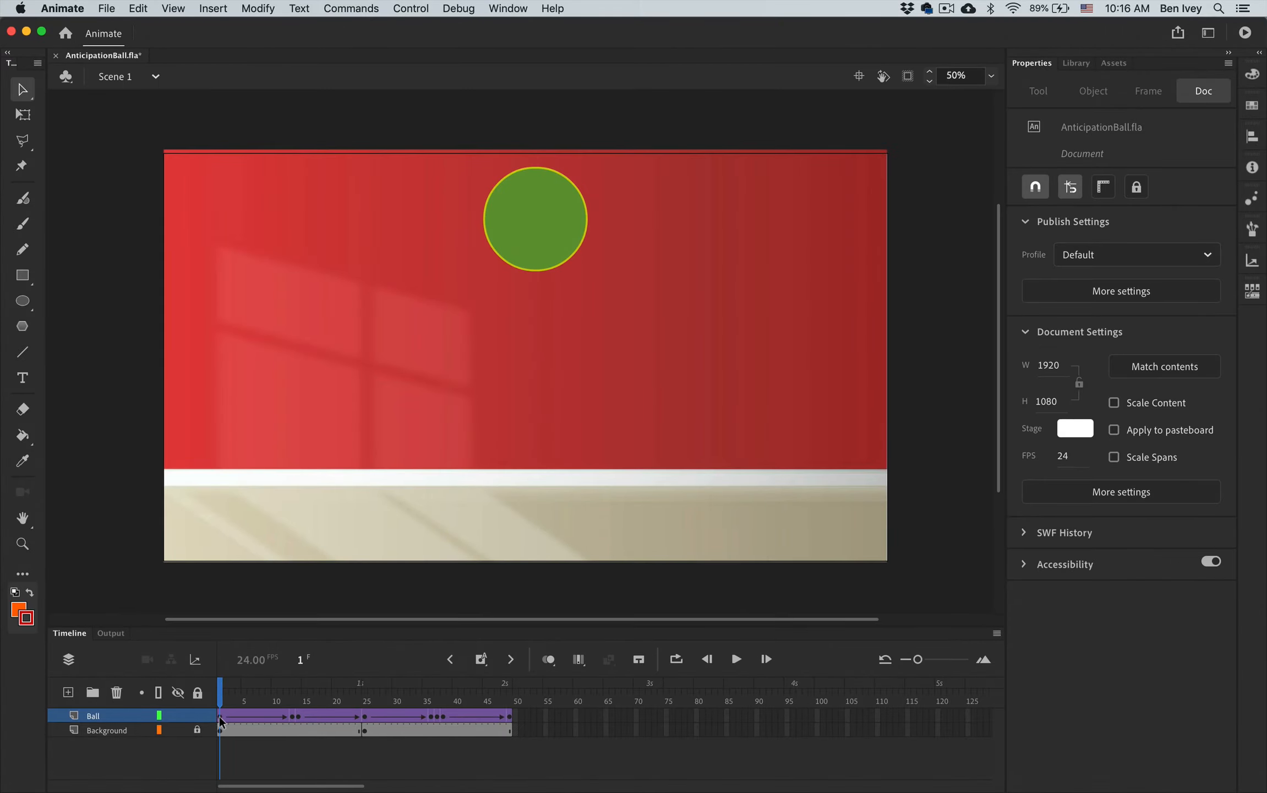
pyautogui.click(218, 716)
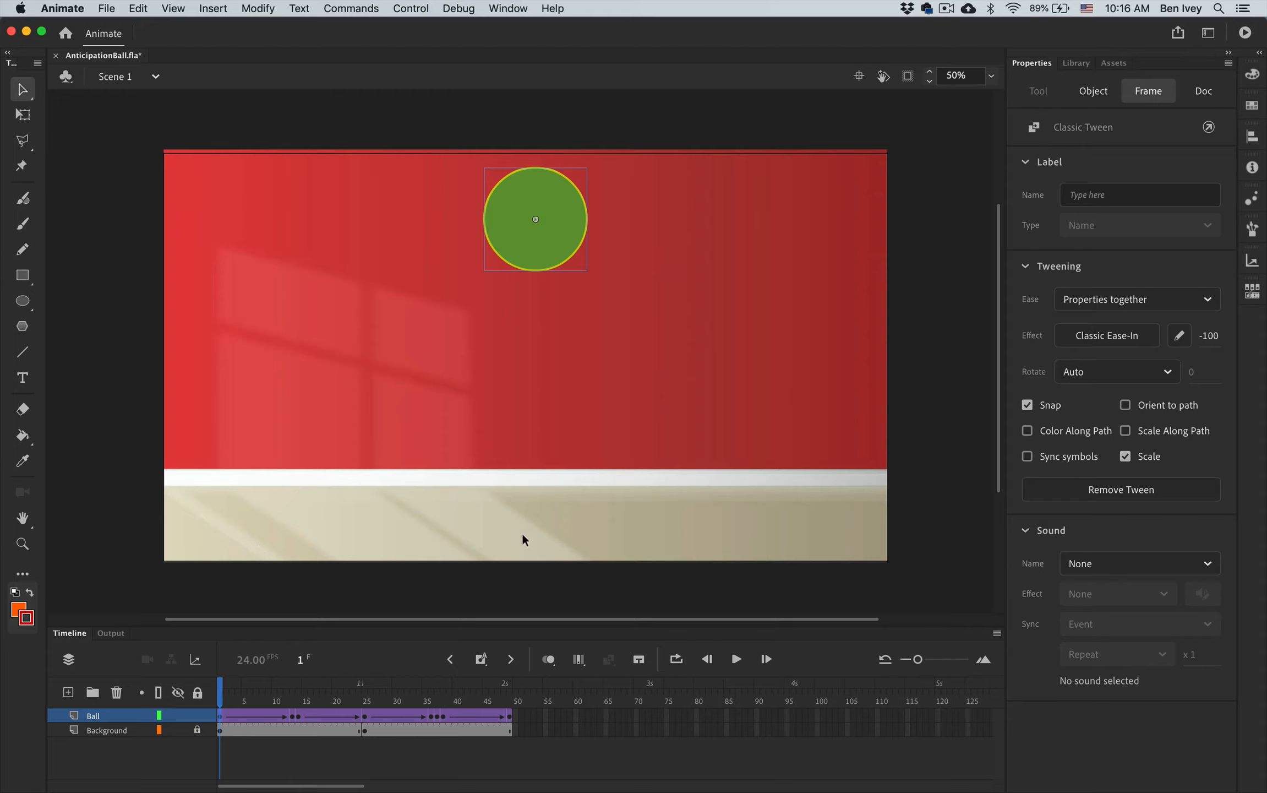
pyautogui.click(291, 717)
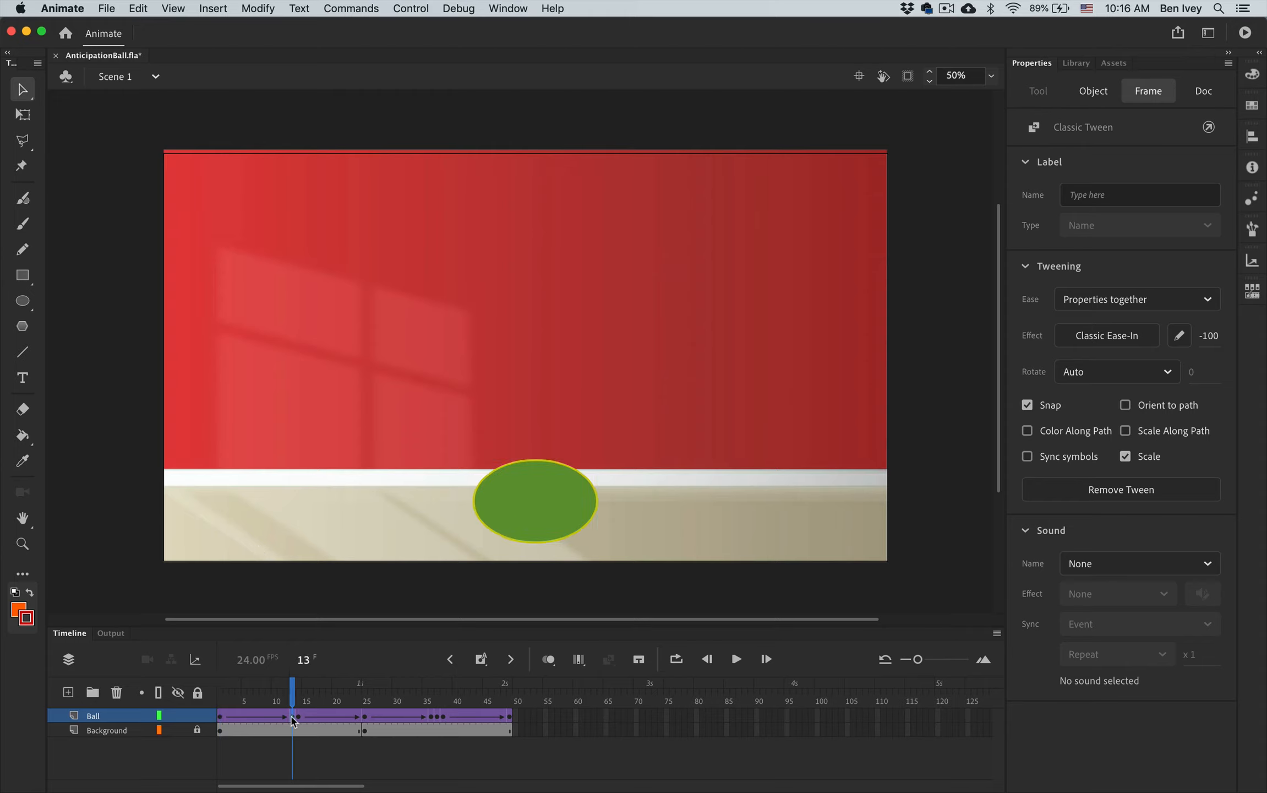
pyautogui.click(220, 716)
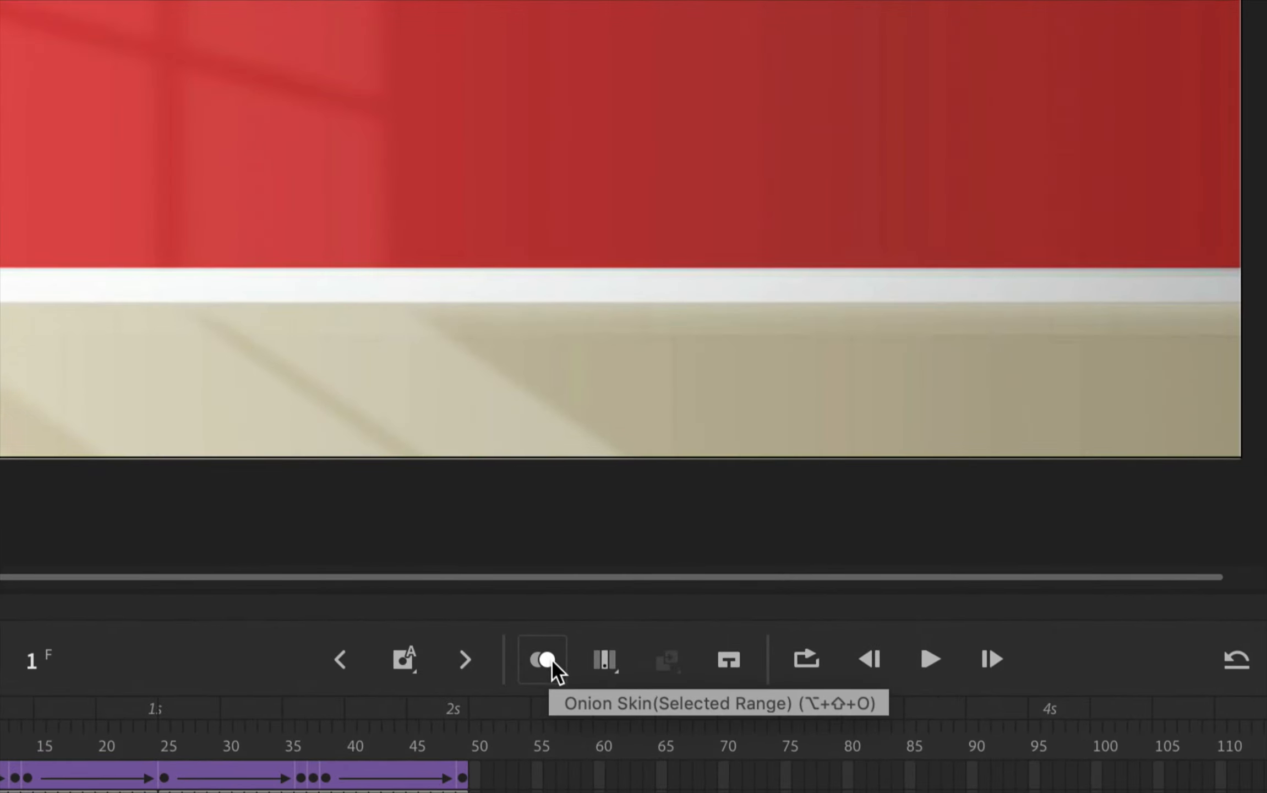
pyautogui.click(551, 659)
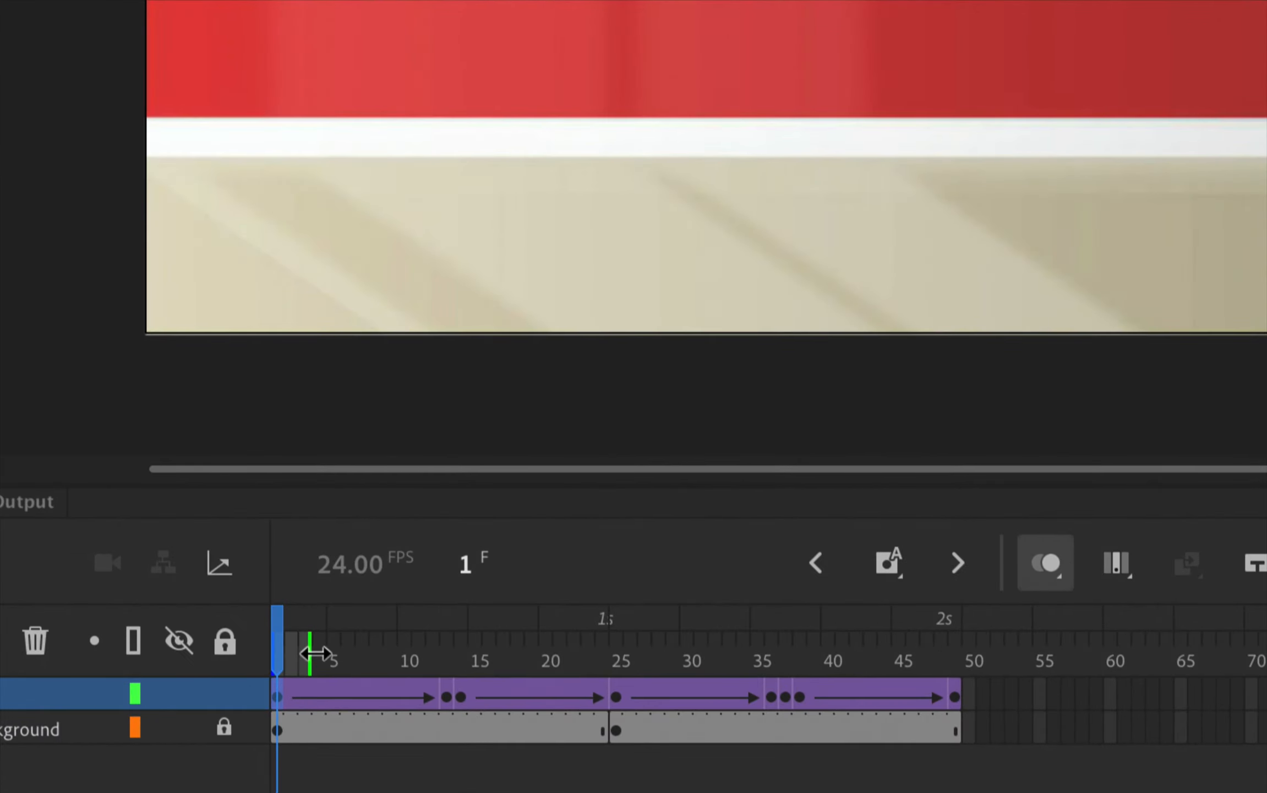
pyautogui.moveTo(315, 653); pyautogui.dragTo(454, 648)
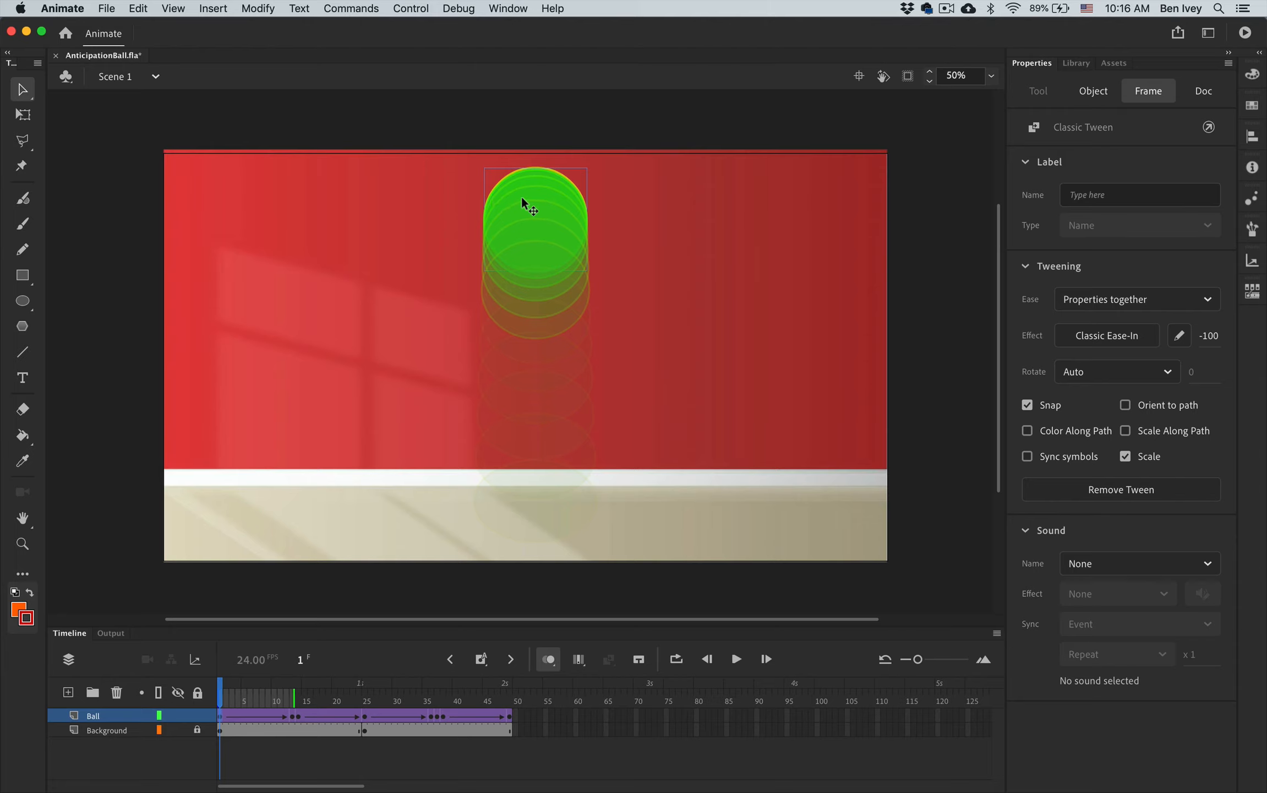
# Move the frame 1 ball down onto the squashed ball at about X 986, Y 891, and turn off onion skinning.
pyautogui.moveTo(558, 208); pyautogui.dragTo(582, 308)
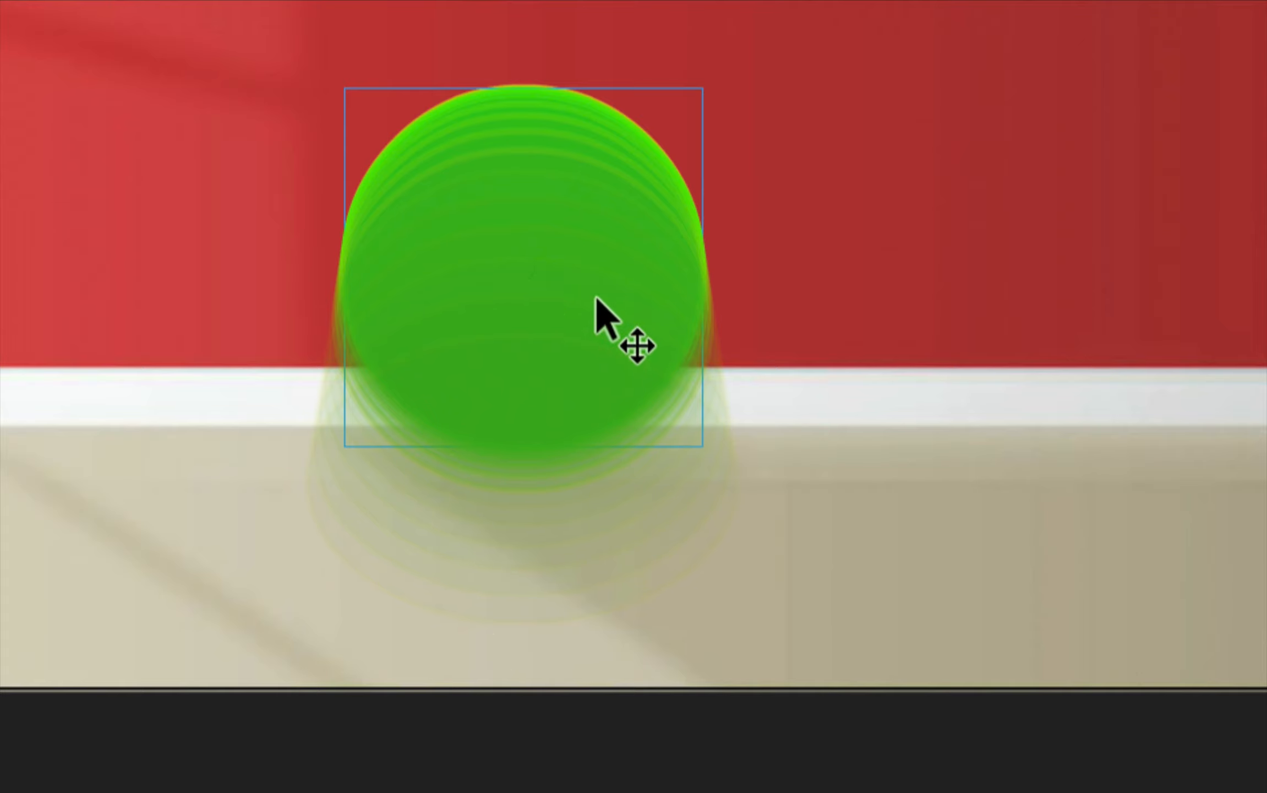
pyautogui.moveTo(597, 297); pyautogui.dragTo(601, 469)
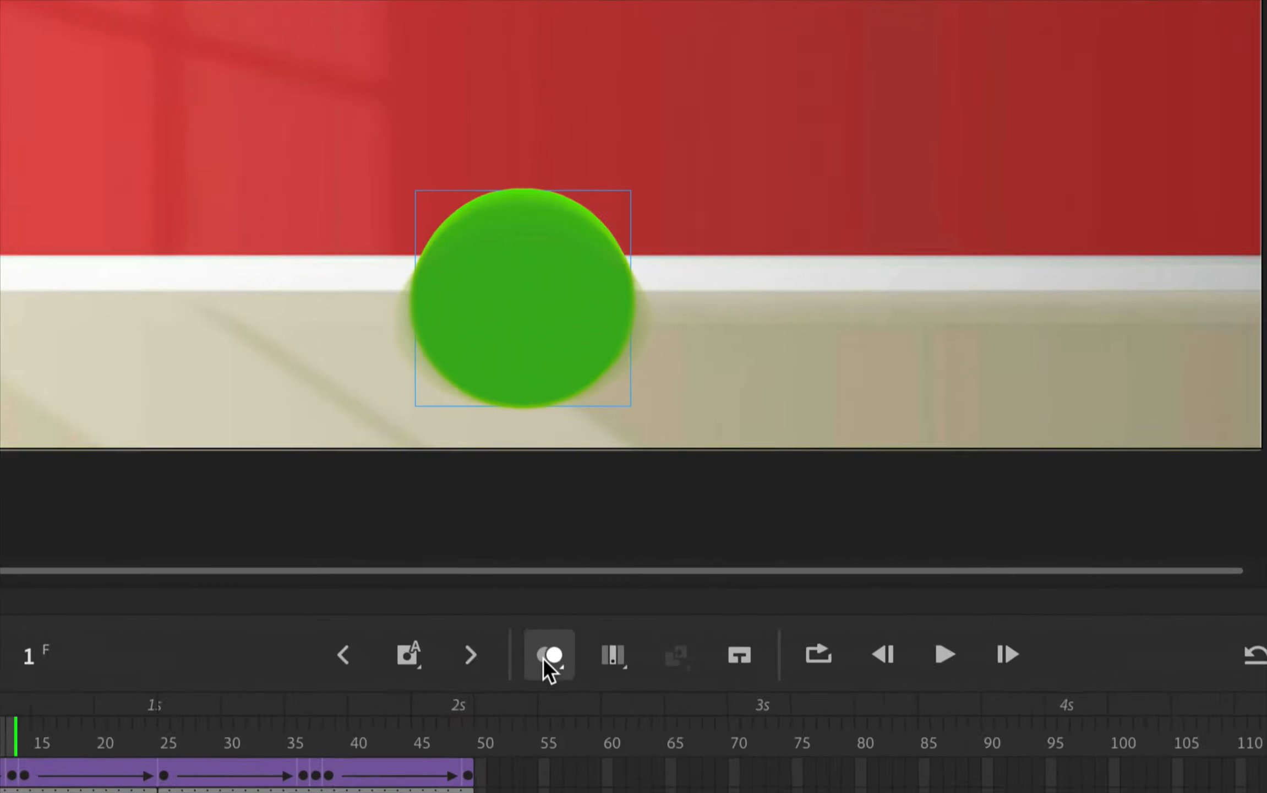
pyautogui.click(549, 663)
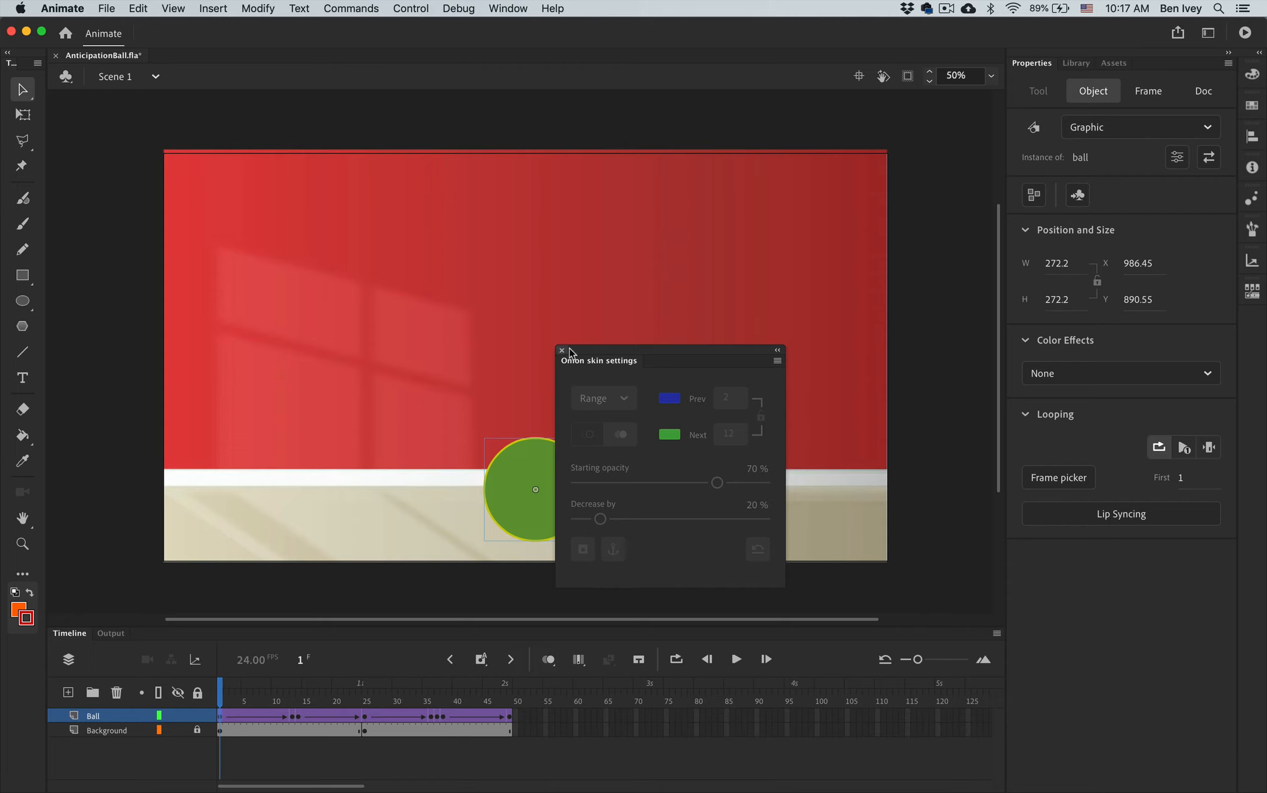
pyautogui.click(562, 351)
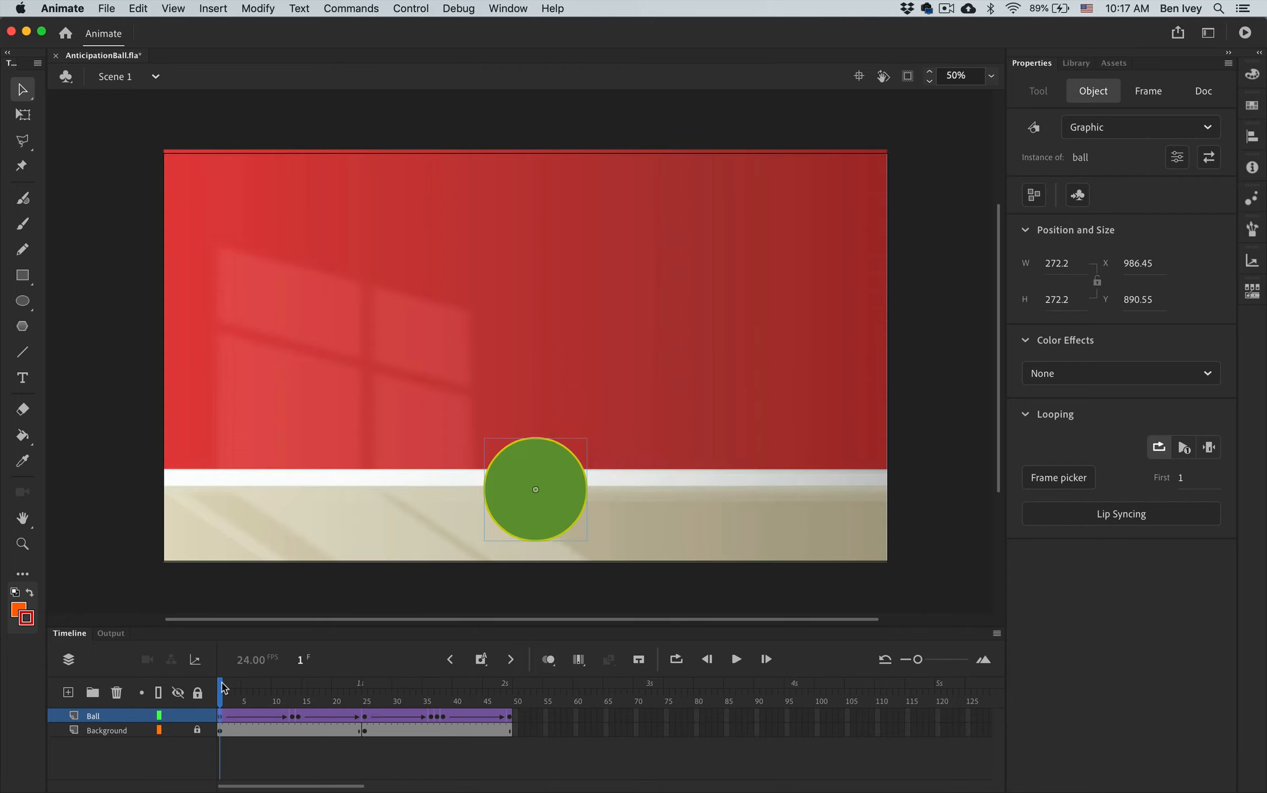
# Play back the animation from frame 1, and copy frames 25 to 38 of the Ball and Background layers.
pyautogui.moveTo(223, 688); pyautogui.dragTo(186, 715)
pyautogui.press('Return')
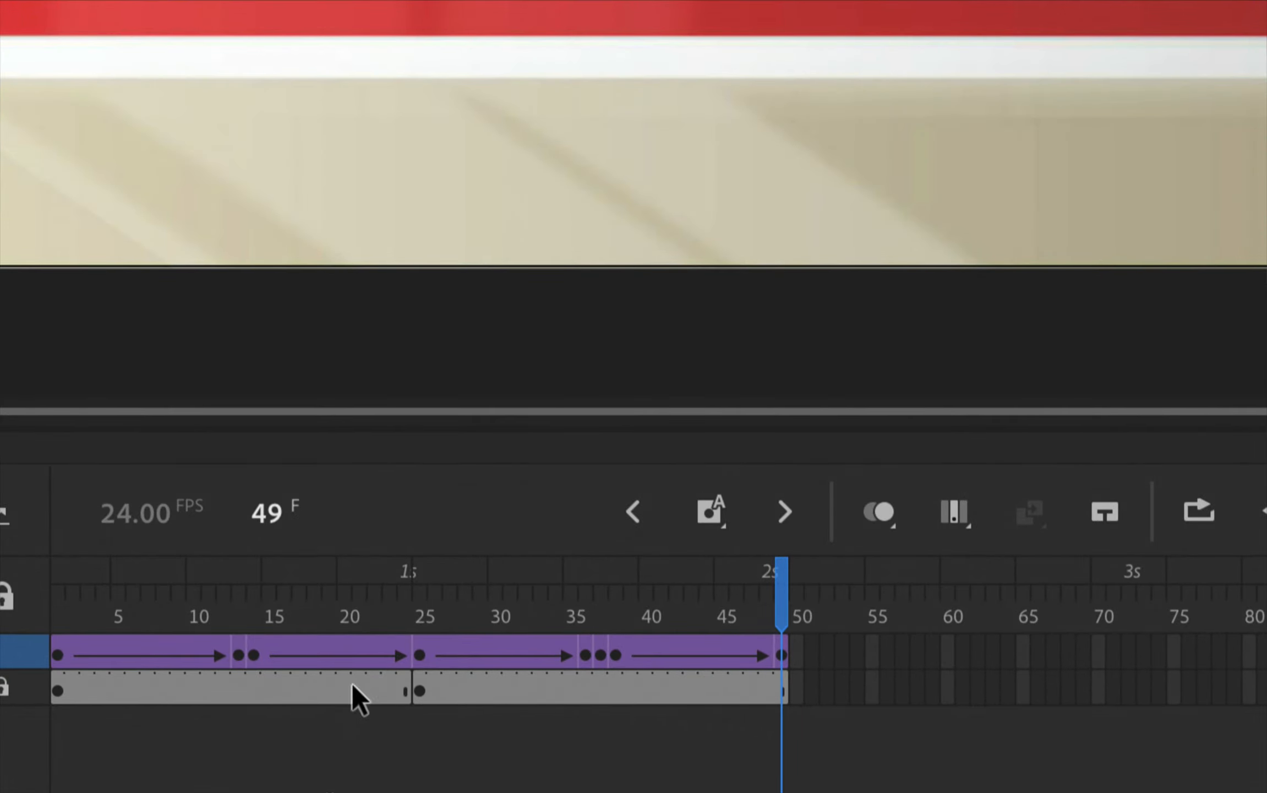
pyautogui.click(424, 650)
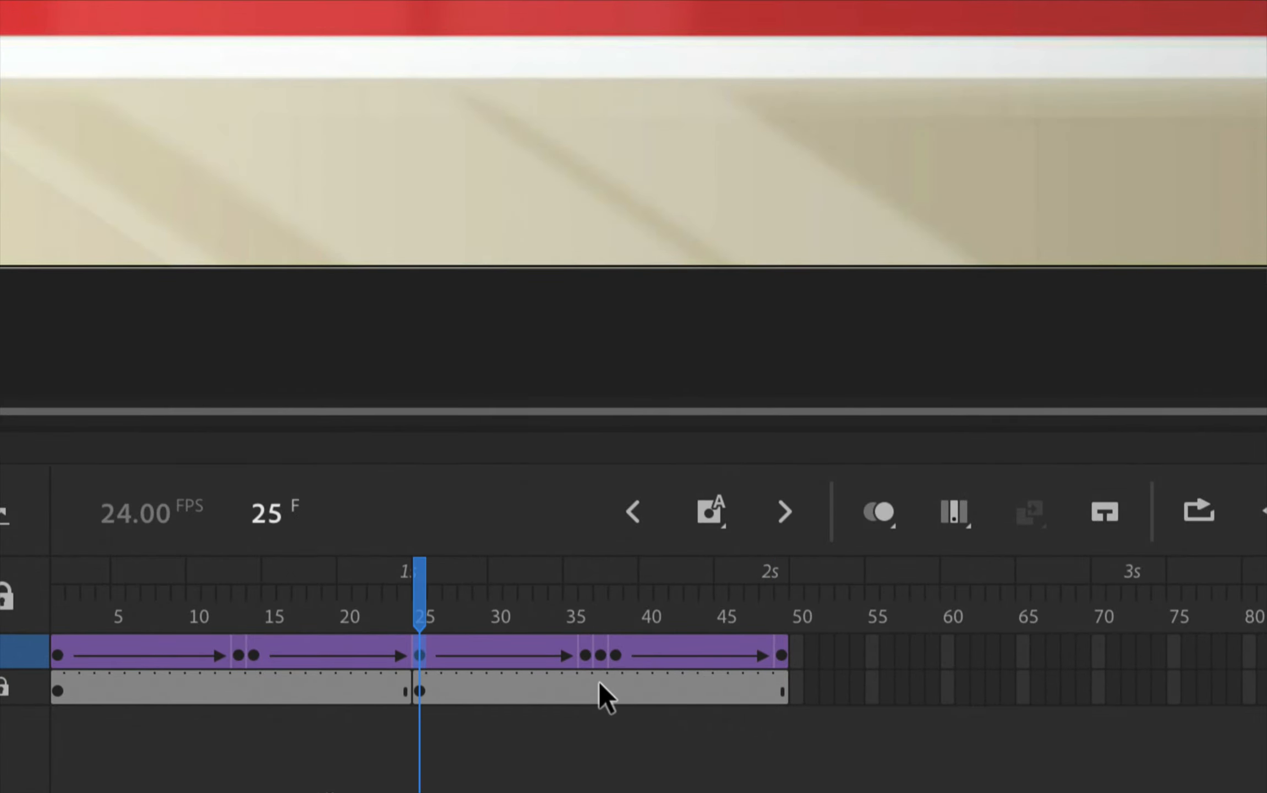
pyautogui.keyDown('shift'); pyautogui.click(614, 691); pyautogui.keyUp('shift')
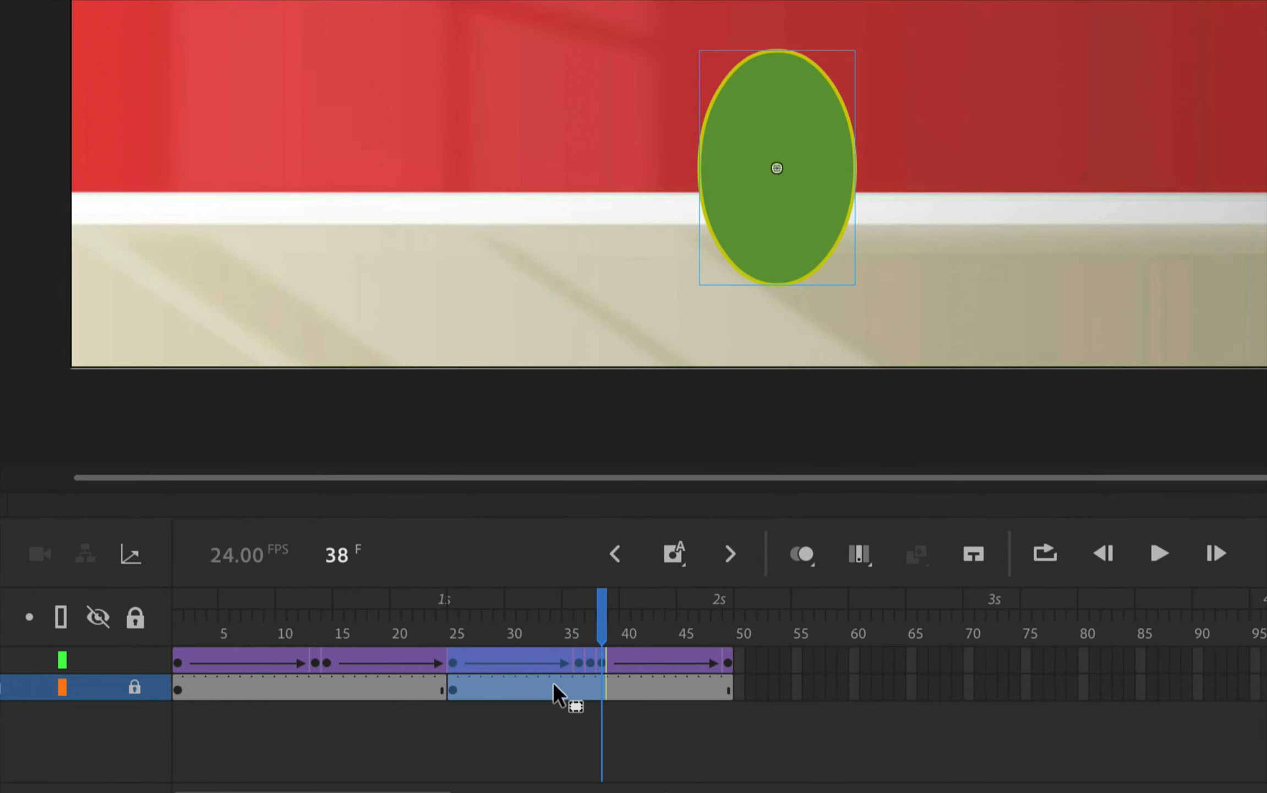
pyautogui.rightClick(551, 685)
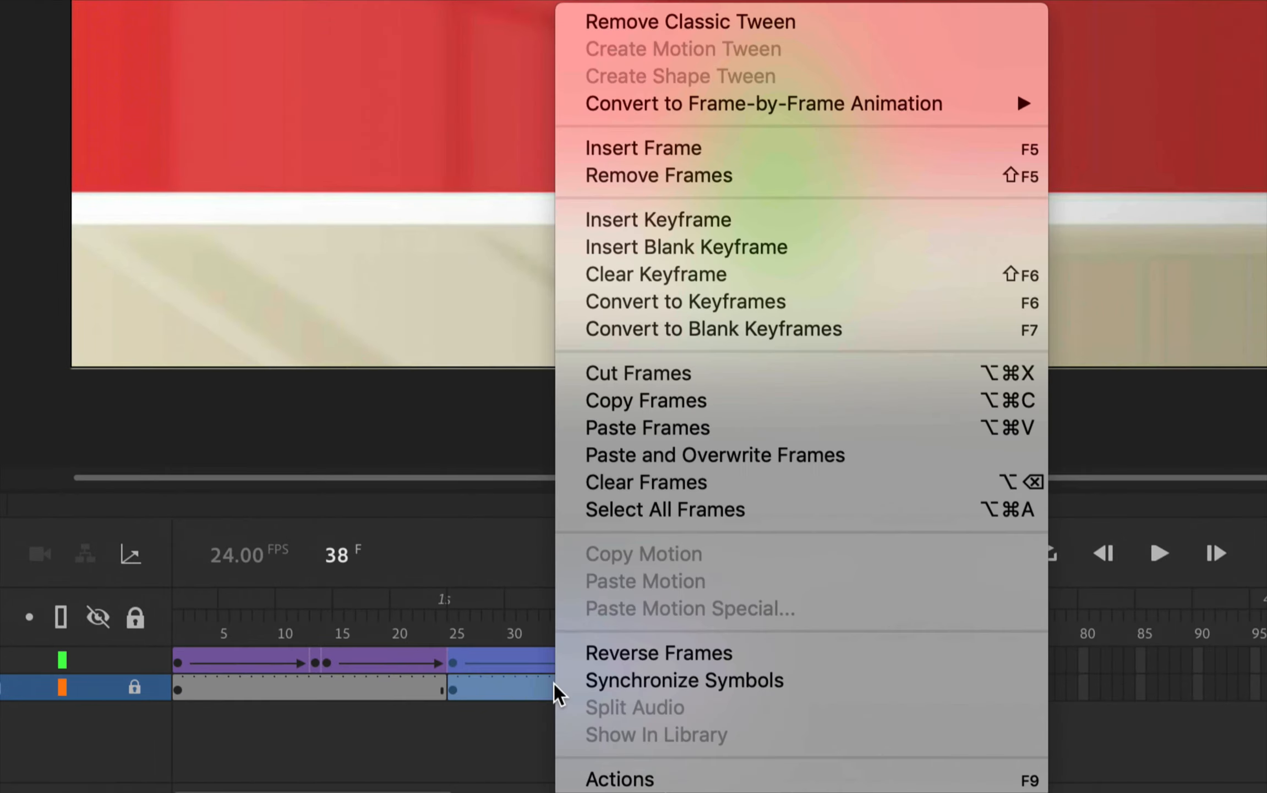
pyautogui.click(667, 401)
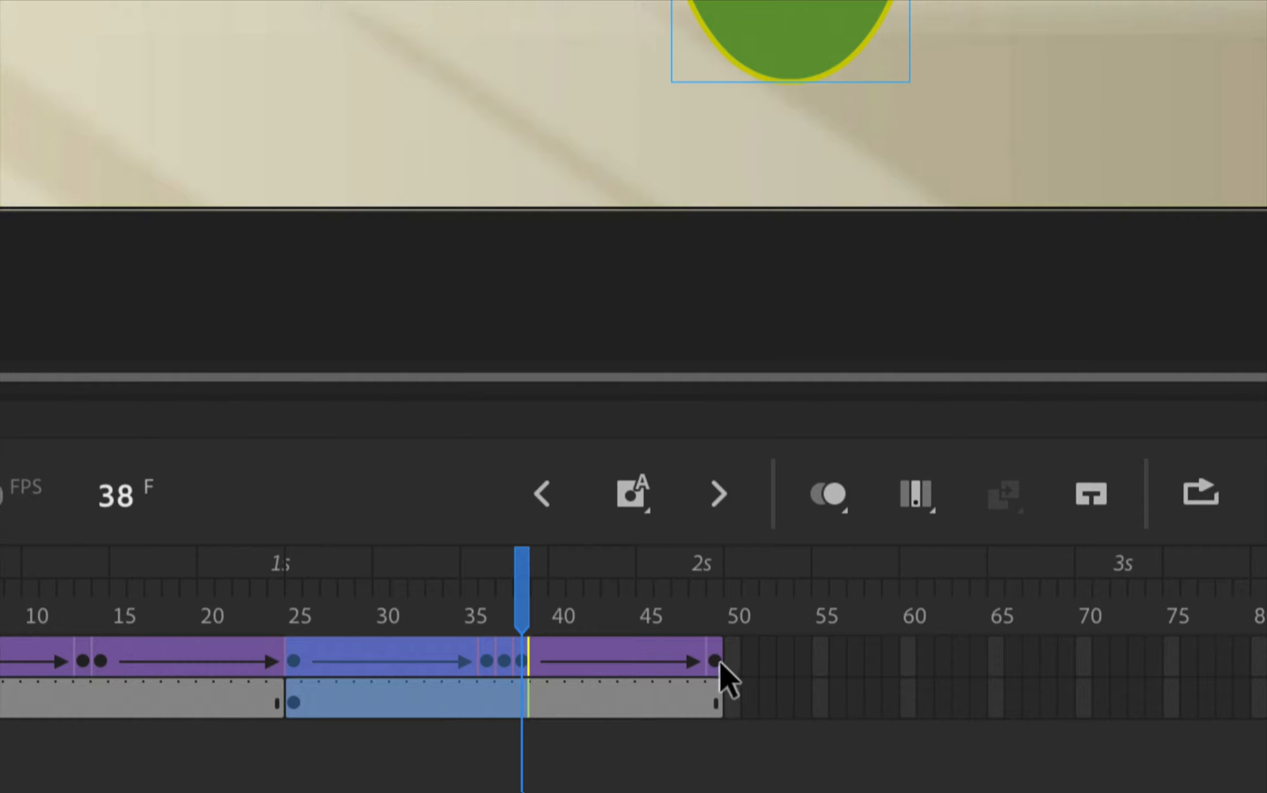
# Paste the copied frames at frame 49 of the Ball layer and scrub through the added section to frame 62.
pyautogui.click(718, 663)
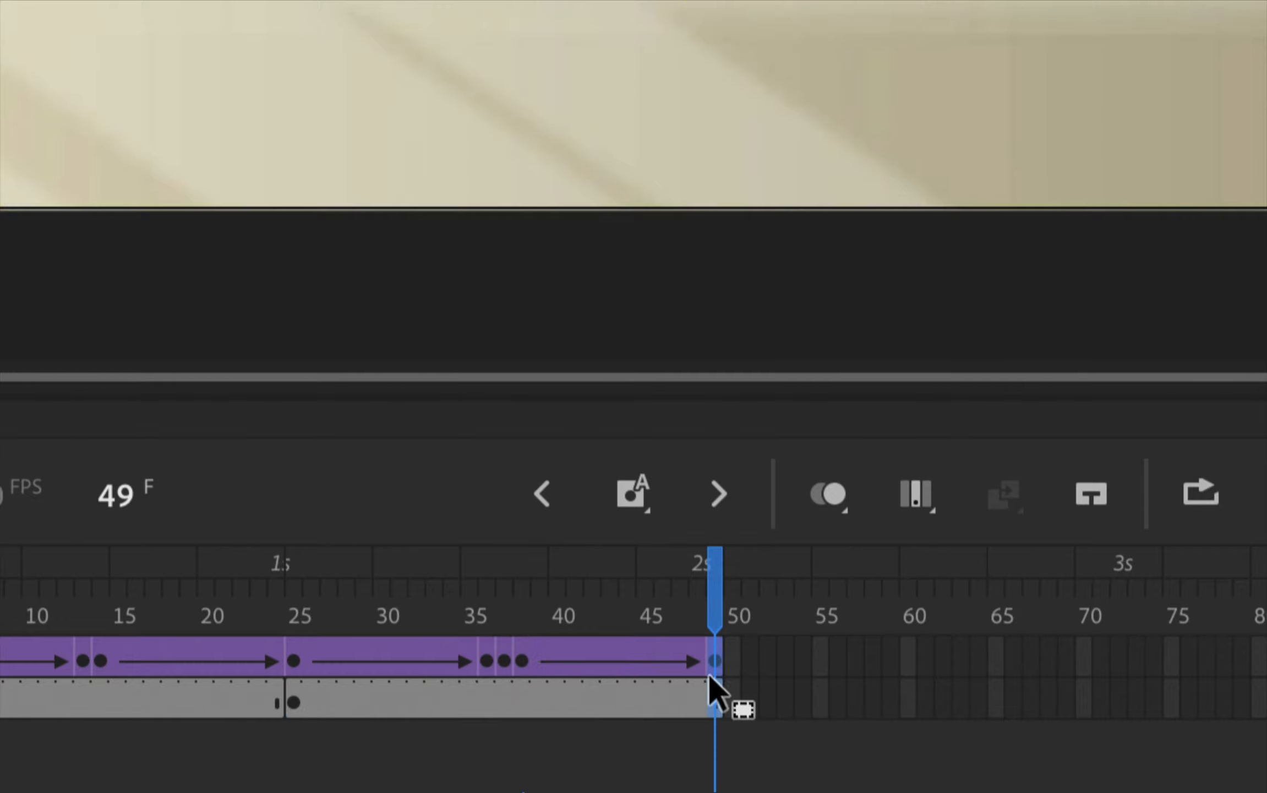
pyautogui.rightClick(711, 677)
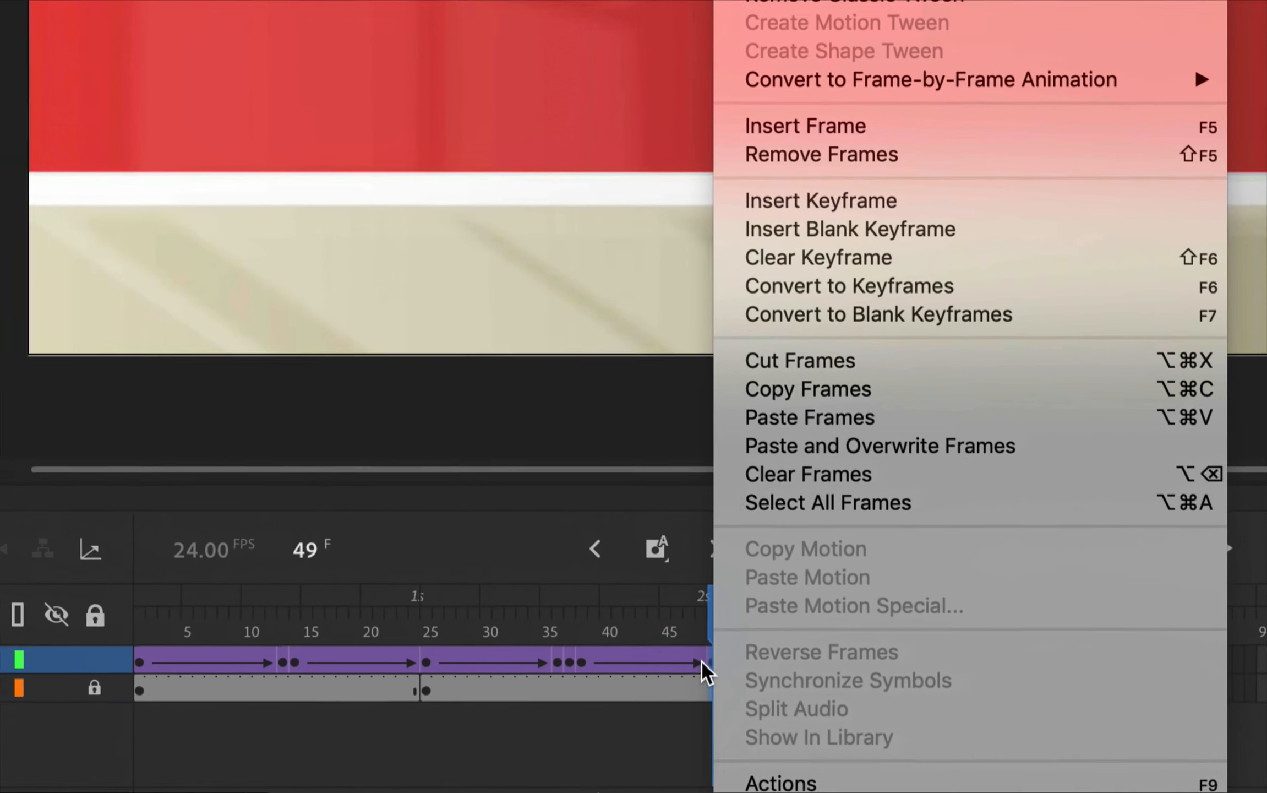
pyautogui.click(814, 420)
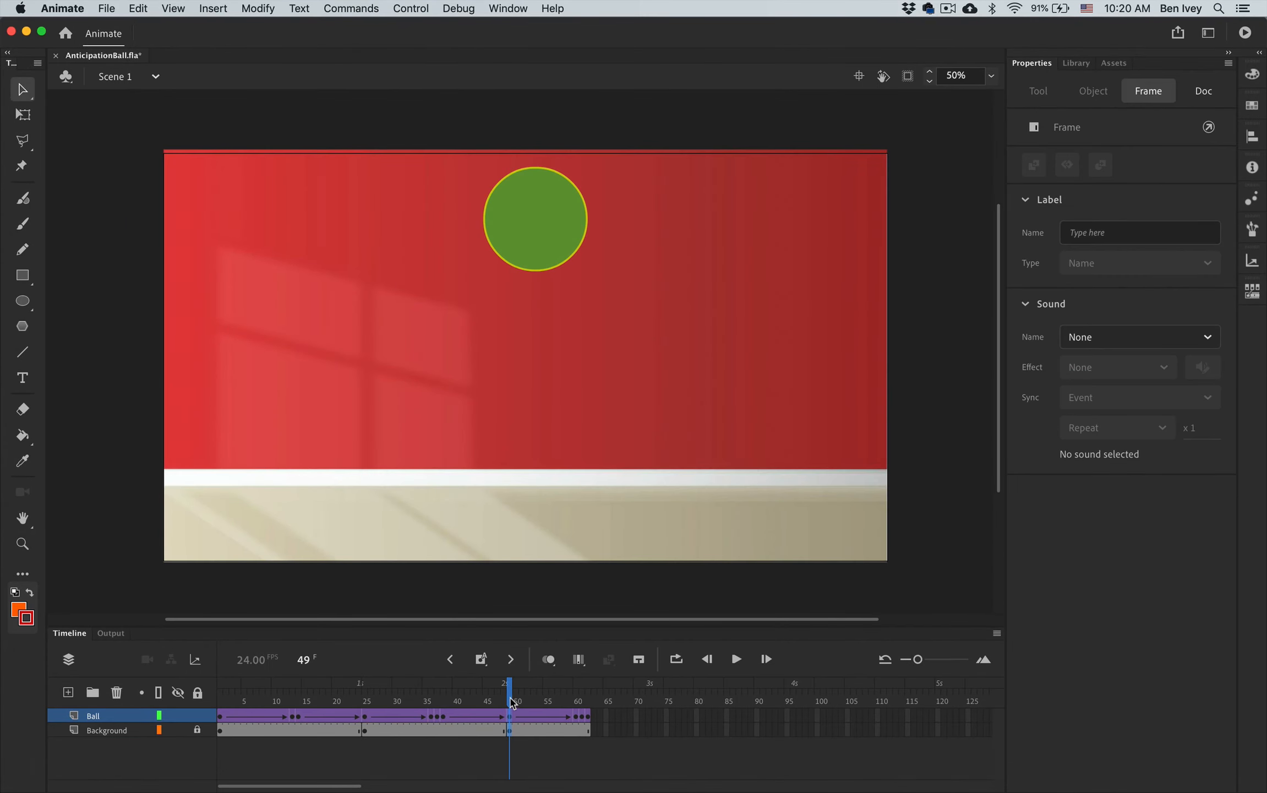
pyautogui.moveTo(712, 622); pyautogui.dragTo(549, 628)
pyautogui.moveTo(427, 705); pyautogui.dragTo(588, 717)
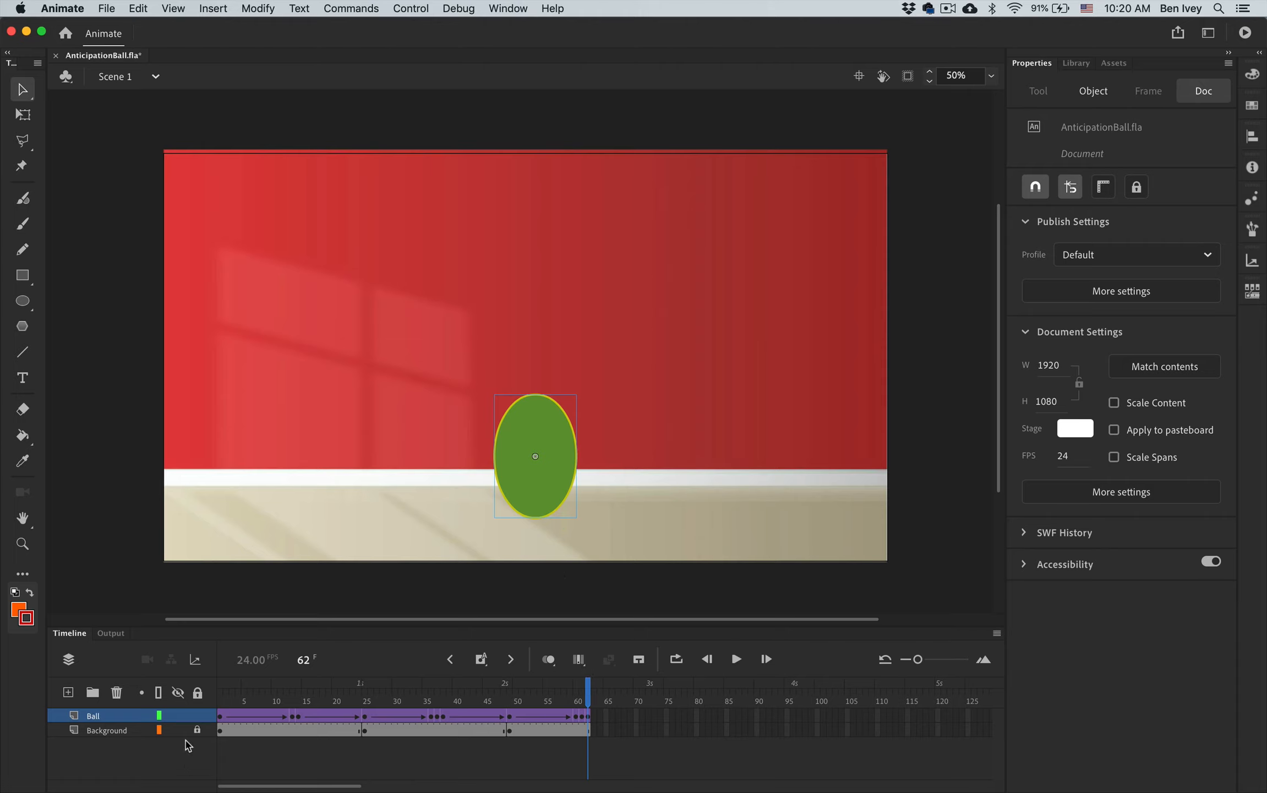
# Copy the round ball keyframe from frame 1 to frame 63 of the Ball layer, and extend the Background layer to frame 63.
pyautogui.click(223, 717)
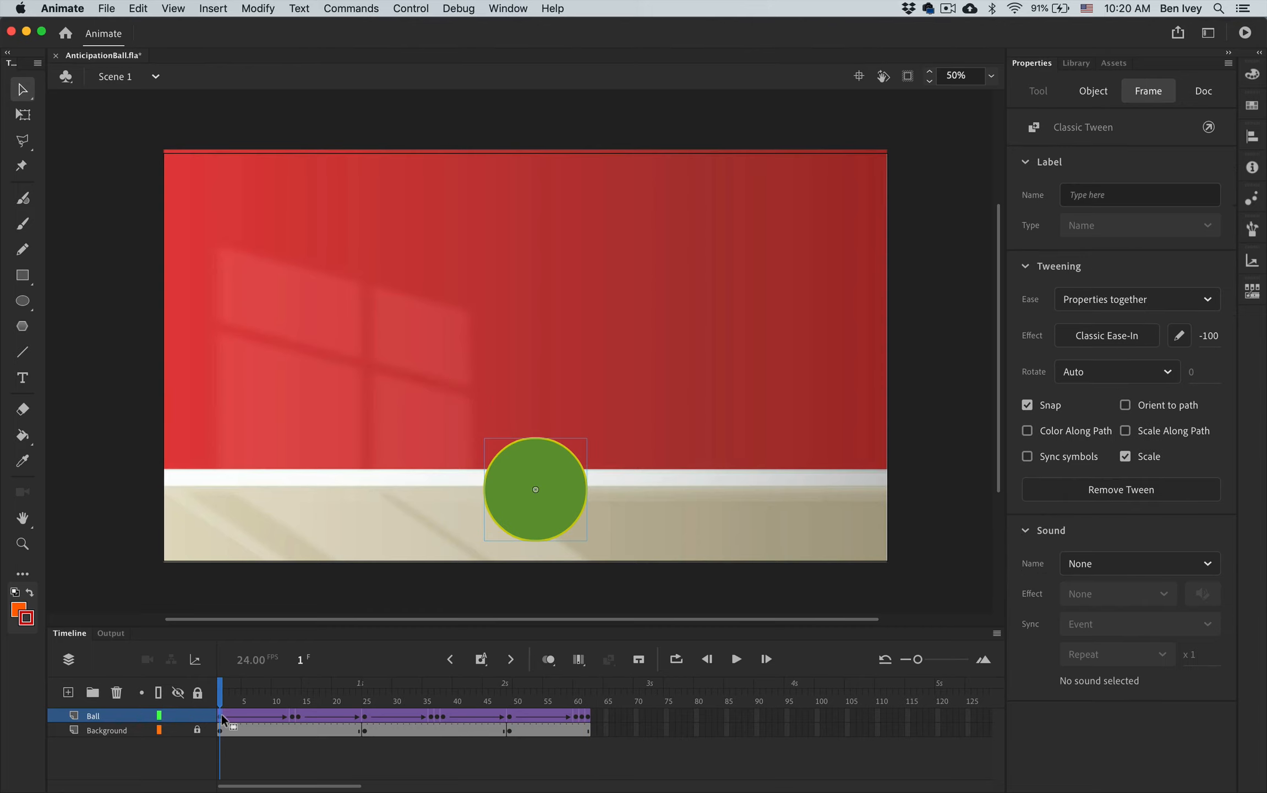
pyautogui.click(587, 718)
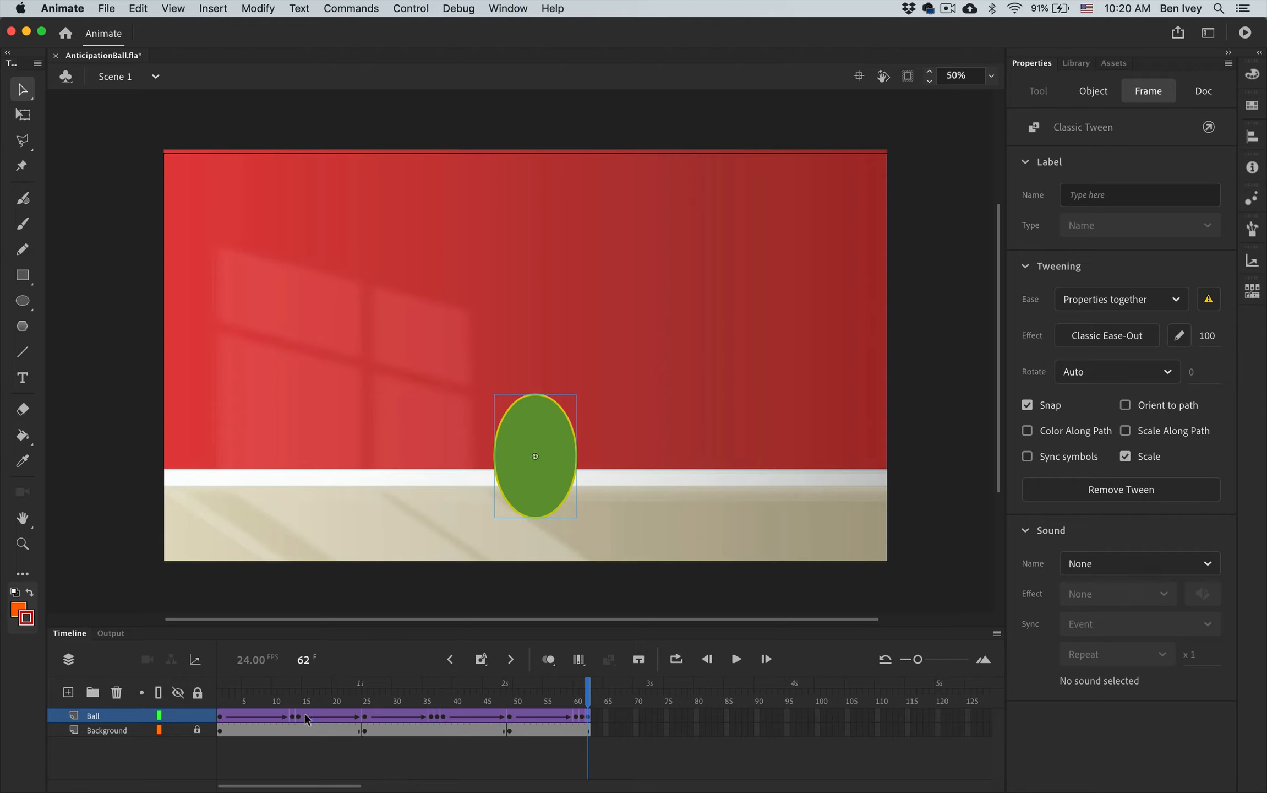
pyautogui.click(221, 717)
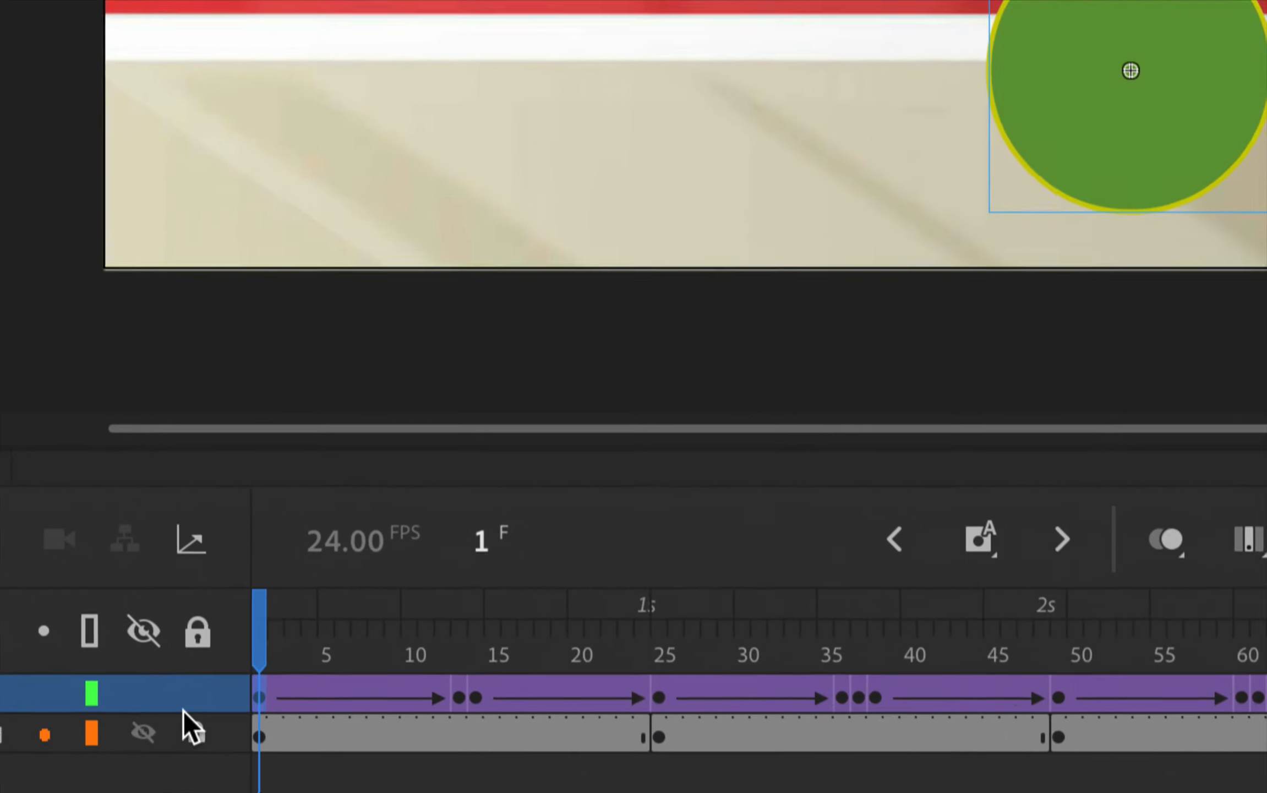
pyautogui.click(196, 731)
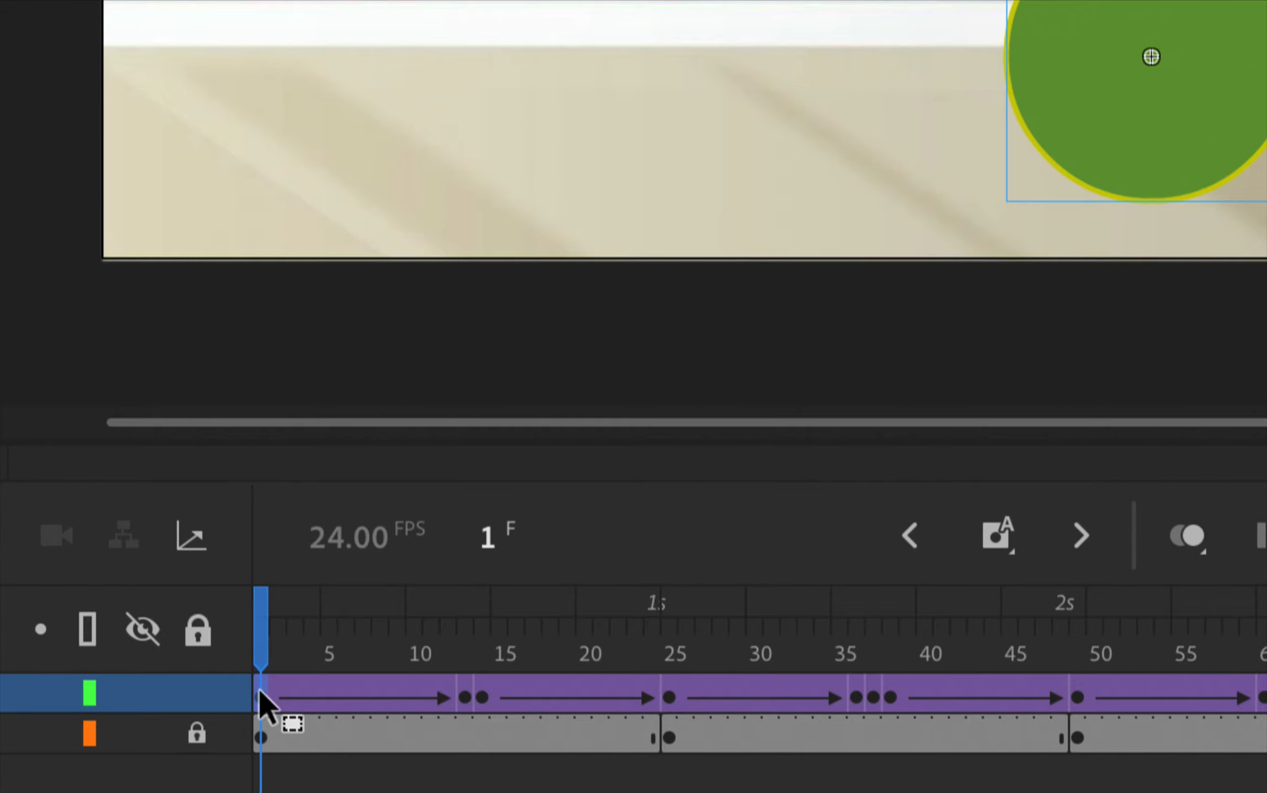
pyautogui.rightClick(263, 702)
pyautogui.click(441, 310)
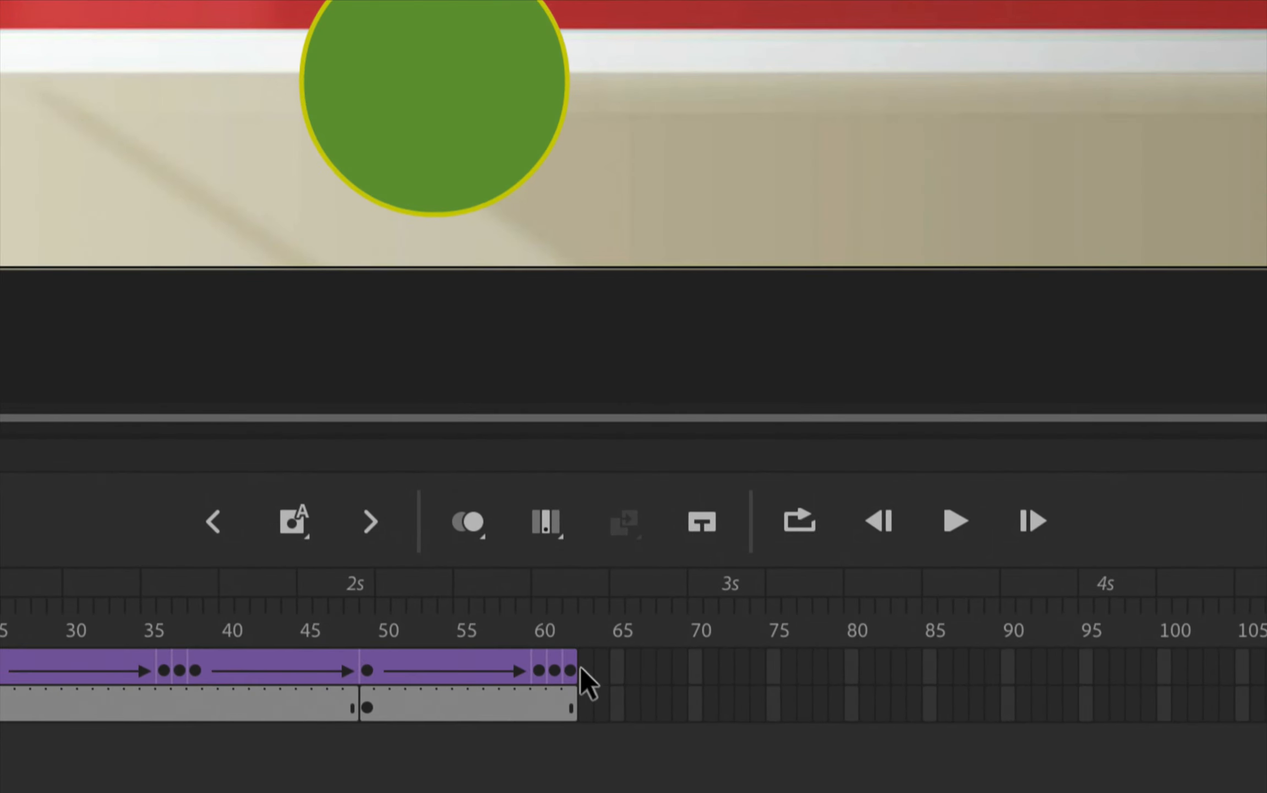
pyautogui.click(585, 669)
pyautogui.rightClick(588, 672)
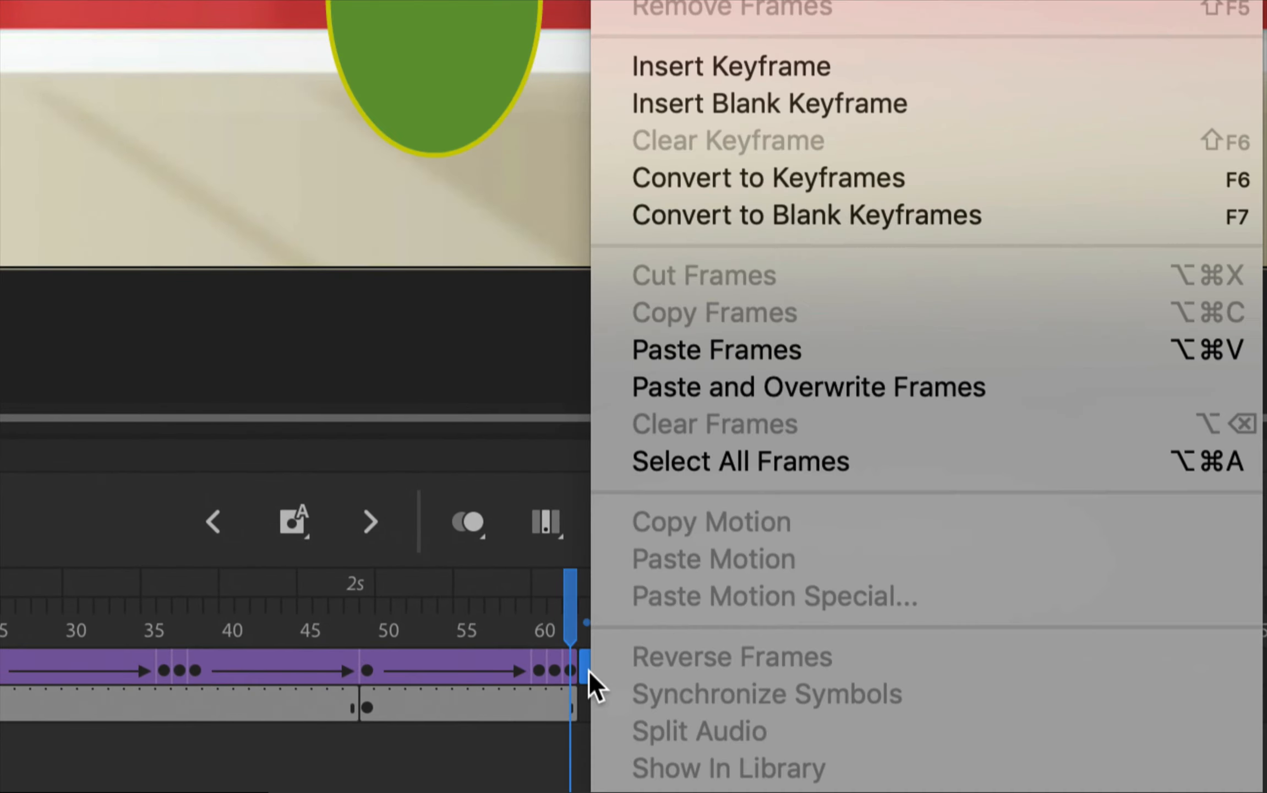
pyautogui.click(753, 352)
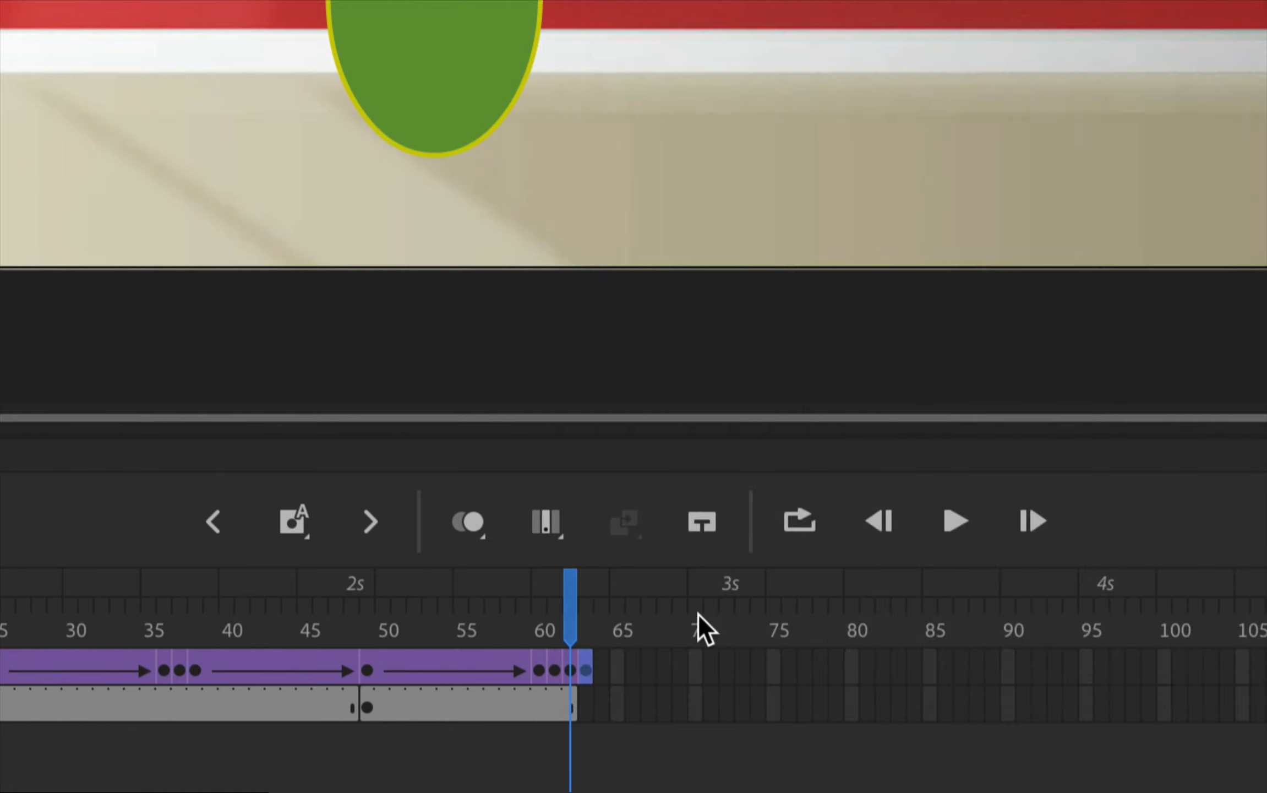
pyautogui.click(540, 710)
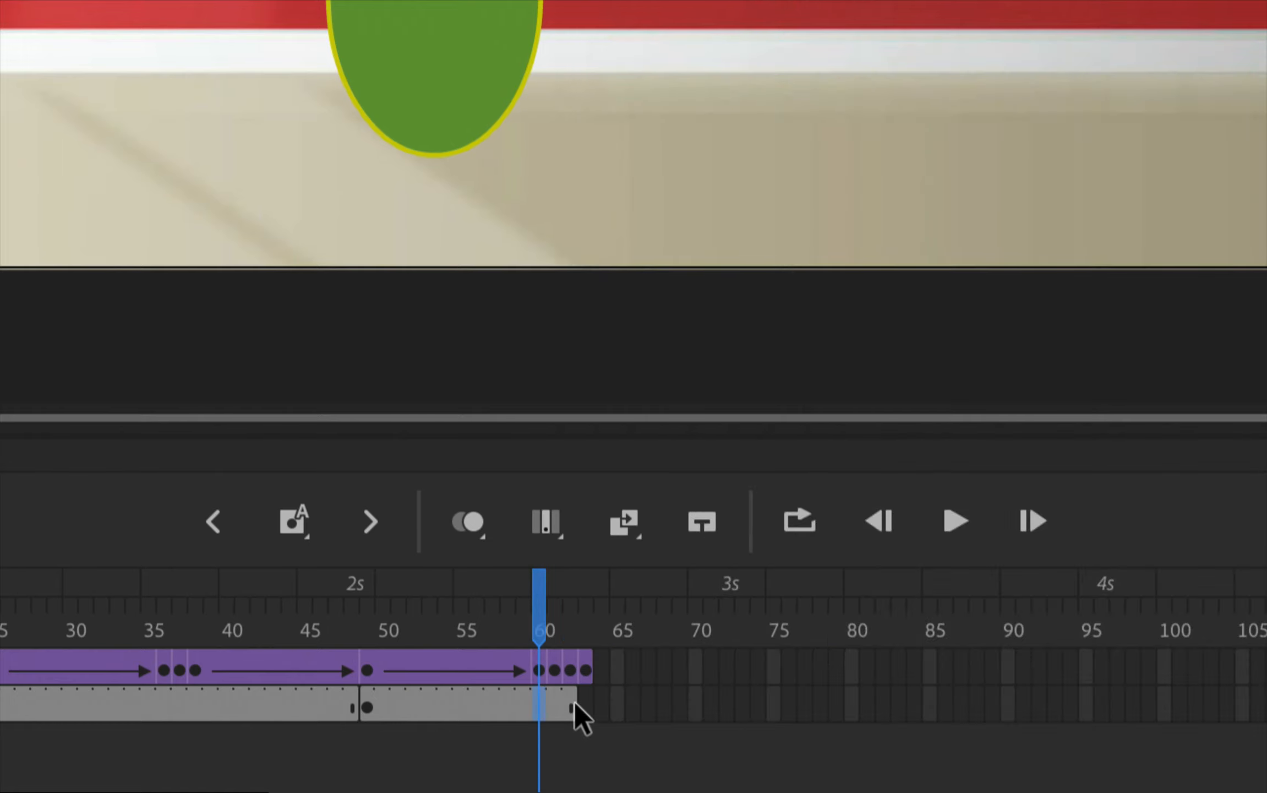
pyautogui.moveTo(571, 705); pyautogui.dragTo(587, 717)
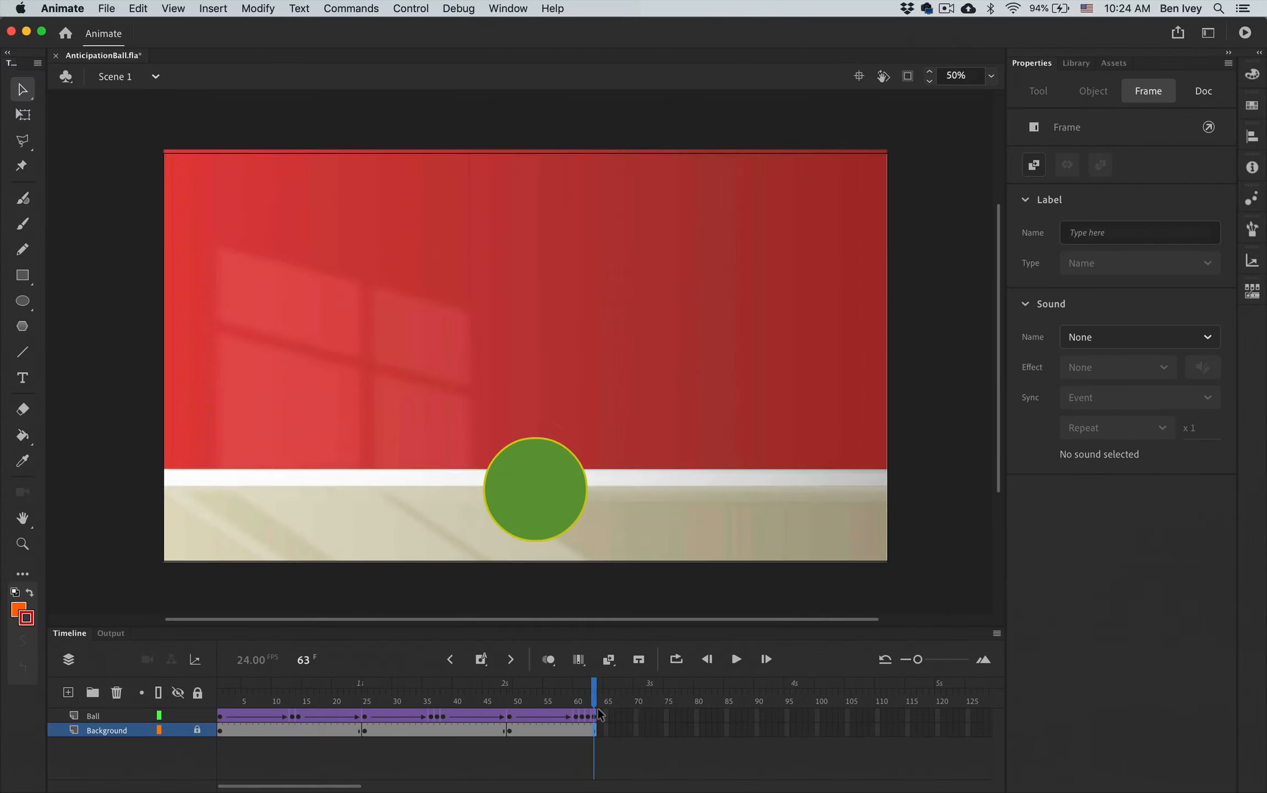
# Play back the animation on the timeline, test the movie in its preview window, and close the preview.
pyautogui.press('Return')
pyautogui.click(411, 8)
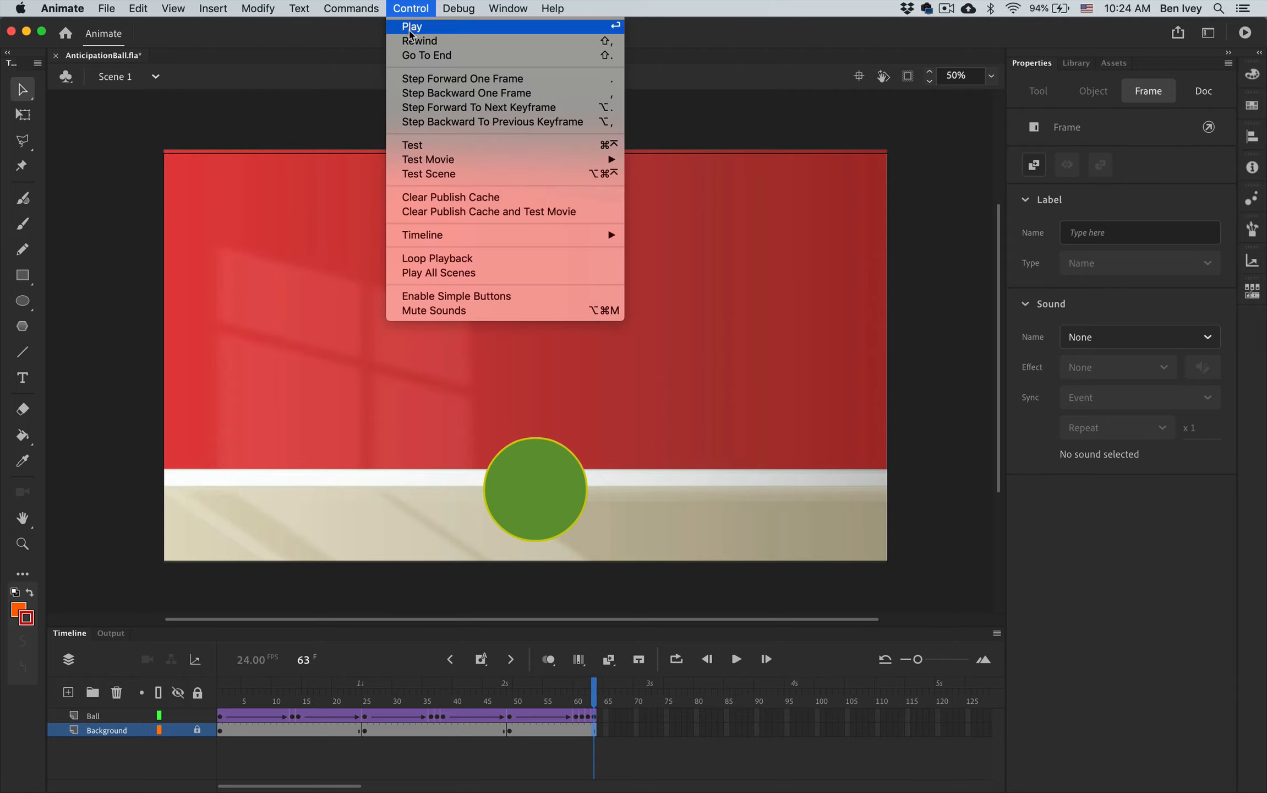
pyautogui.click(433, 146)
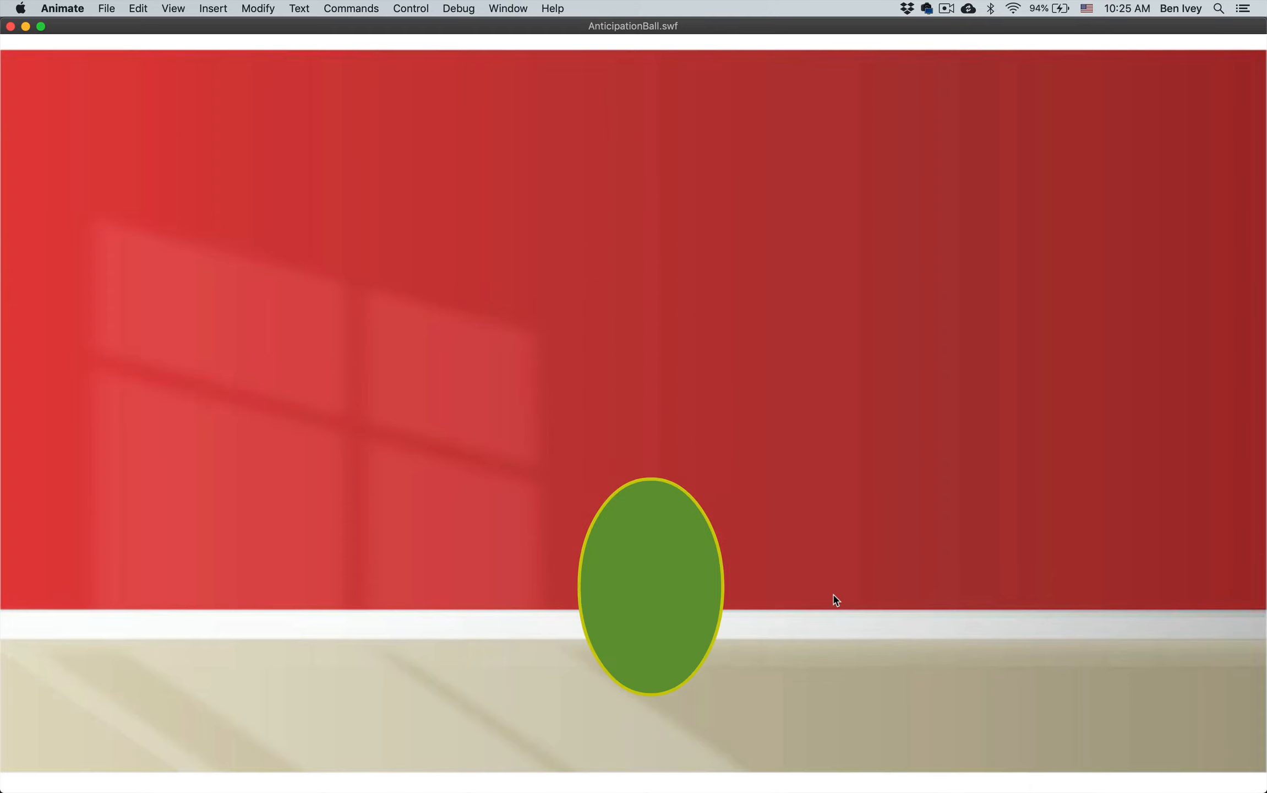
pyautogui.press('super+w')
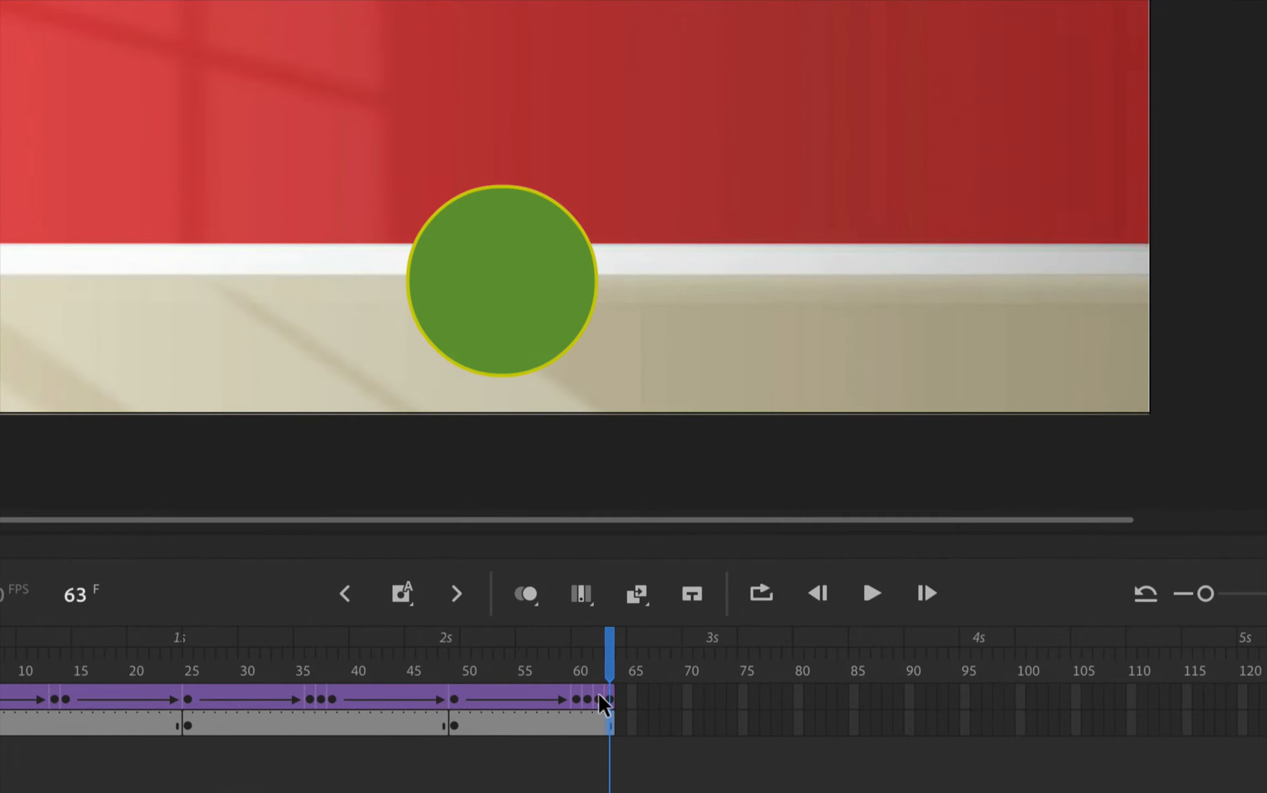
# Insert one extra frame each after the stretched ball keyframe at frame 62 and the squashed one at frame 61 of the Ball layer.
pyautogui.moveTo(612, 661)
pyautogui.mouseDown()
pyautogui.moveTo(571, 661)
pyautogui.moveTo(611, 667)
pyautogui.mouseUp()
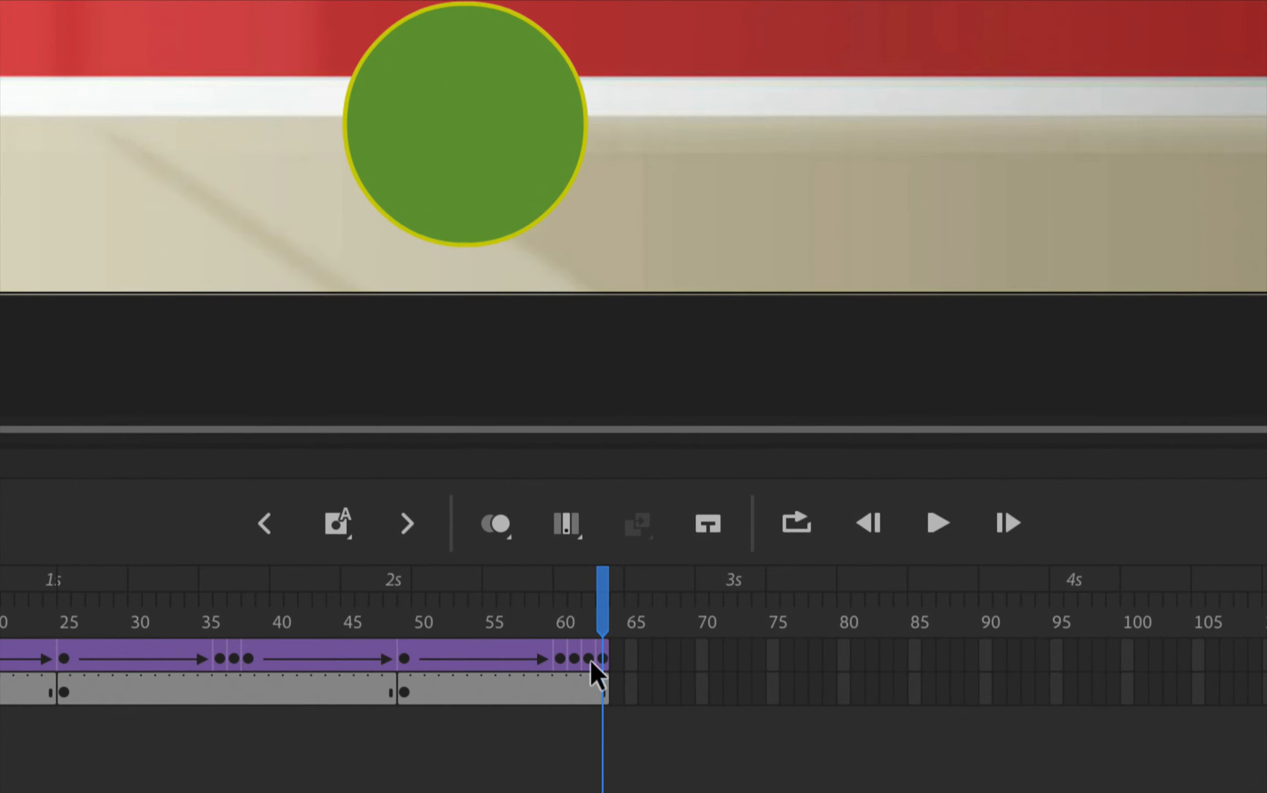
pyautogui.click(591, 660)
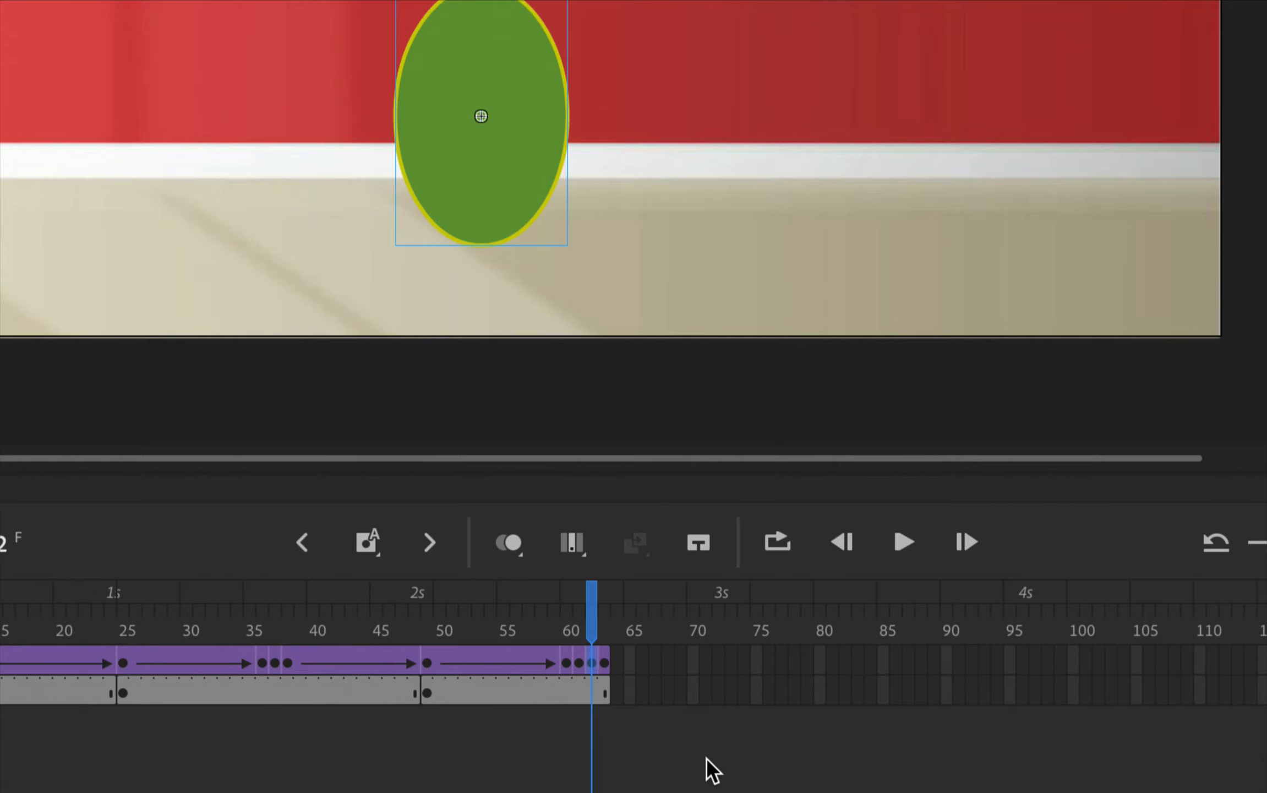
pyautogui.press('F5')
pyautogui.moveTo(591, 608)
pyautogui.mouseDown()
pyautogui.moveTo(617, 628)
pyautogui.moveTo(598, 618)
pyautogui.mouseUp()
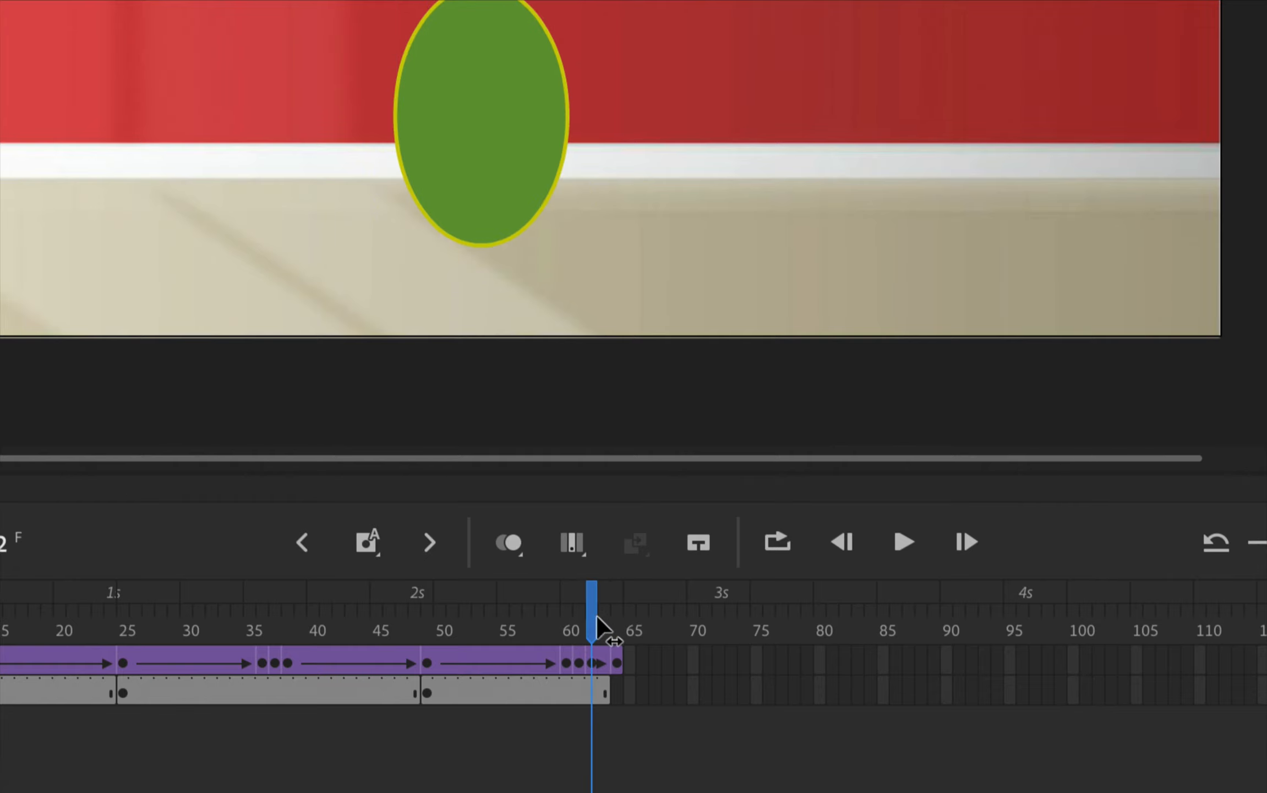
pyautogui.click(580, 664)
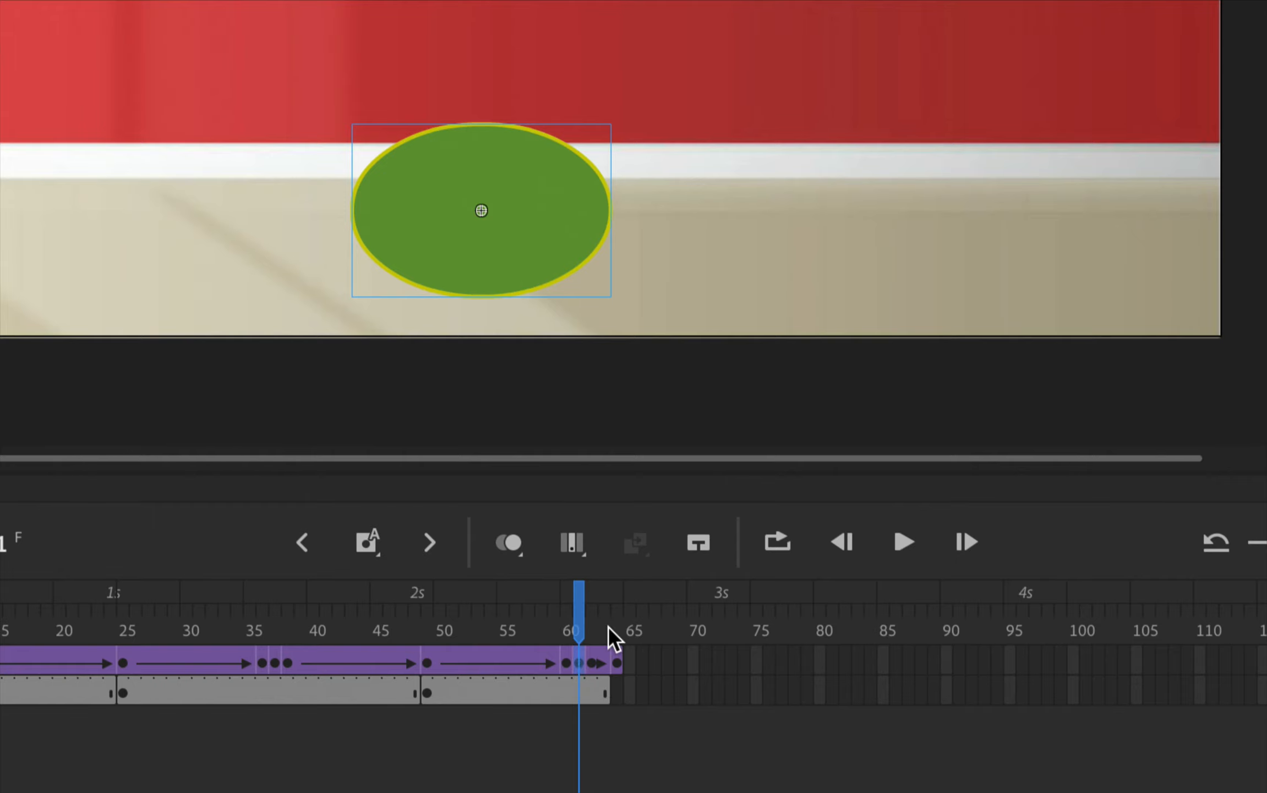
pyautogui.press('F5')
# Extend the Background layer to frame 65, play back the animation, and return to frame 1.
pyautogui.moveTo(579, 612); pyautogui.dragTo(632, 634)
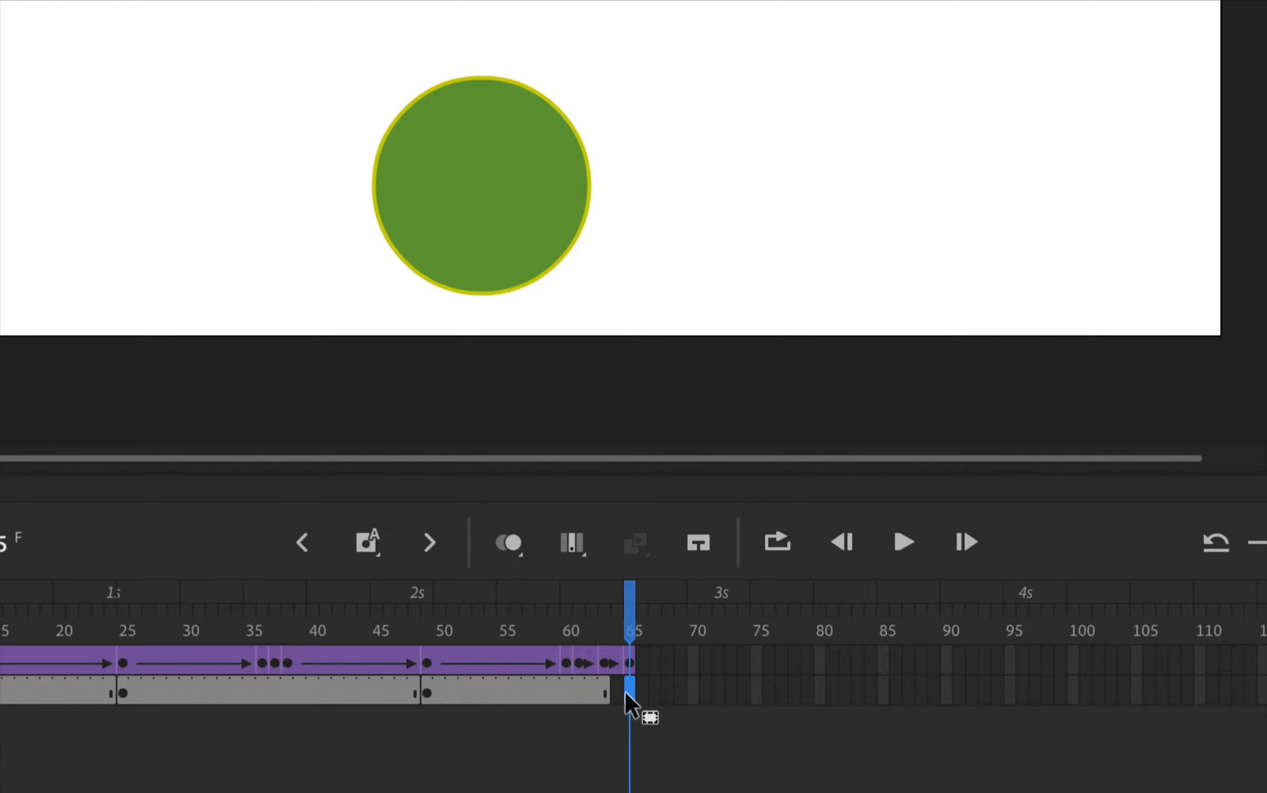
pyautogui.press('F5')
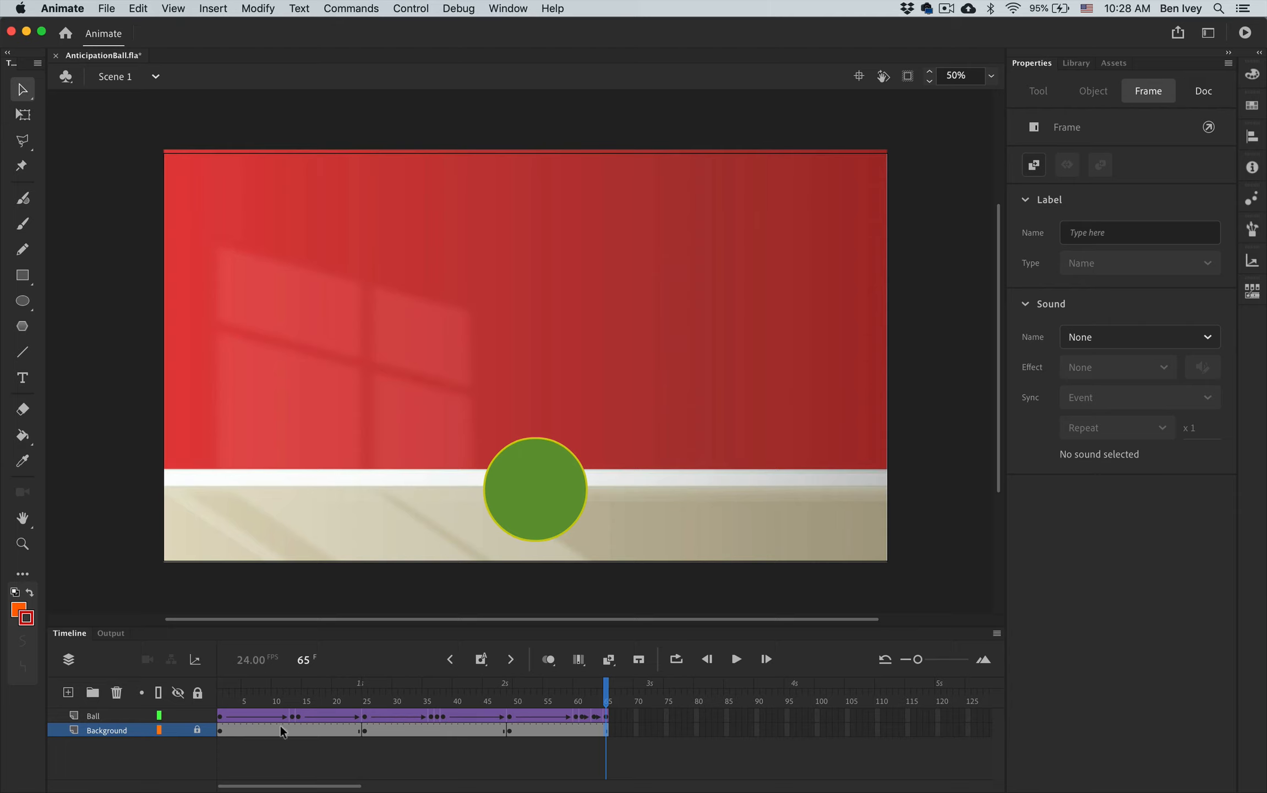
pyautogui.press('Return')
pyautogui.moveTo(223, 695)
pyautogui.mouseDown()
pyautogui.moveTo(346, 697)
pyautogui.moveTo(210, 702)
pyautogui.mouseUp()
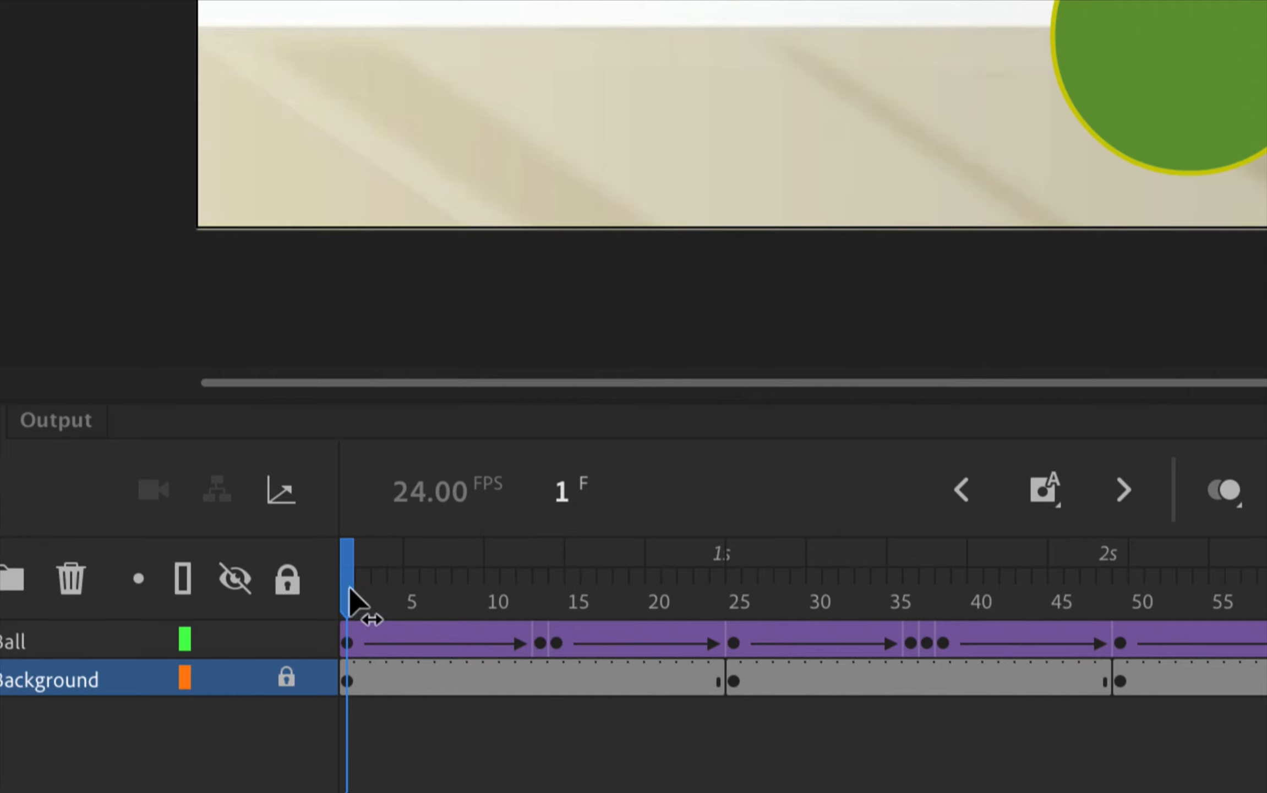
# Lengthen the Ball layer's first tween by 27 frames so the squashed ball keyframe falls at frame 40, and select that keyframe.
pyautogui.moveTo(350, 592); pyautogui.dragTo(479, 597)
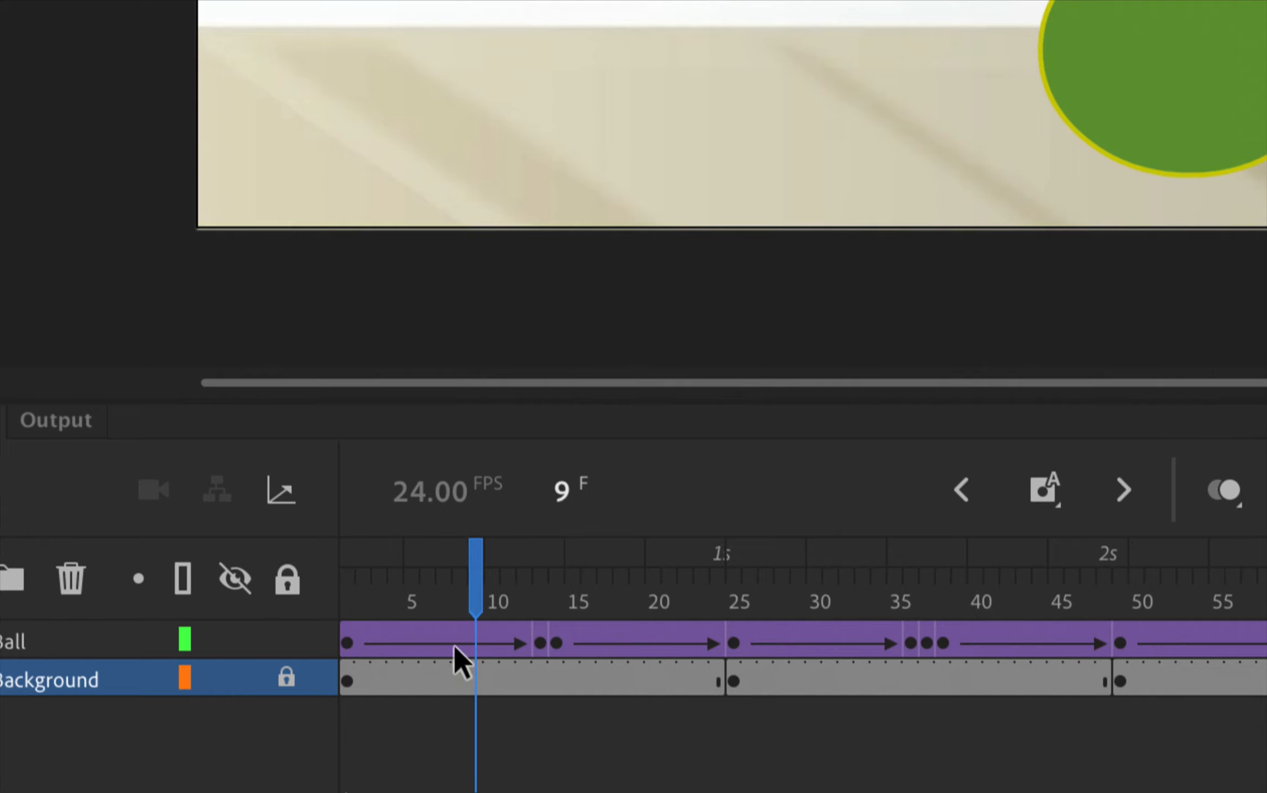
pyautogui.click(428, 643)
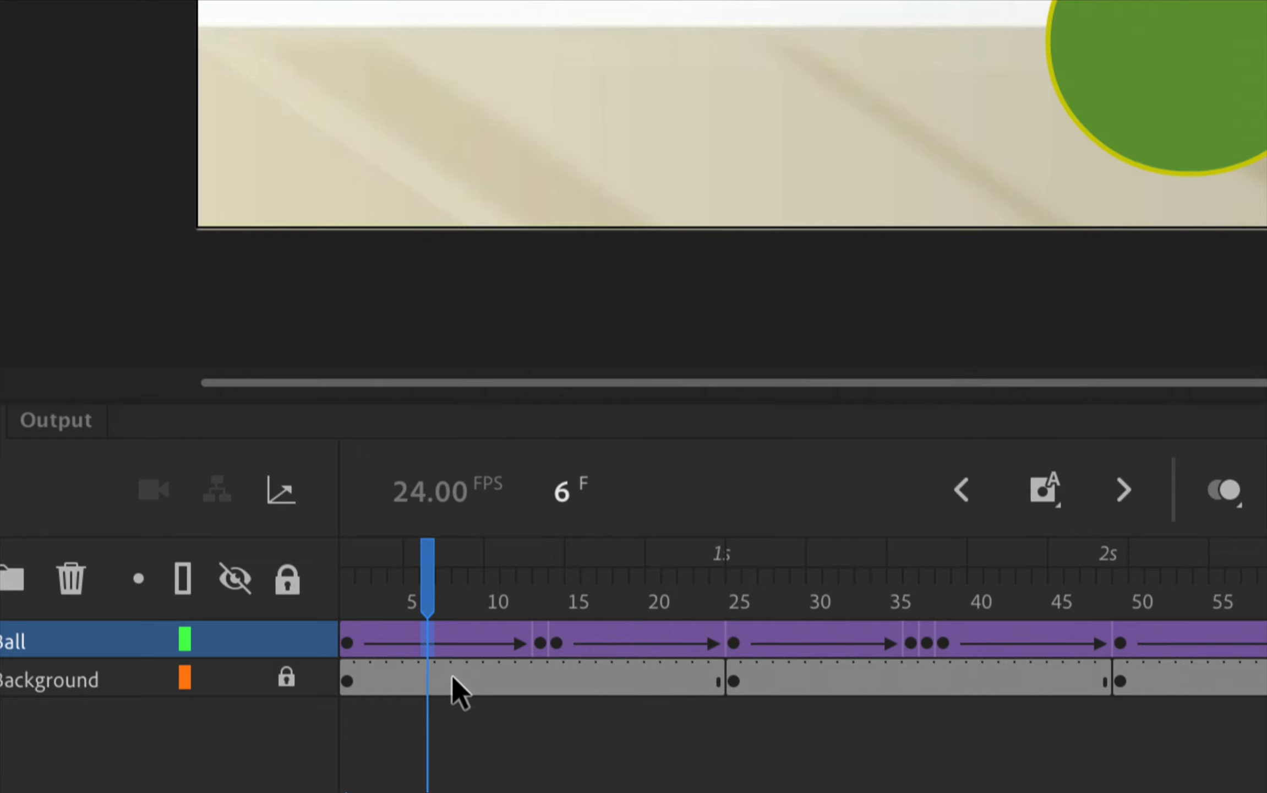
pyautogui.press('F5')
pyautogui.press('F5')
pyautogui.press('F5')
pyautogui.press('F5')
pyautogui.press('F5')
pyautogui.press('F5')
pyautogui.press('F5')
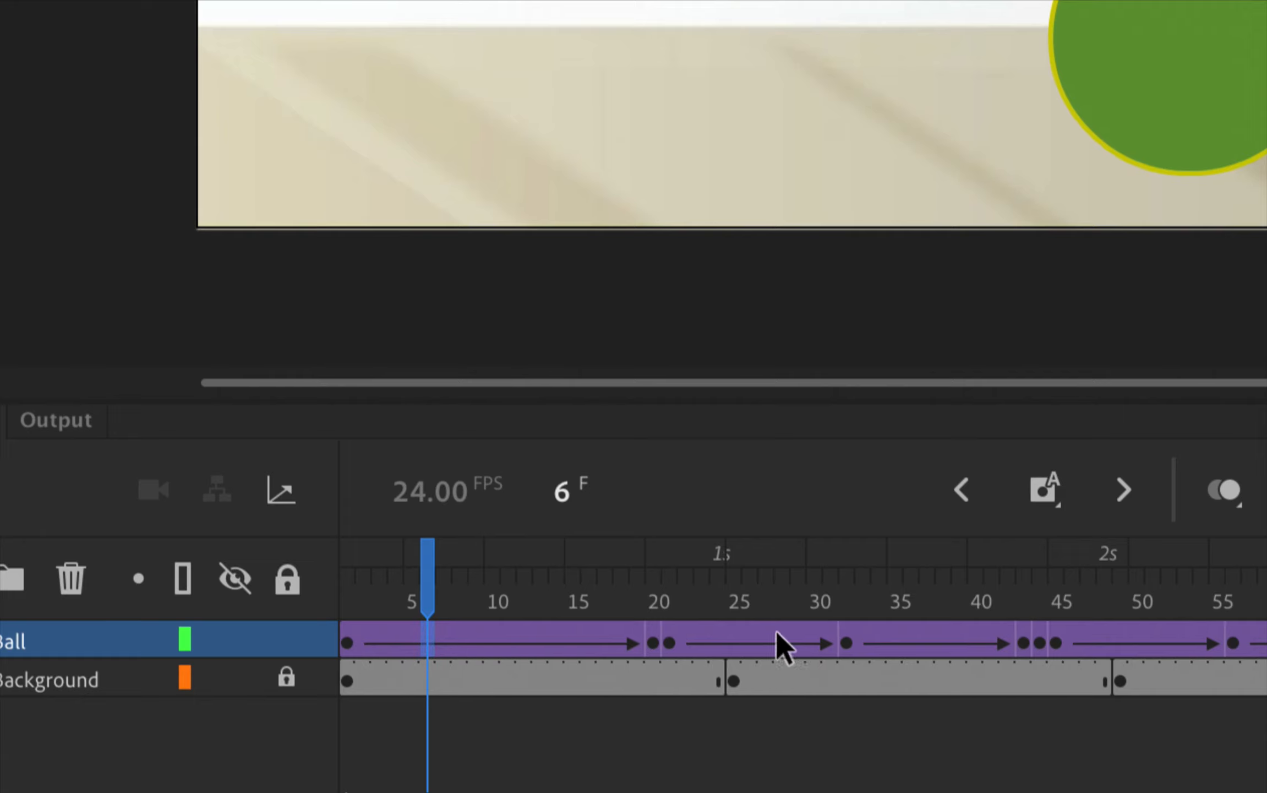
pyautogui.hscroll(5, 890, 638)
pyautogui.hscroll(-5, 890, 639)
pyautogui.press('F5')
pyautogui.press('F5')
pyautogui.press('F5')
pyautogui.press('F5')
pyautogui.press('F5')
pyautogui.press('F5')
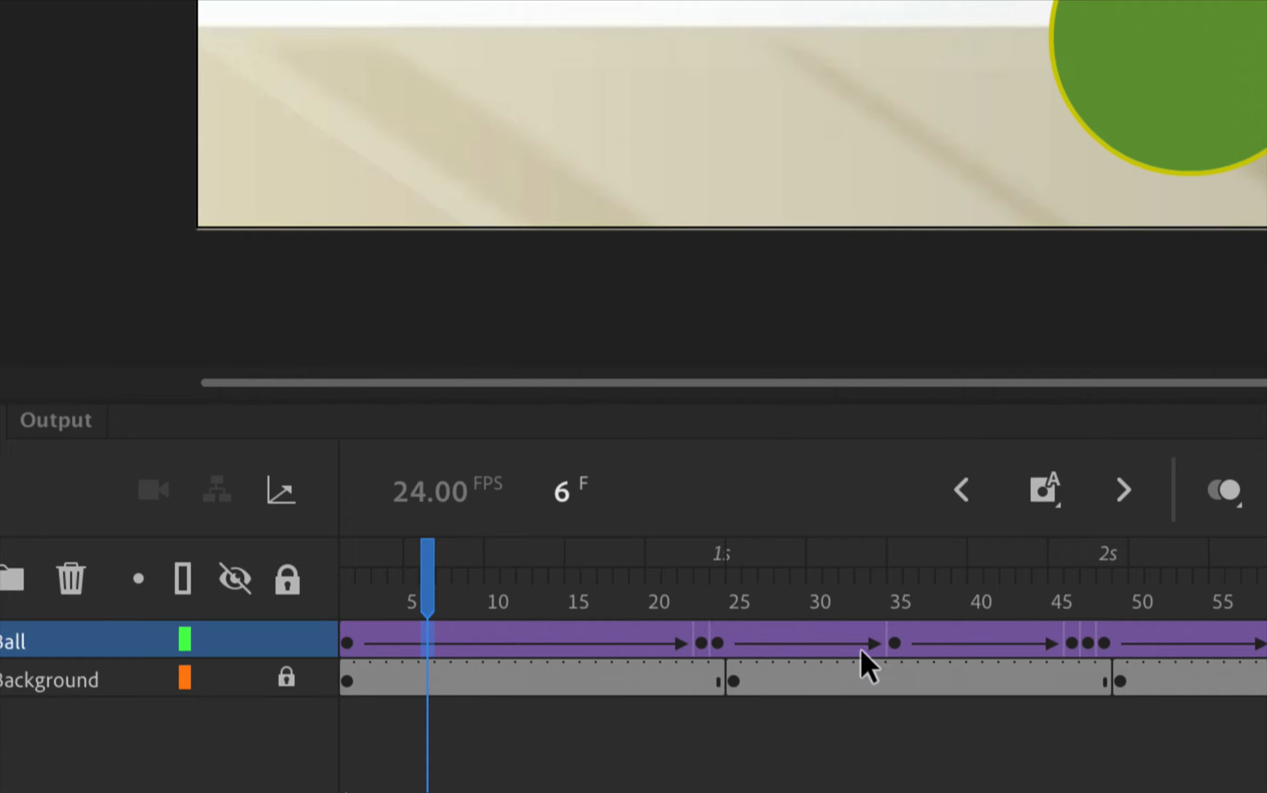
pyautogui.press('F5')
pyautogui.press('F5')
pyautogui.press('F5')
pyautogui.press('F5')
pyautogui.press('F5')
pyautogui.press('F5')
pyautogui.press('F5')
pyautogui.press('F5')
pyautogui.press('F5')
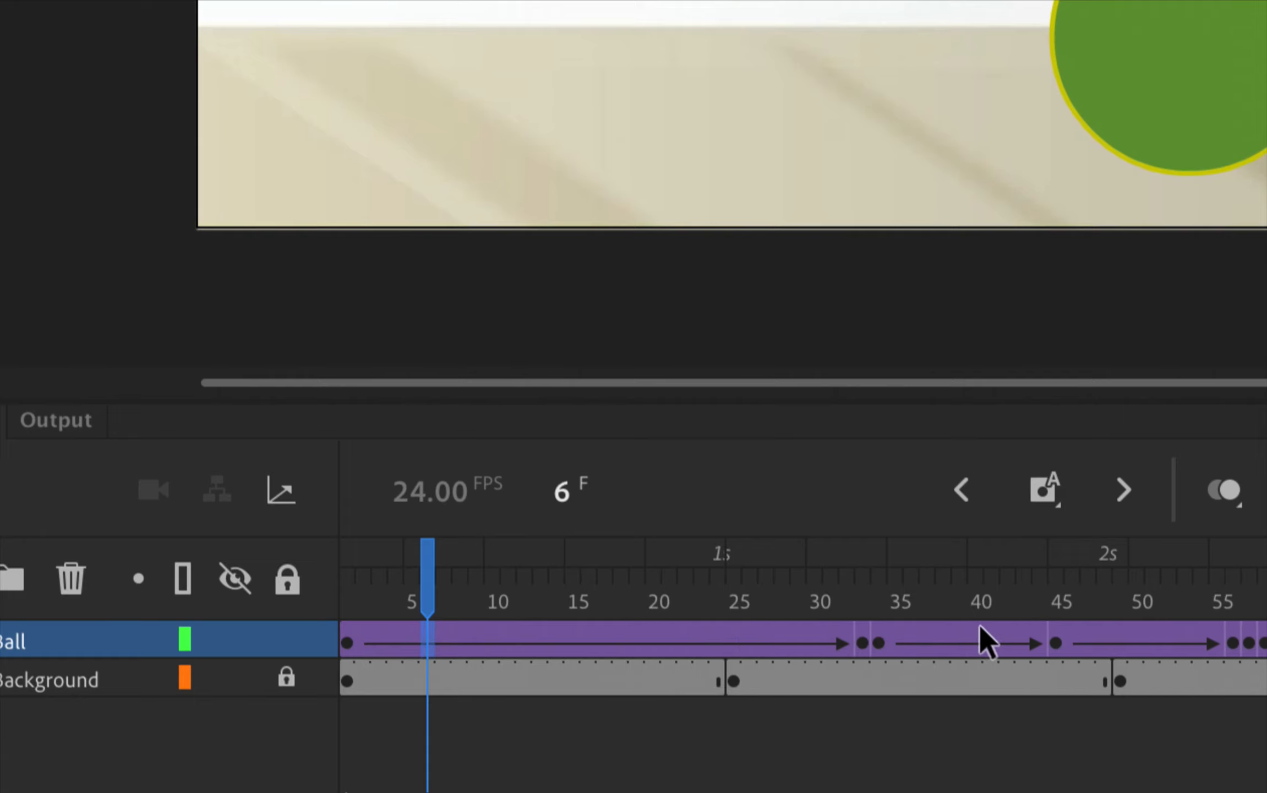
pyautogui.press('F5')
pyautogui.press('F5')
pyautogui.press('F5')
pyautogui.press('F5')
pyautogui.press('F5')
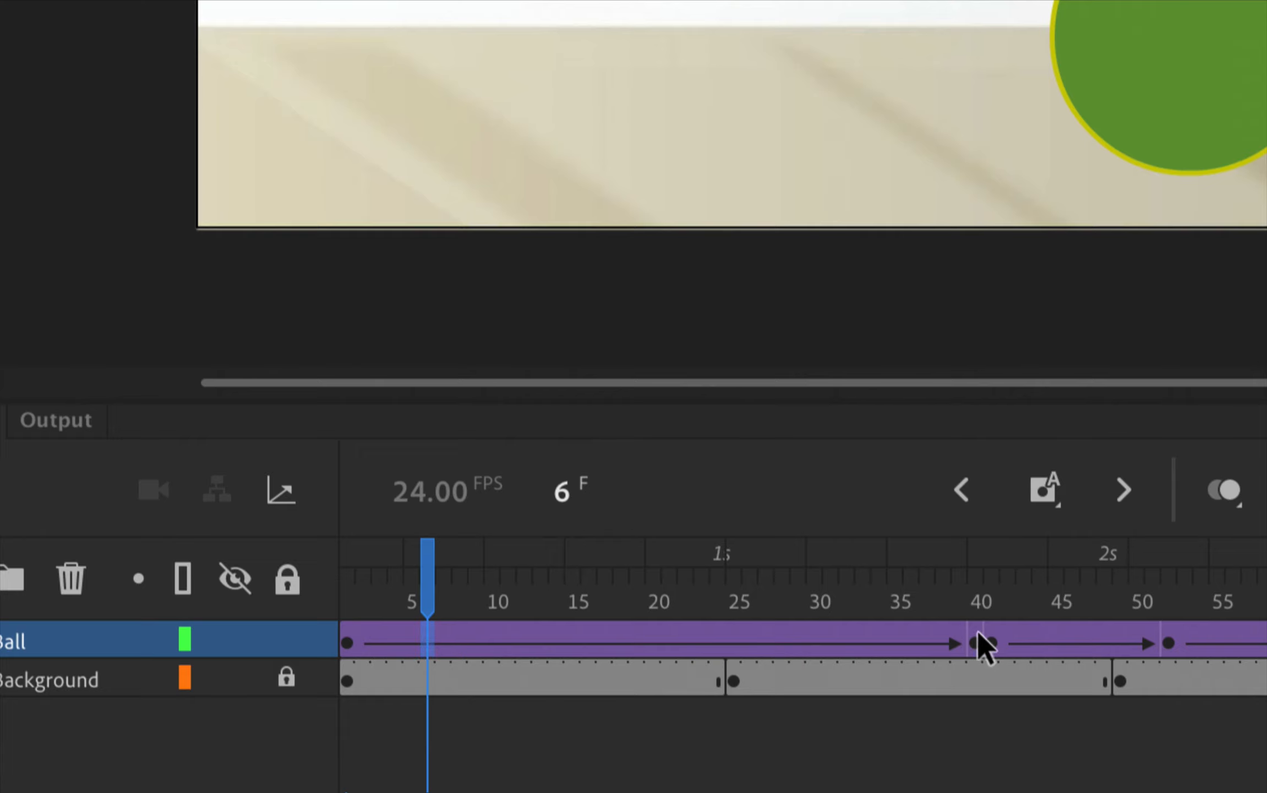
pyautogui.click(973, 638)
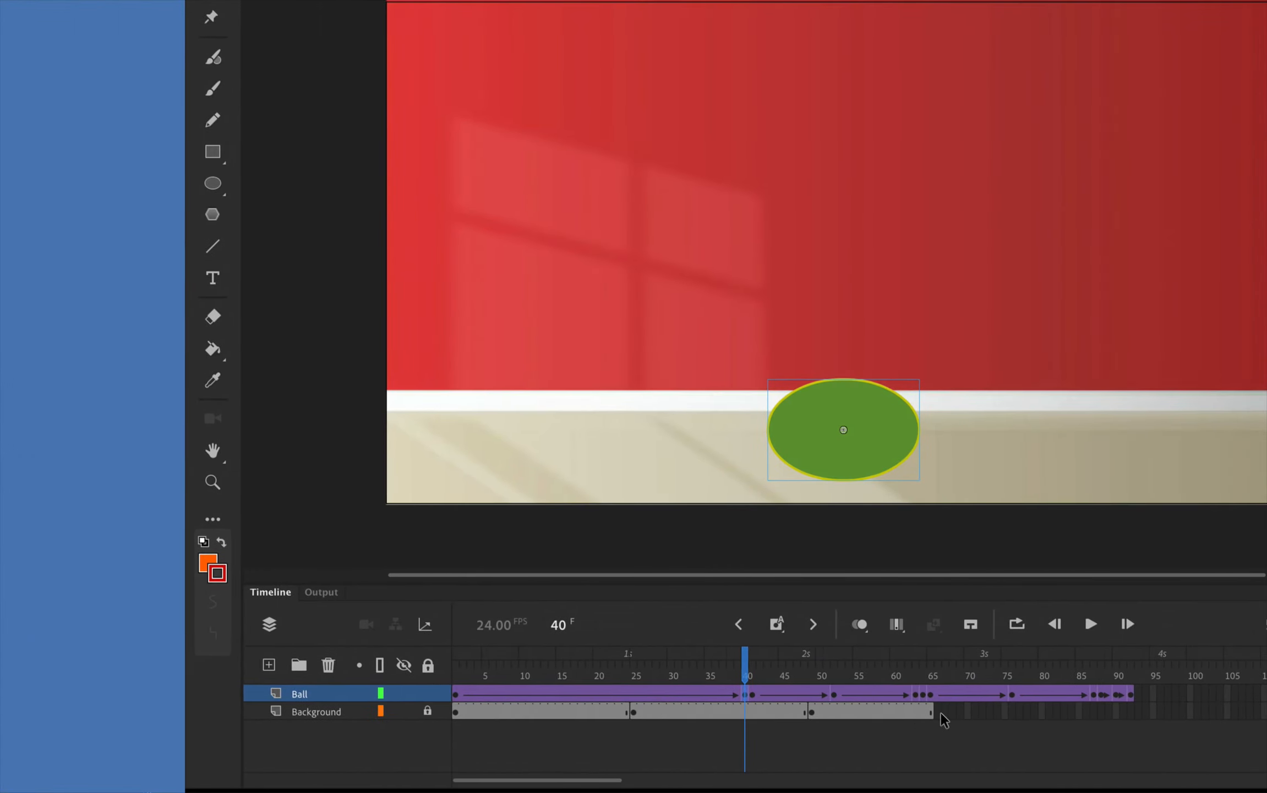
# Extend the Background layer to frame 92 to match the Ball layer, and return to frame 1.
pyautogui.click(1132, 712)
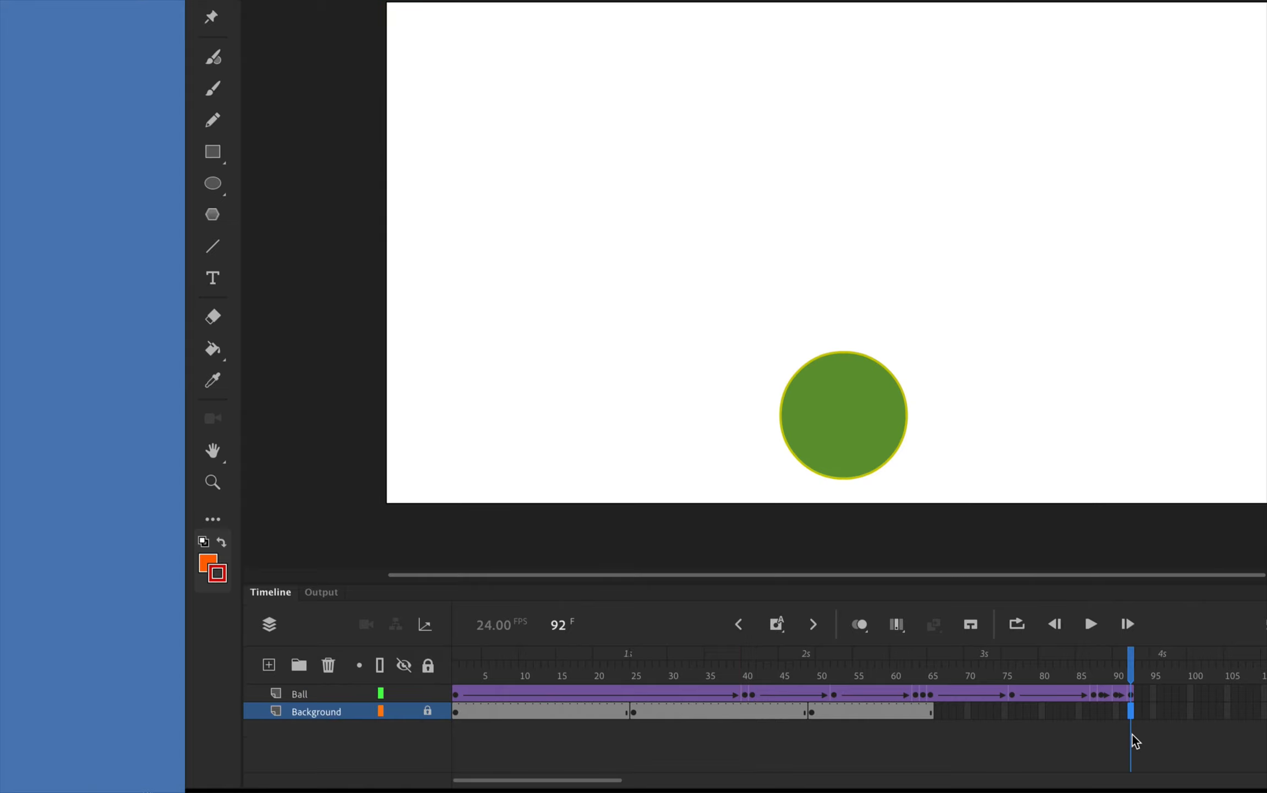
pyautogui.press('F5')
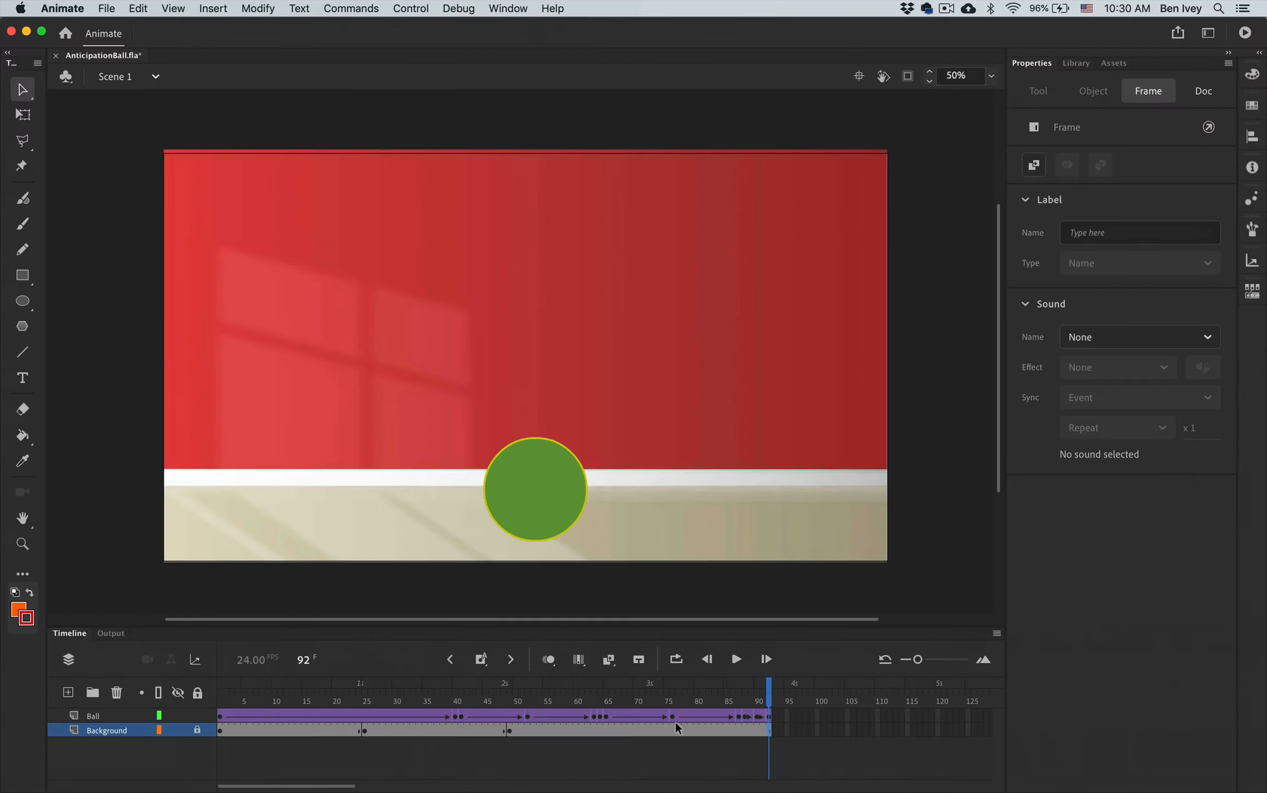
pyautogui.click(221, 714)
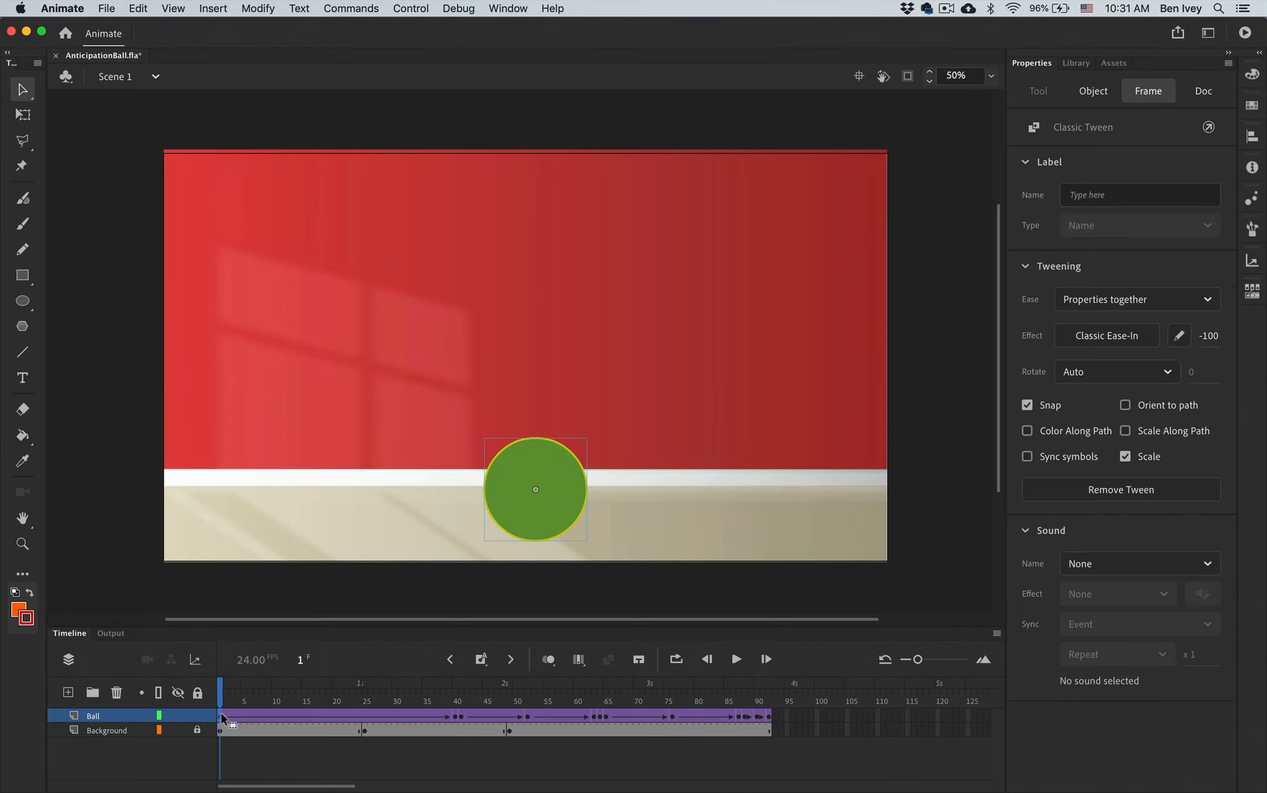
pyautogui.moveTo(220, 694); pyautogui.dragTo(219, 695)
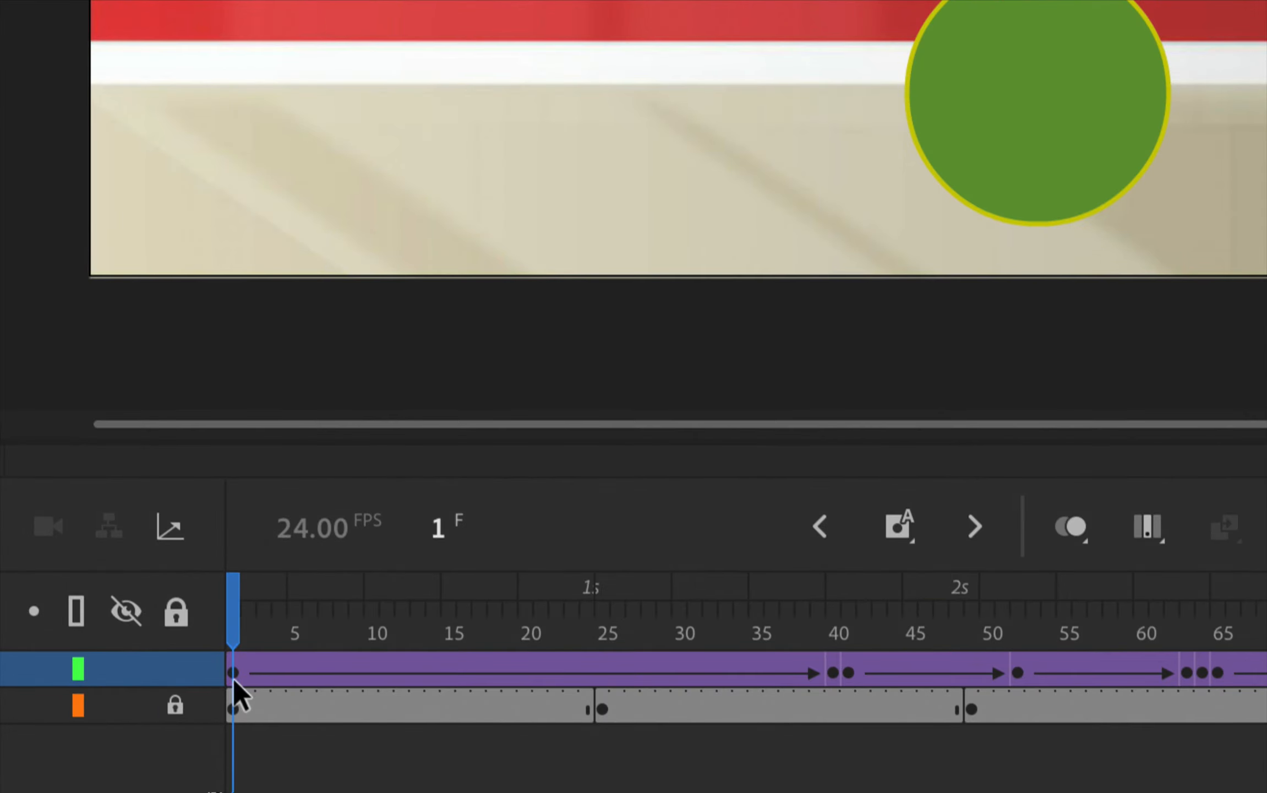
# Set the easing effect of the Ball layer's first tween, starting at frame 1, to Quad Ease-In-Out.
pyautogui.click(233, 681)
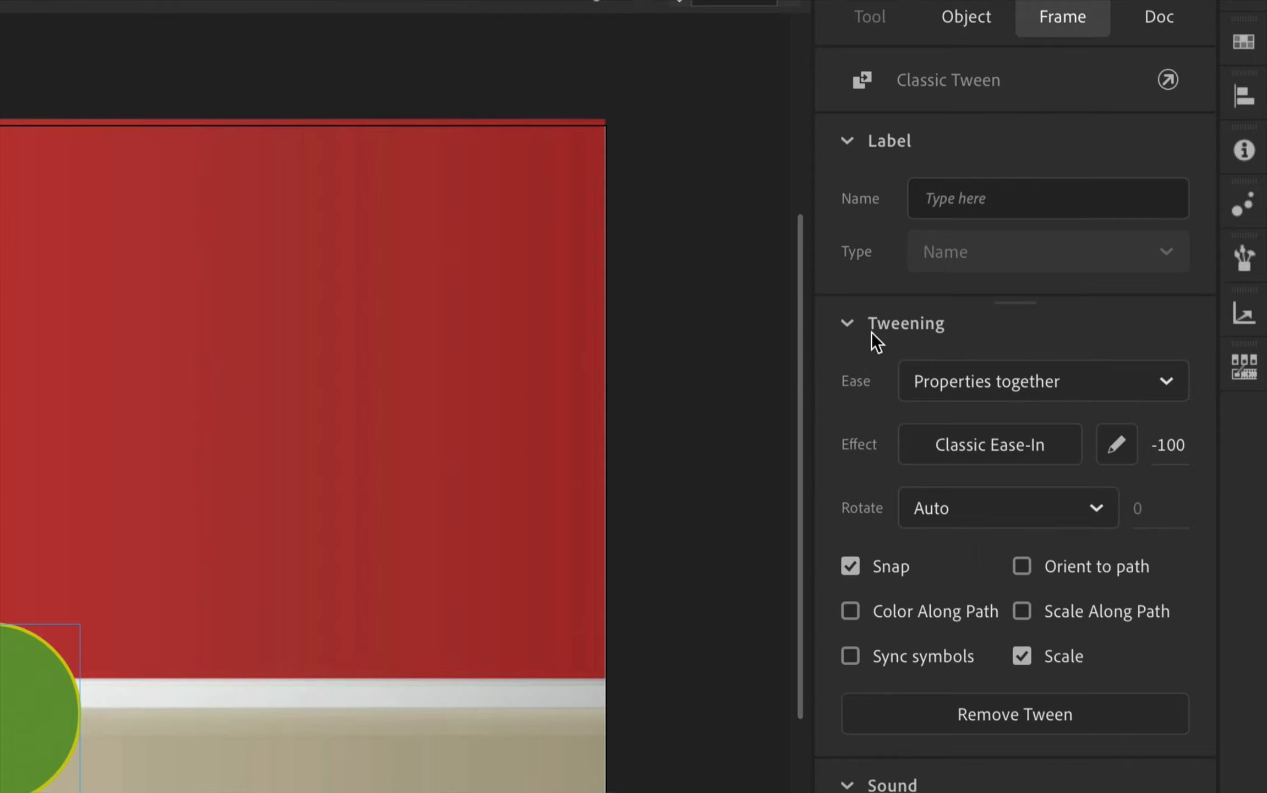
pyautogui.click(971, 450)
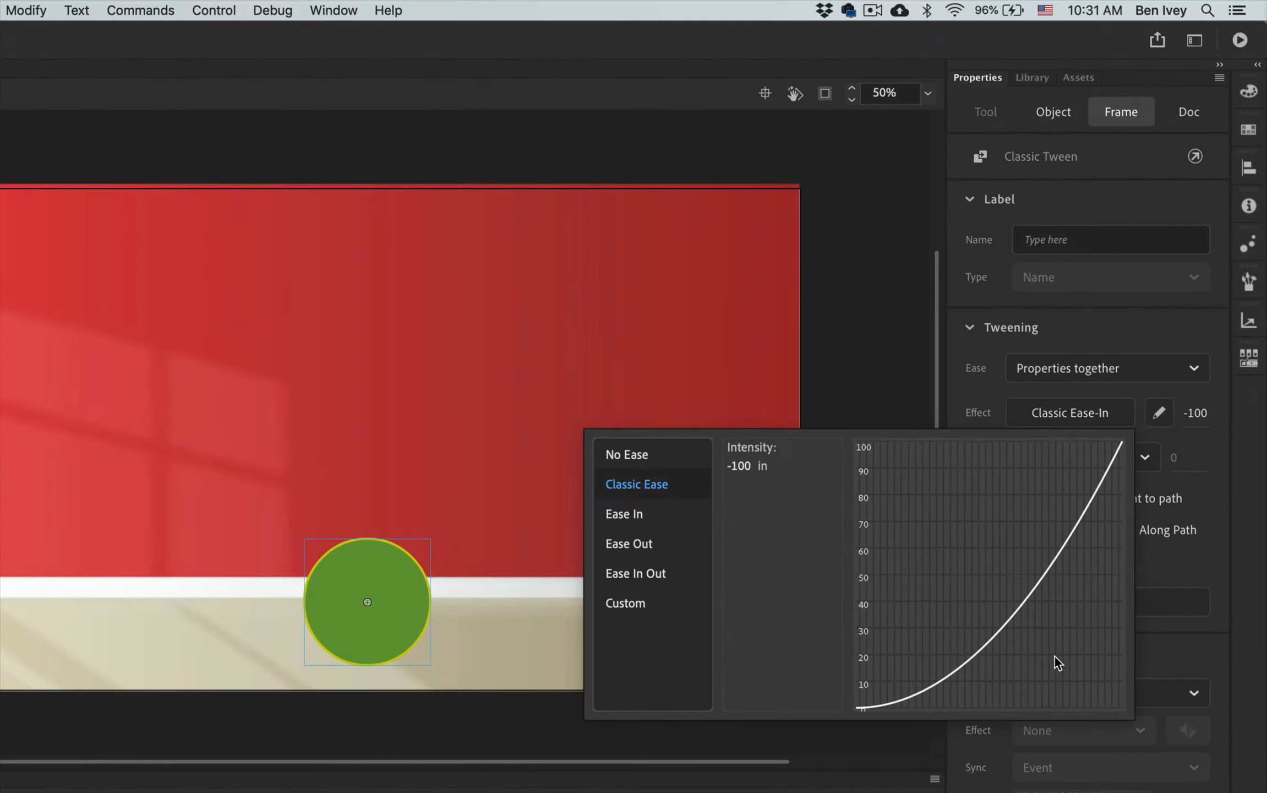
pyautogui.click(634, 575)
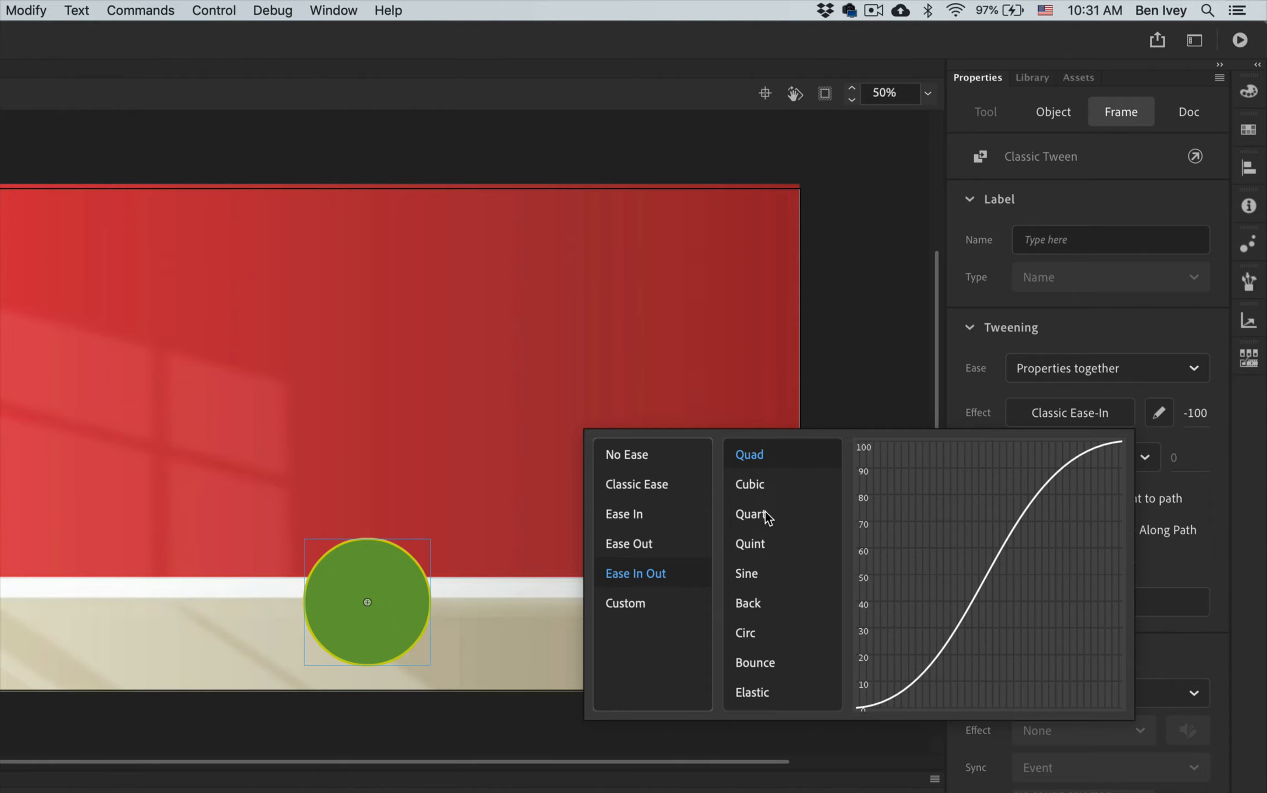
pyautogui.click(749, 456)
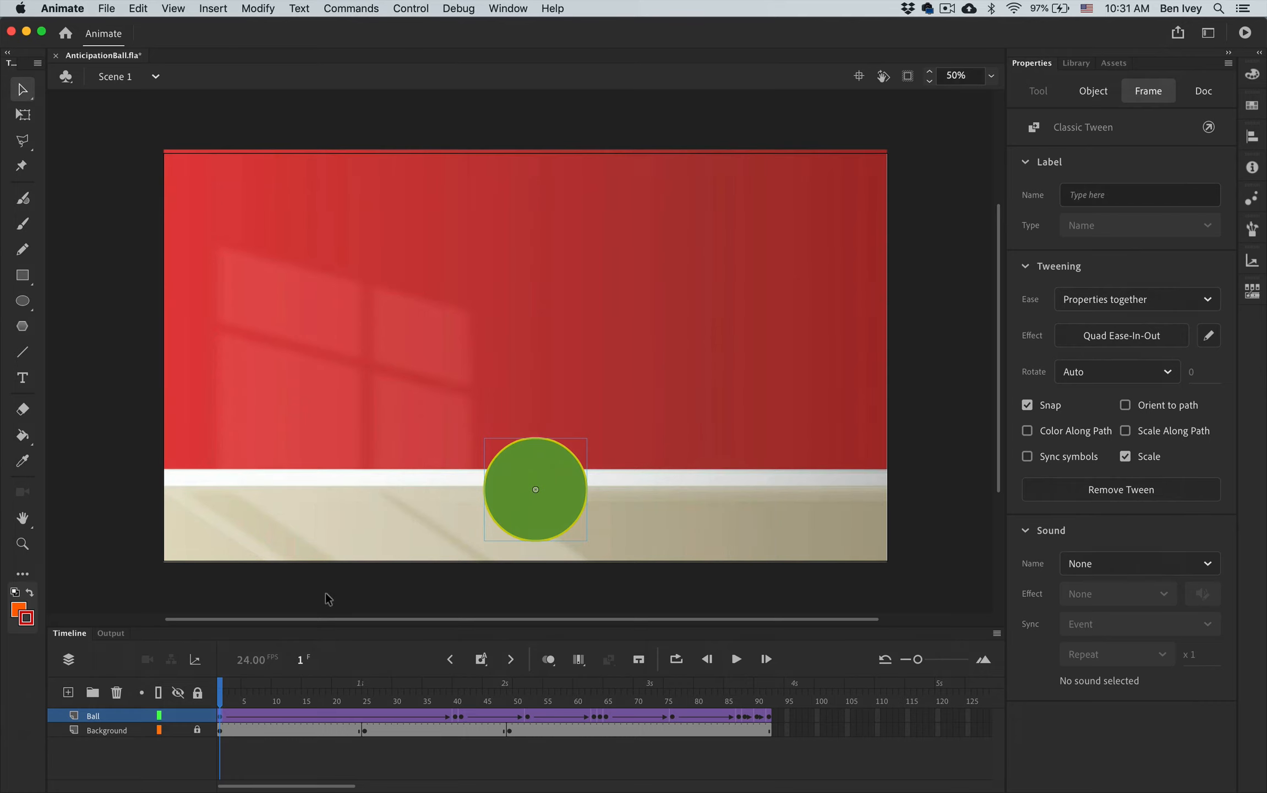
# Play back the whole animation on the timeline and return to frame 1.
pyautogui.click(329, 599)
pyautogui.press('Return')
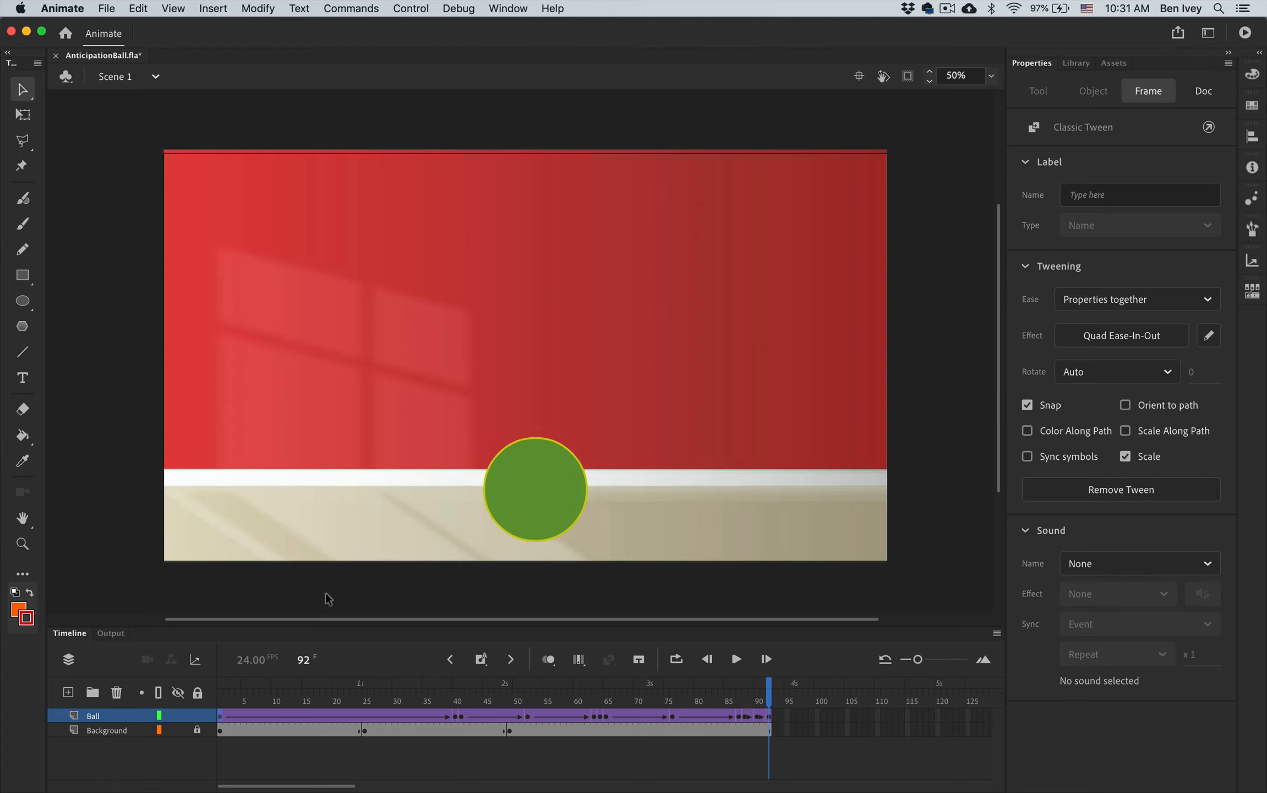
pyautogui.click(326, 593)
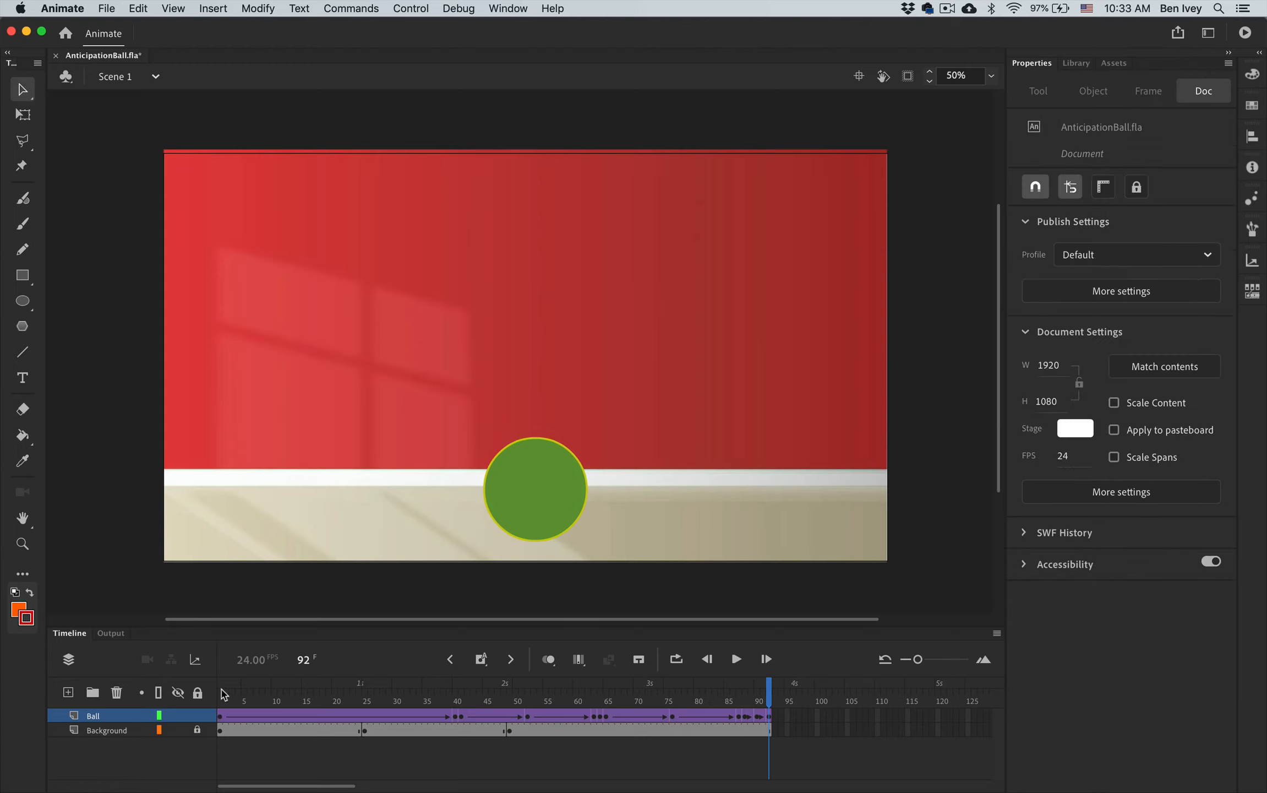
pyautogui.click(222, 700)
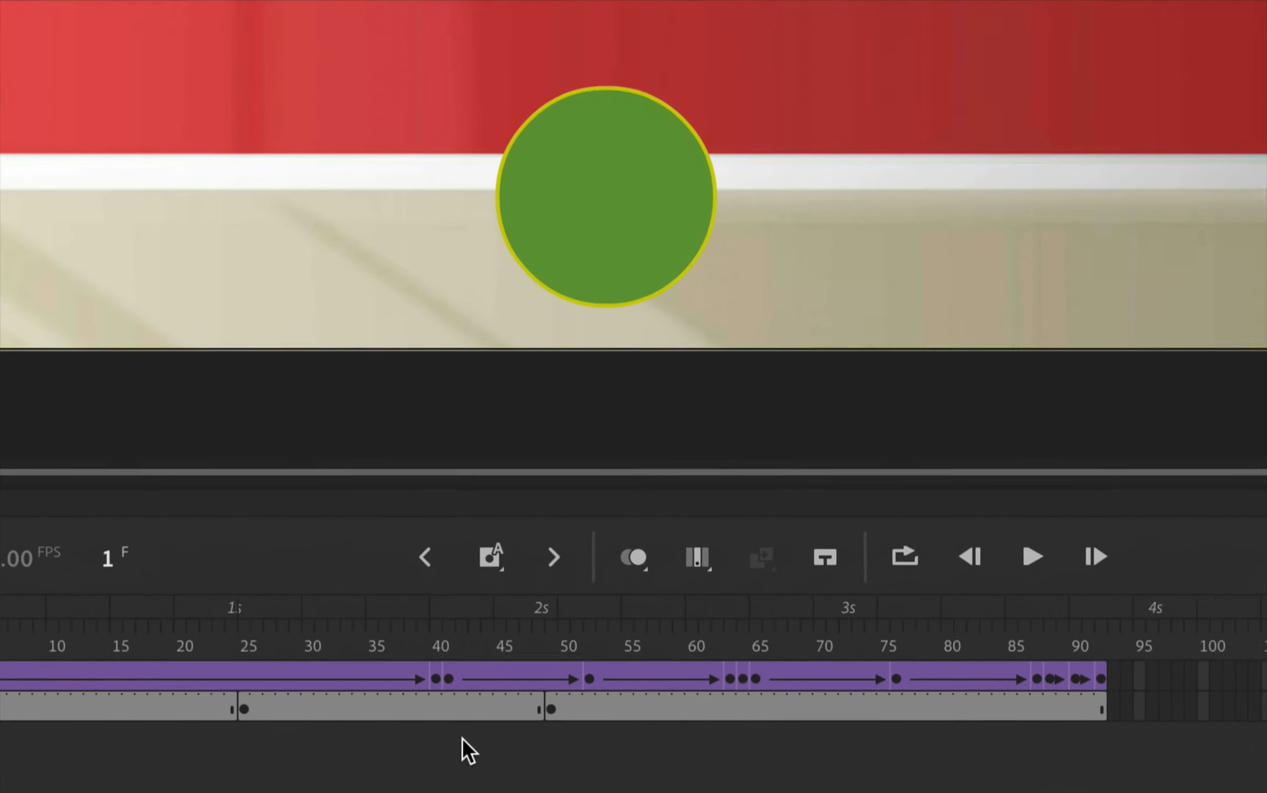
# Insert five extra frames after the squashed ball keyframe at frame 40 so the next Ball keyframe falls at frame 46.
pyautogui.click(435, 676)
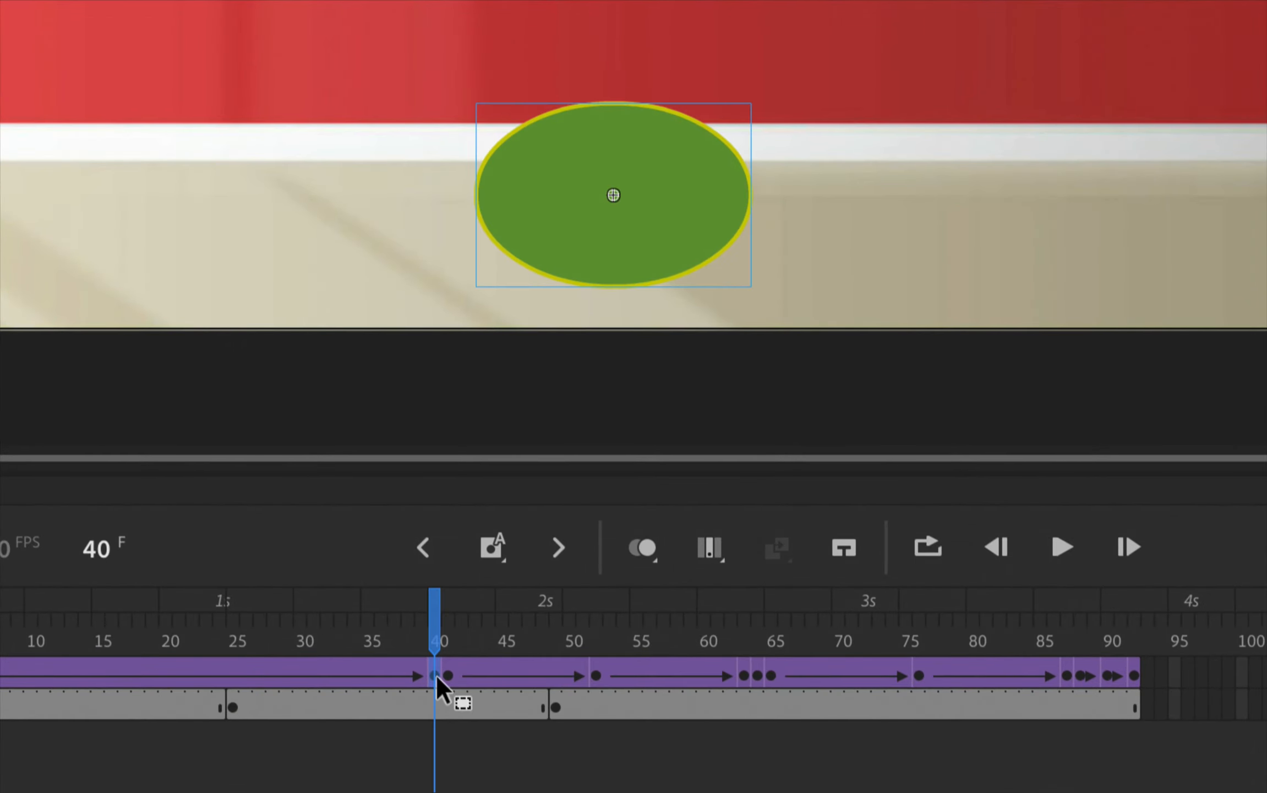
pyautogui.click(436, 615)
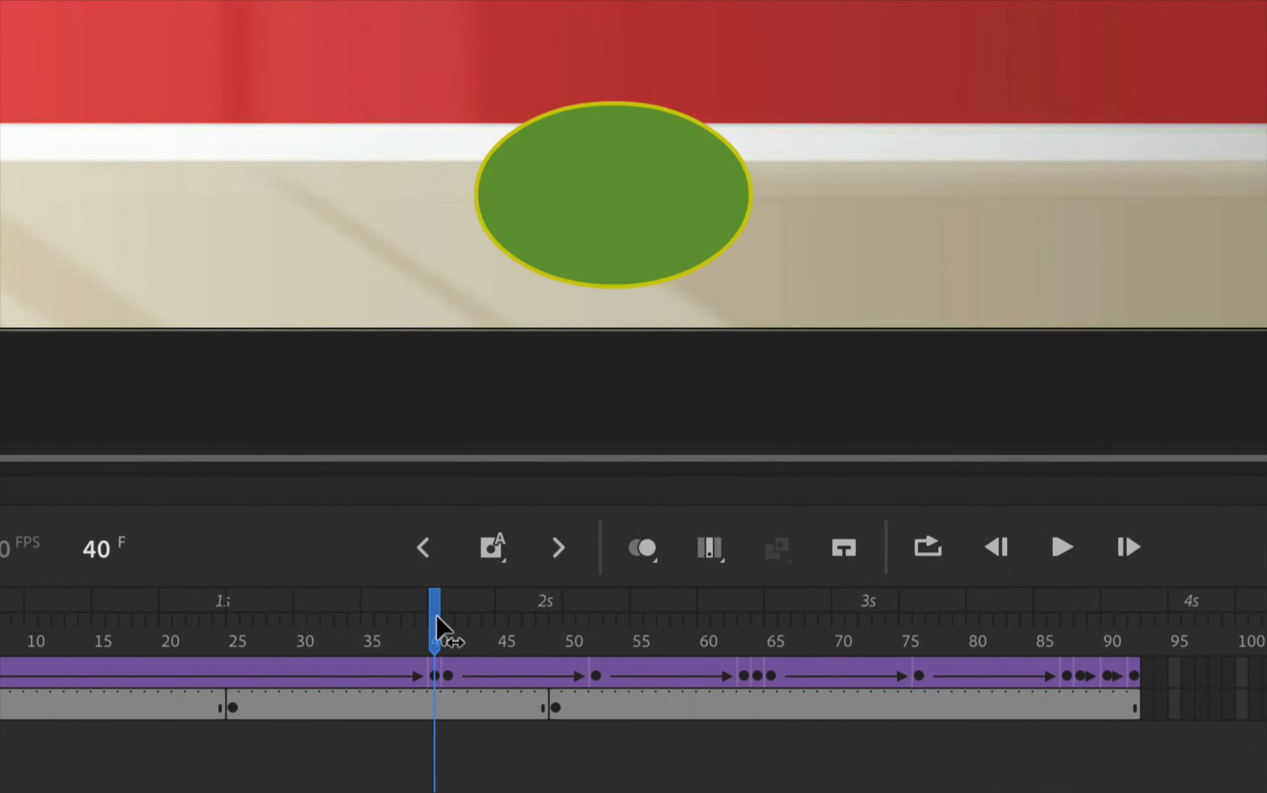
pyautogui.moveTo(436, 616)
pyautogui.mouseDown()
pyautogui.moveTo(450, 618)
pyautogui.moveTo(436, 622)
pyautogui.mouseUp()
pyautogui.press('F6')
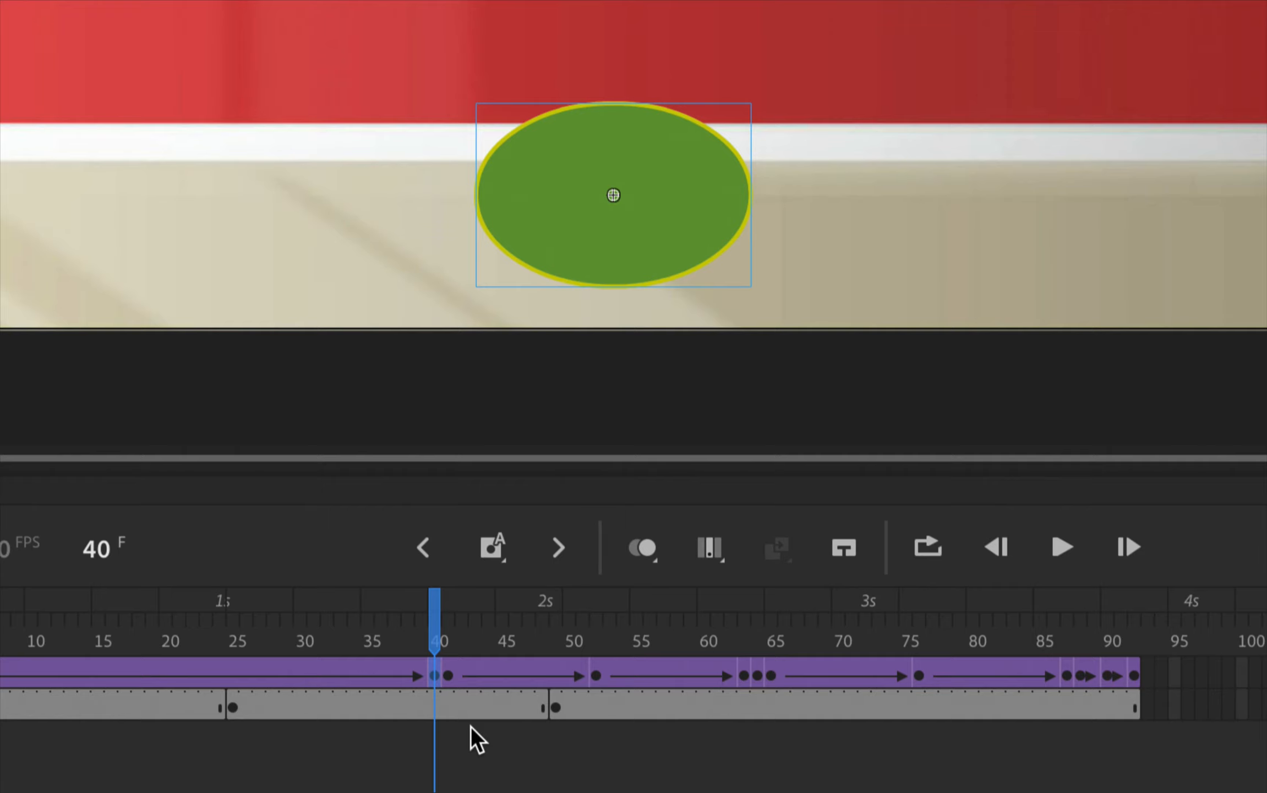
pyautogui.press('F5')
pyautogui.press('F5')
pyautogui.press('F5')
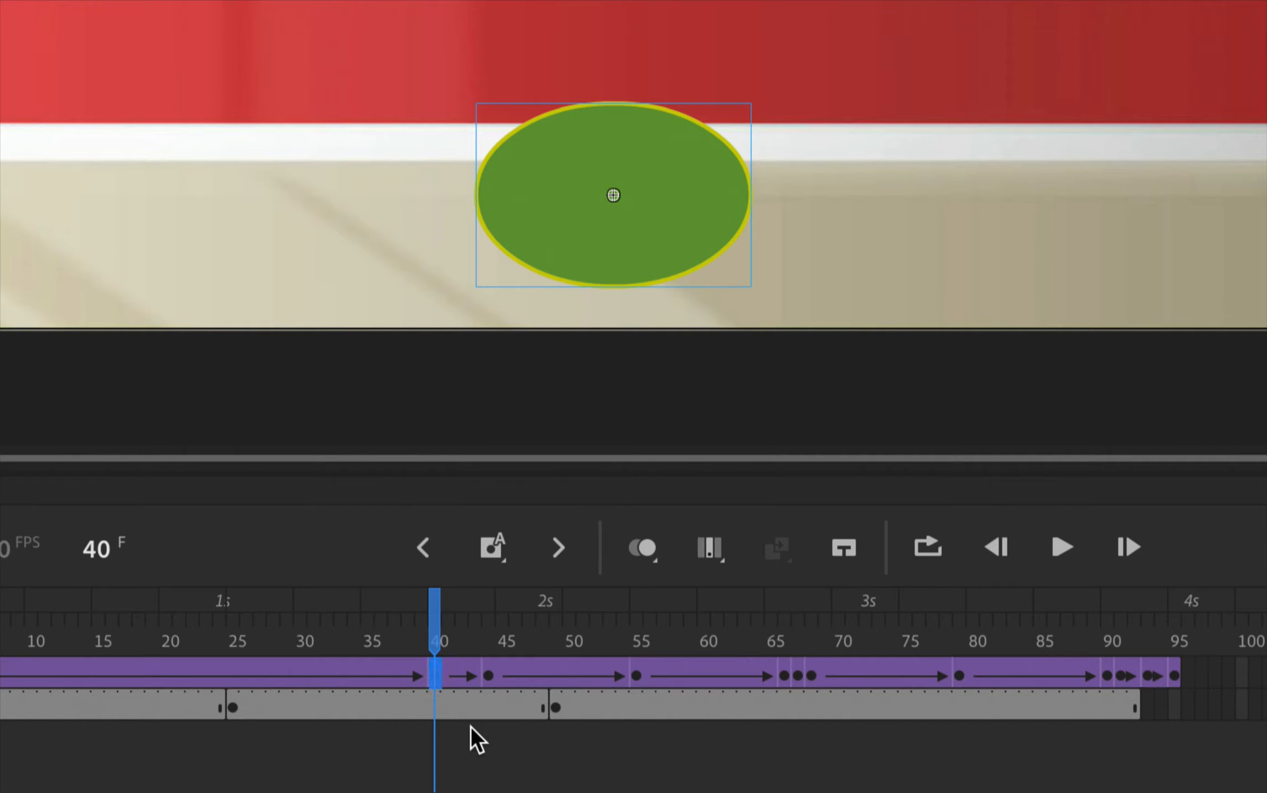
pyautogui.press('F5')
pyautogui.press('F5')
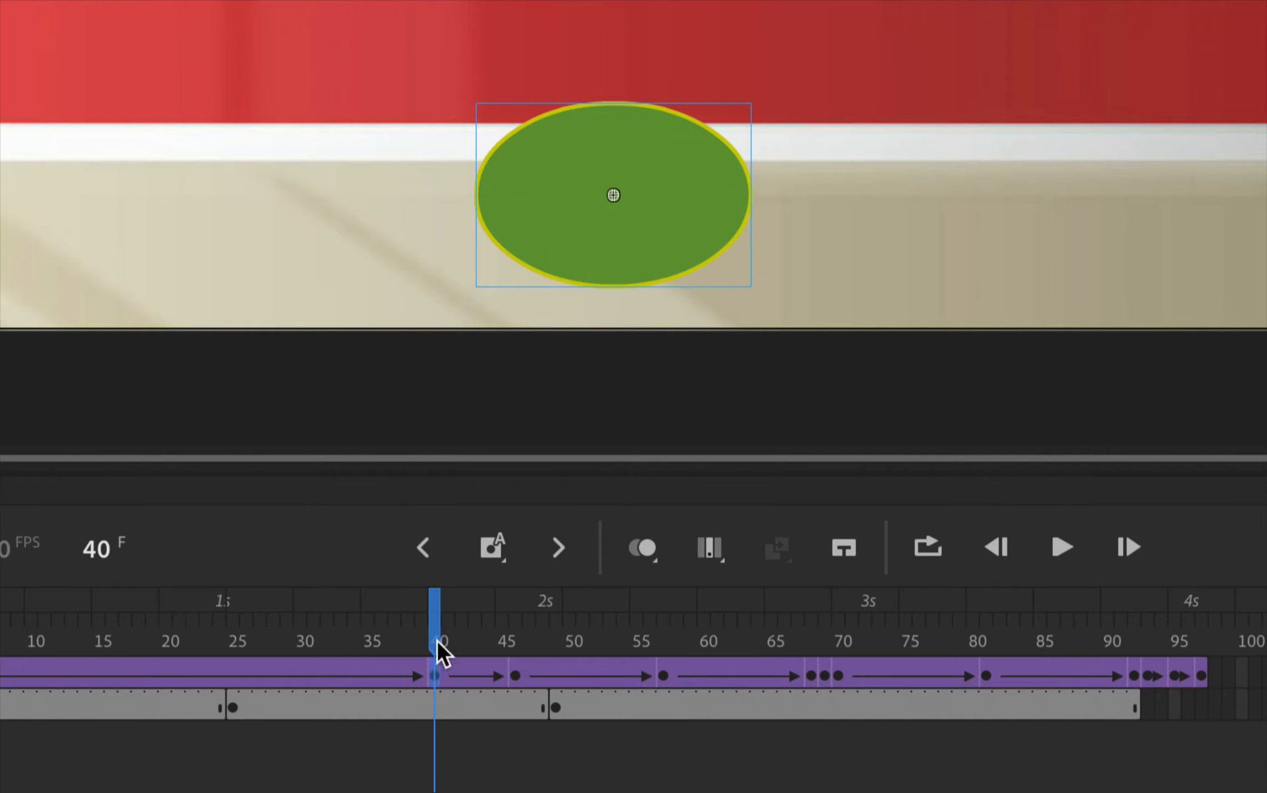
pyautogui.moveTo(437, 639)
pyautogui.mouseDown()
pyautogui.moveTo(511, 636)
pyautogui.moveTo(439, 632)
pyautogui.mouseUp()
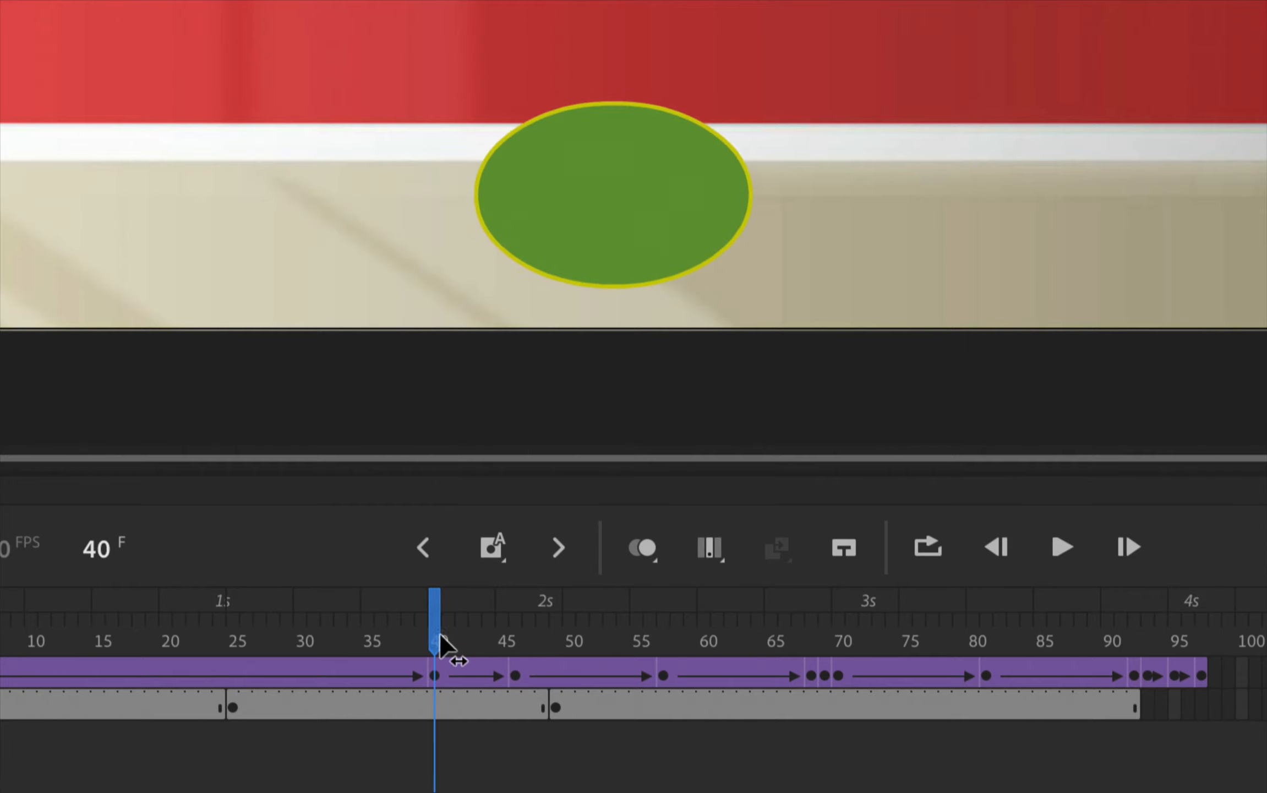
# Remove the classic tween from the Ball layer's frames 40 to 45 and scrub back to the start.
pyautogui.rightClick(448, 673)
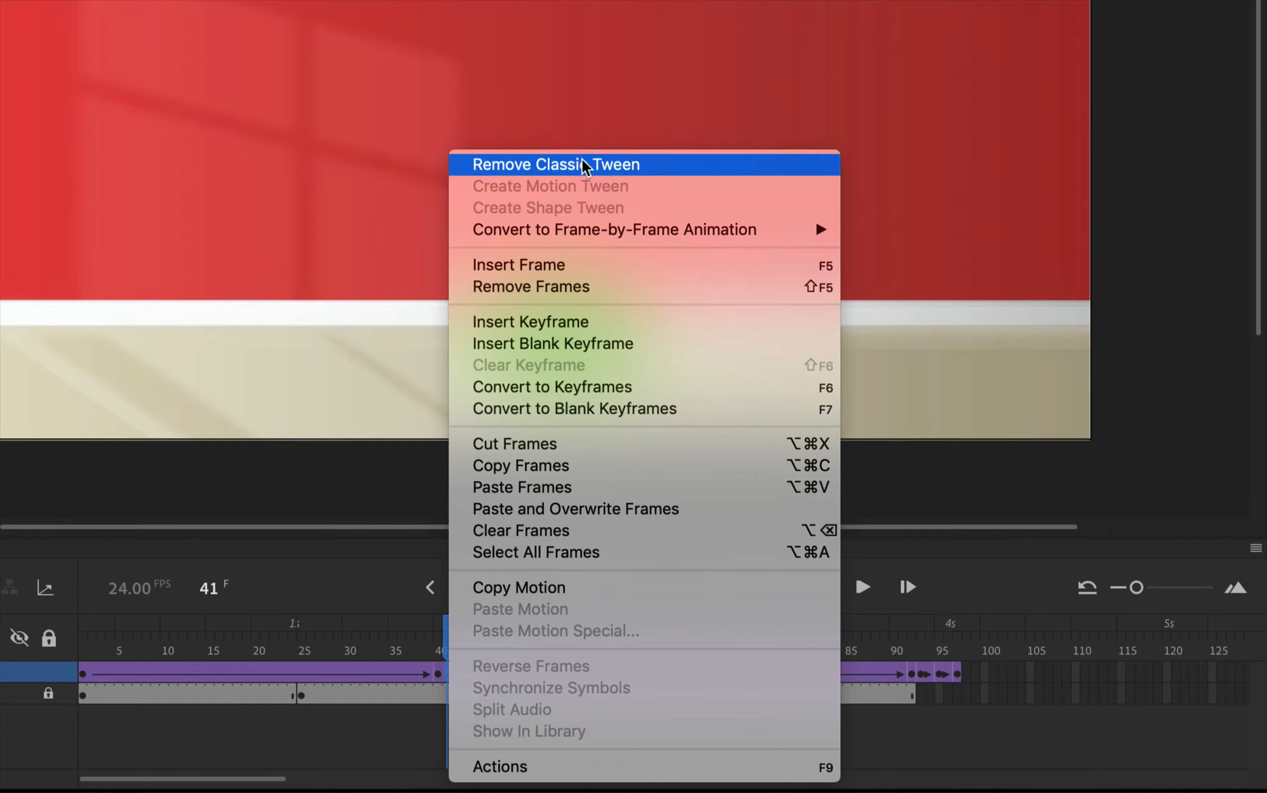
pyautogui.click(582, 162)
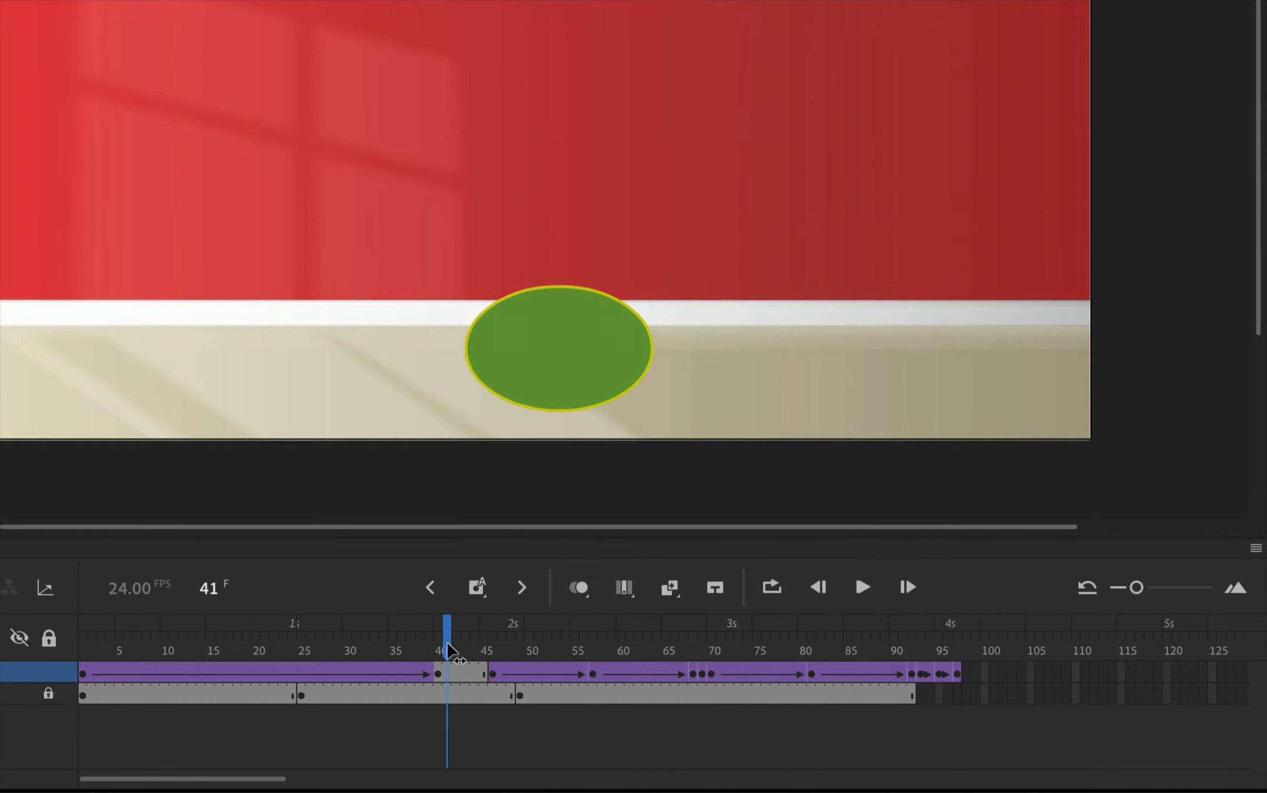
pyautogui.moveTo(446, 650); pyautogui.dragTo(94, 660)
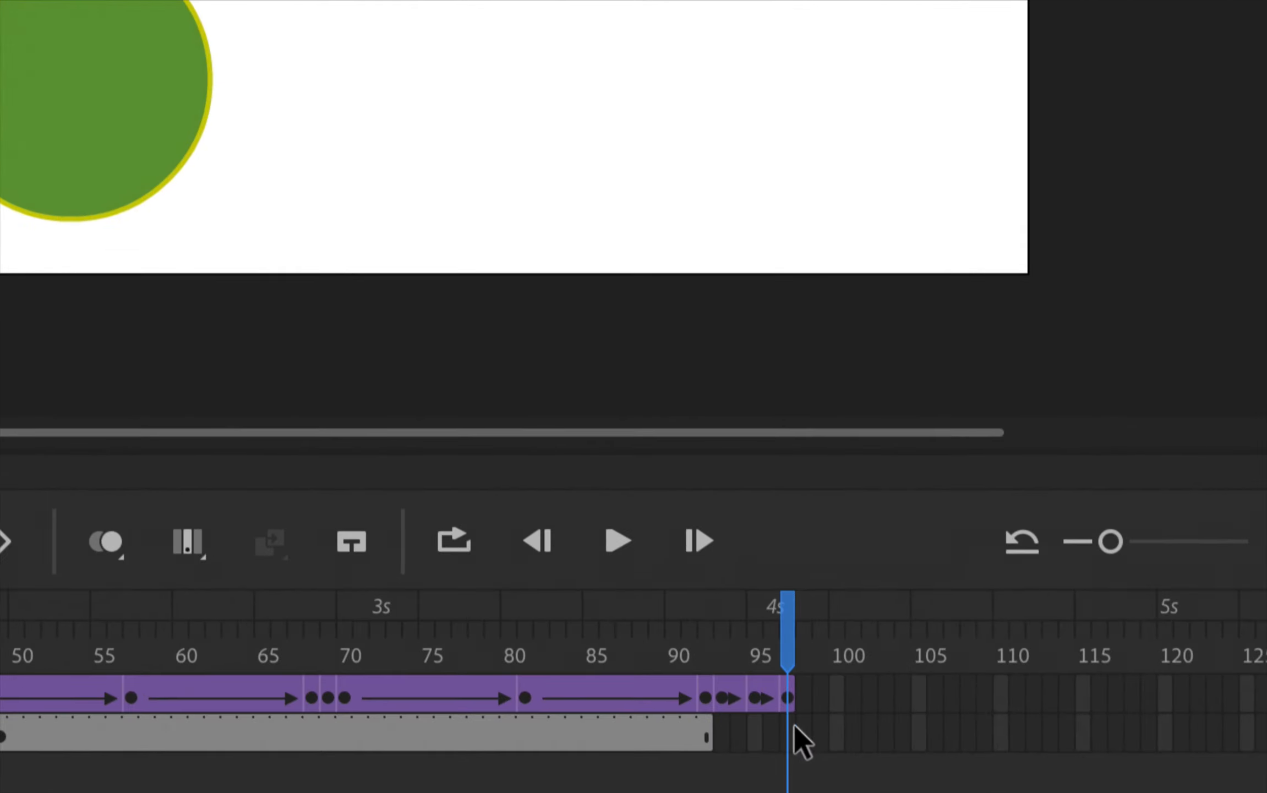
# Extend the Background layer to frame 97 and play back the animation.
pyautogui.click(801, 731)
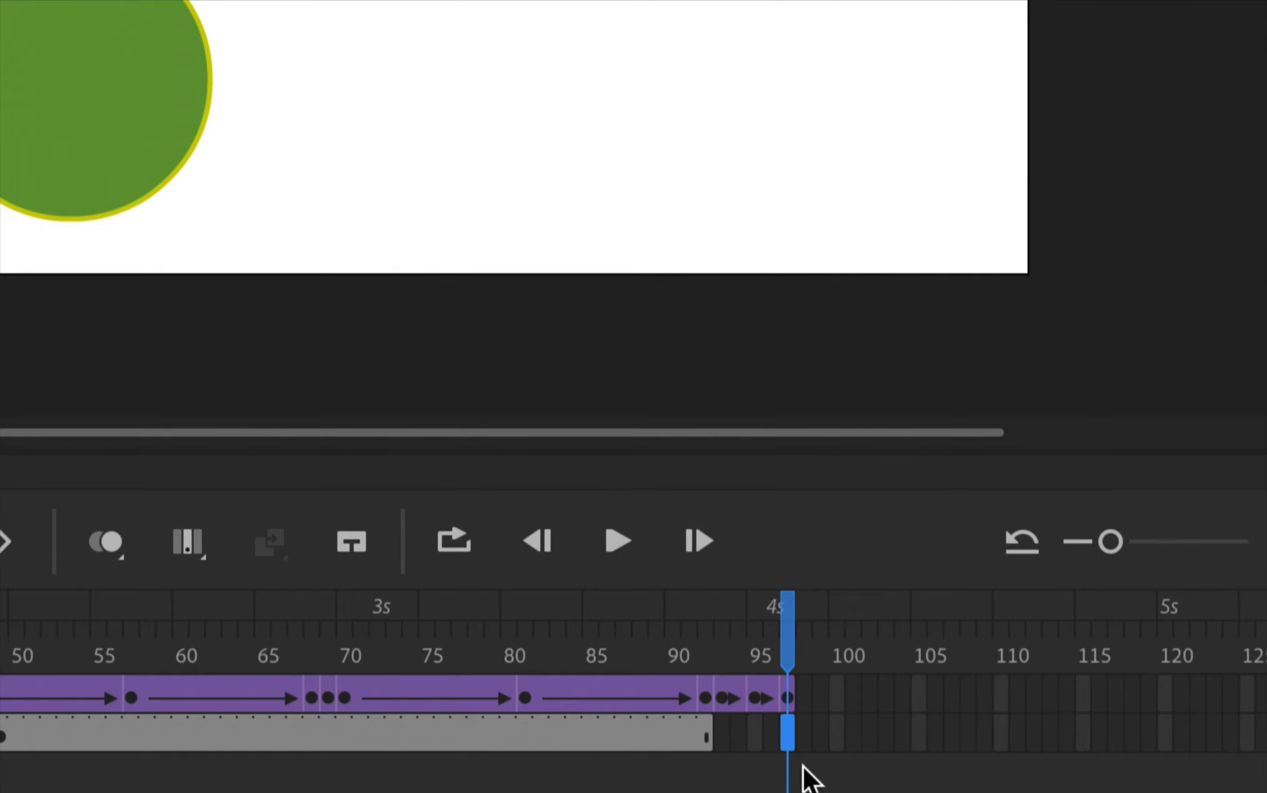
pyautogui.press('F5')
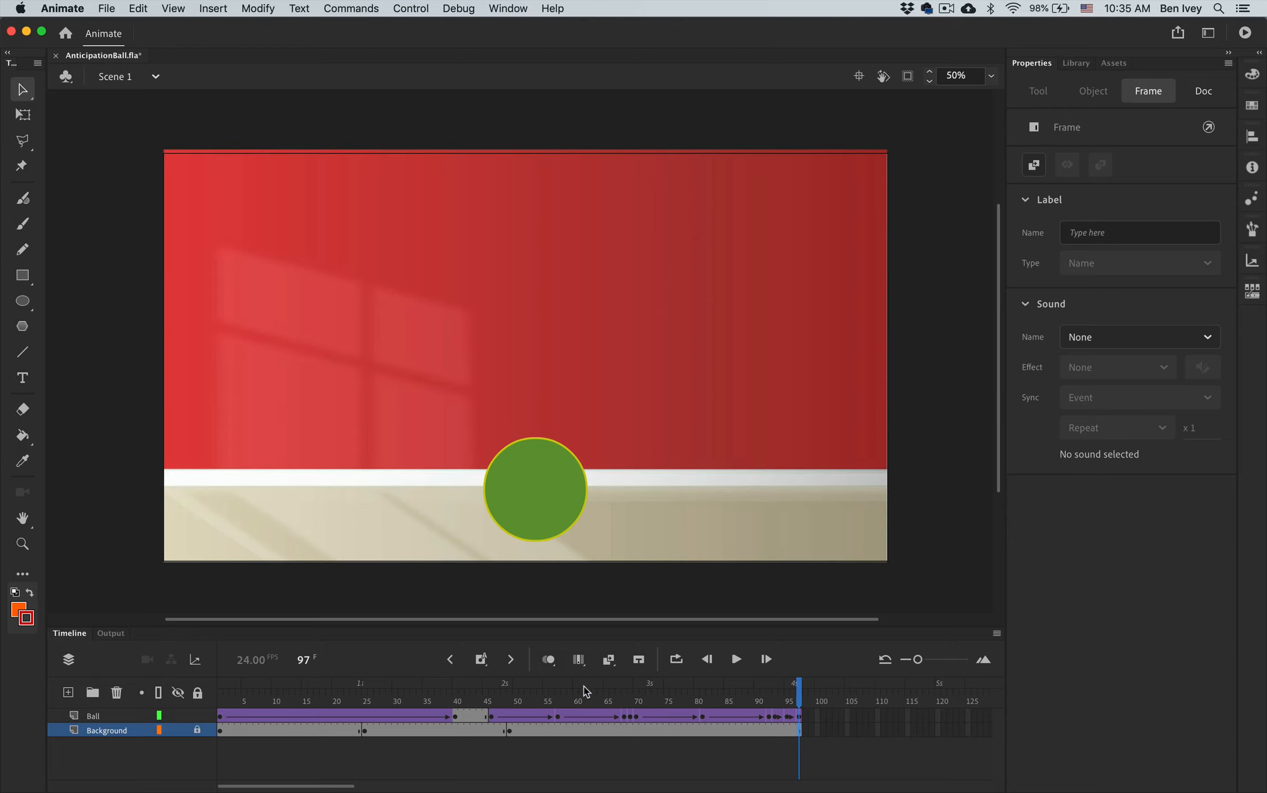
pyautogui.press('Return')
# Lower the ball at the frame 81 keyframe straight down to about Y 502.5 for a smaller second bounce.
pyautogui.moveTo(560, 698); pyautogui.dragTo(703, 715)
pyautogui.click(703, 715)
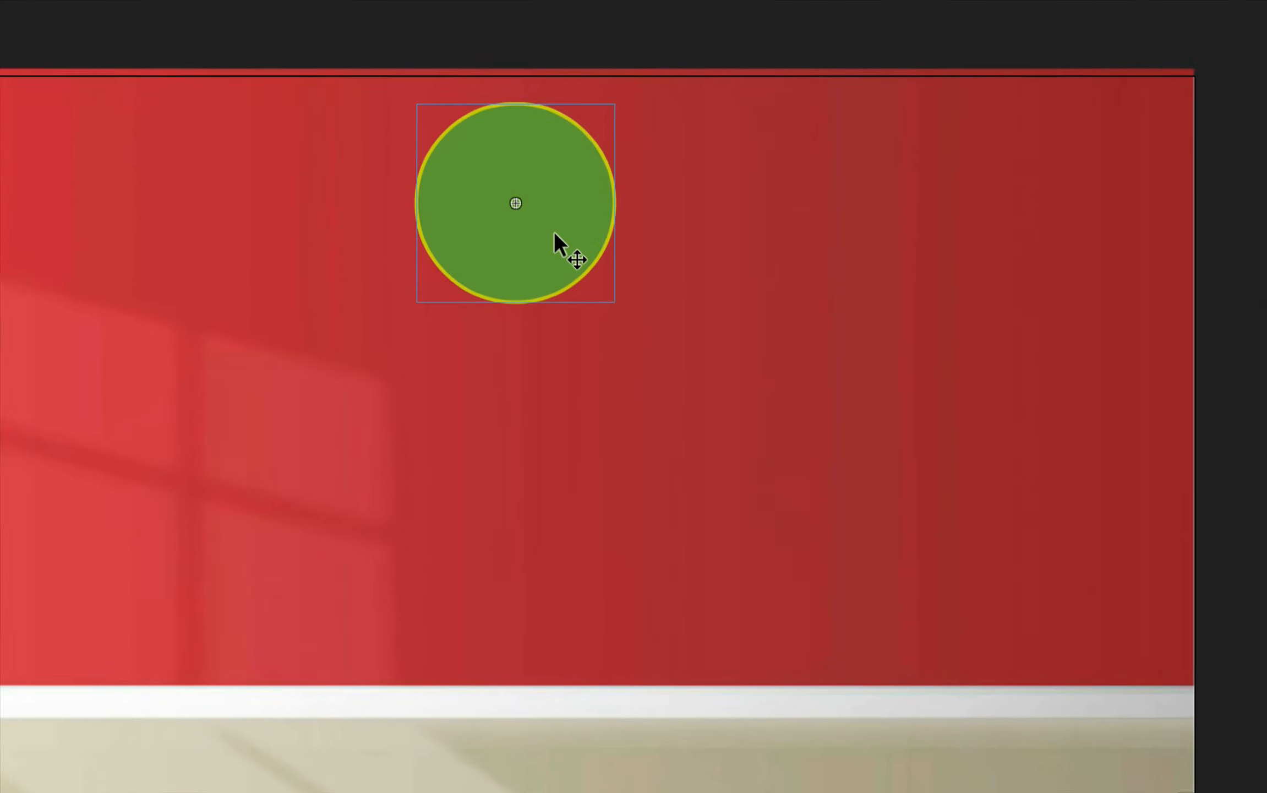
pyautogui.moveTo(576, 241); pyautogui.dragTo(587, 485)
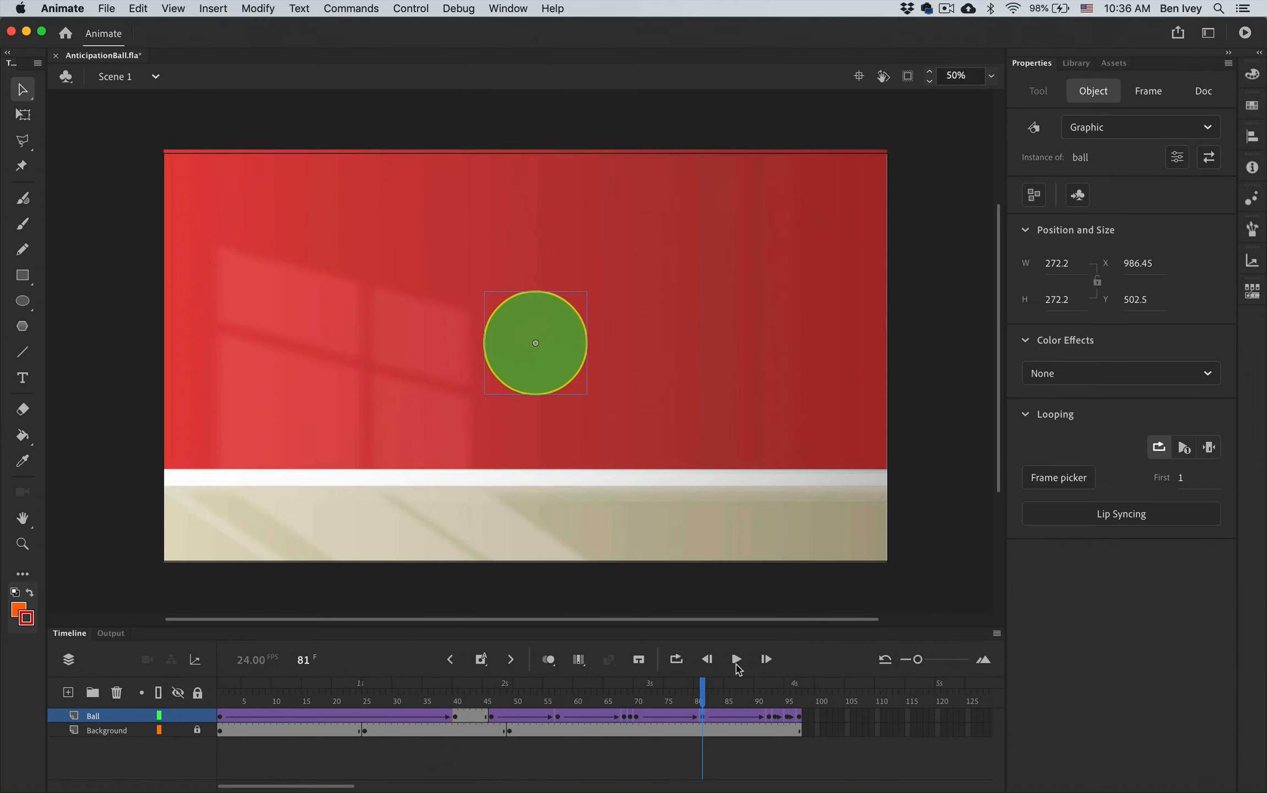
pyautogui.moveTo(700, 684)
pyautogui.mouseDown()
pyautogui.moveTo(628, 688)
pyautogui.moveTo(703, 691)
pyautogui.mouseUp()
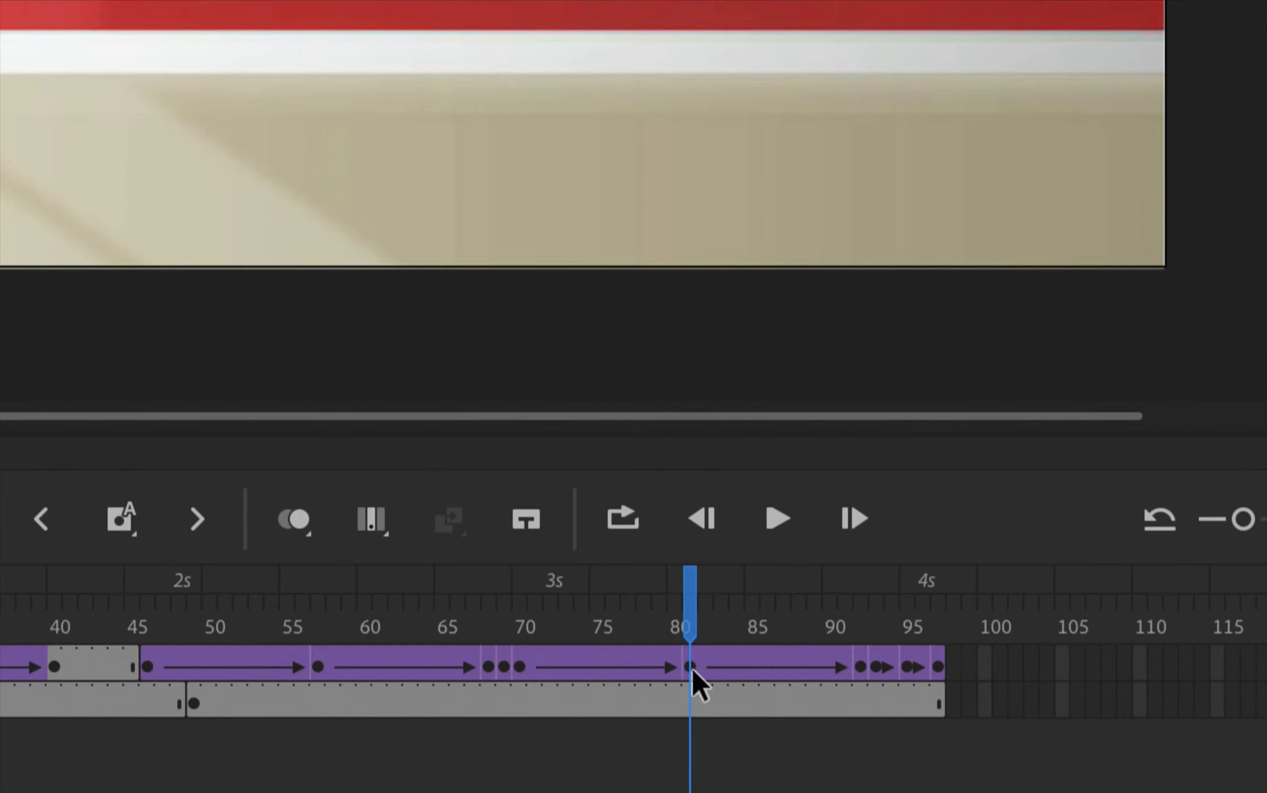
# Remove frames 74 to 76 from the Ball layer's rising tween before the second bounce's peak.
pyautogui.click(589, 665)
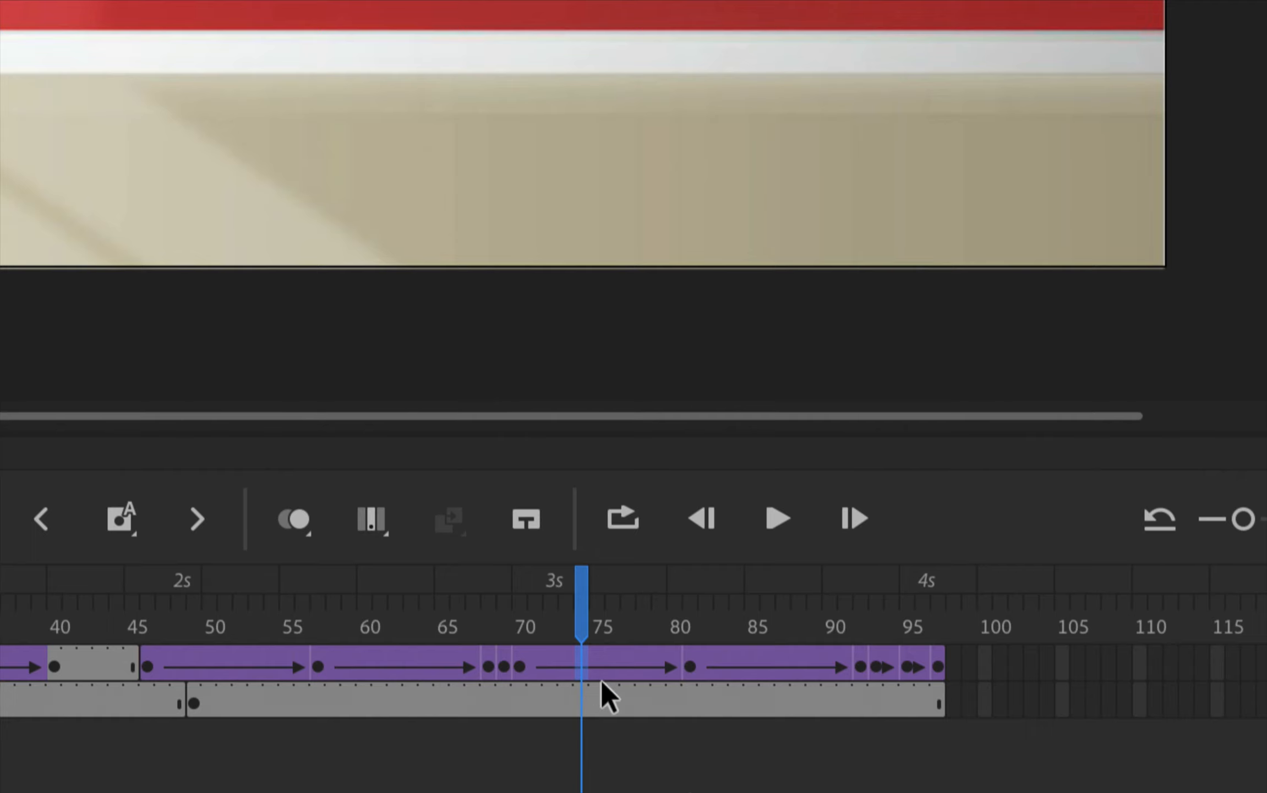
pyautogui.moveTo(594, 682); pyautogui.dragTo(596, 678)
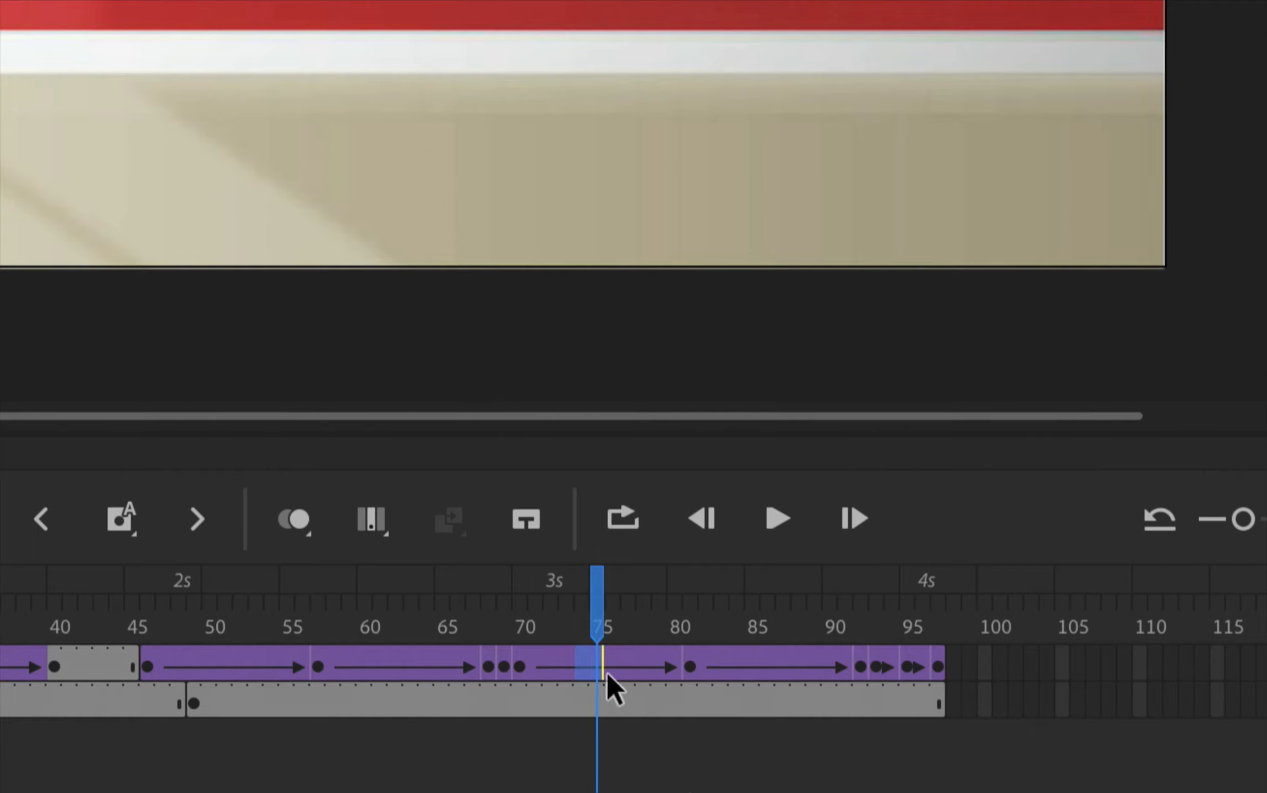
pyautogui.keyDown('shift'); pyautogui.click(610, 677); pyautogui.keyUp('shift')
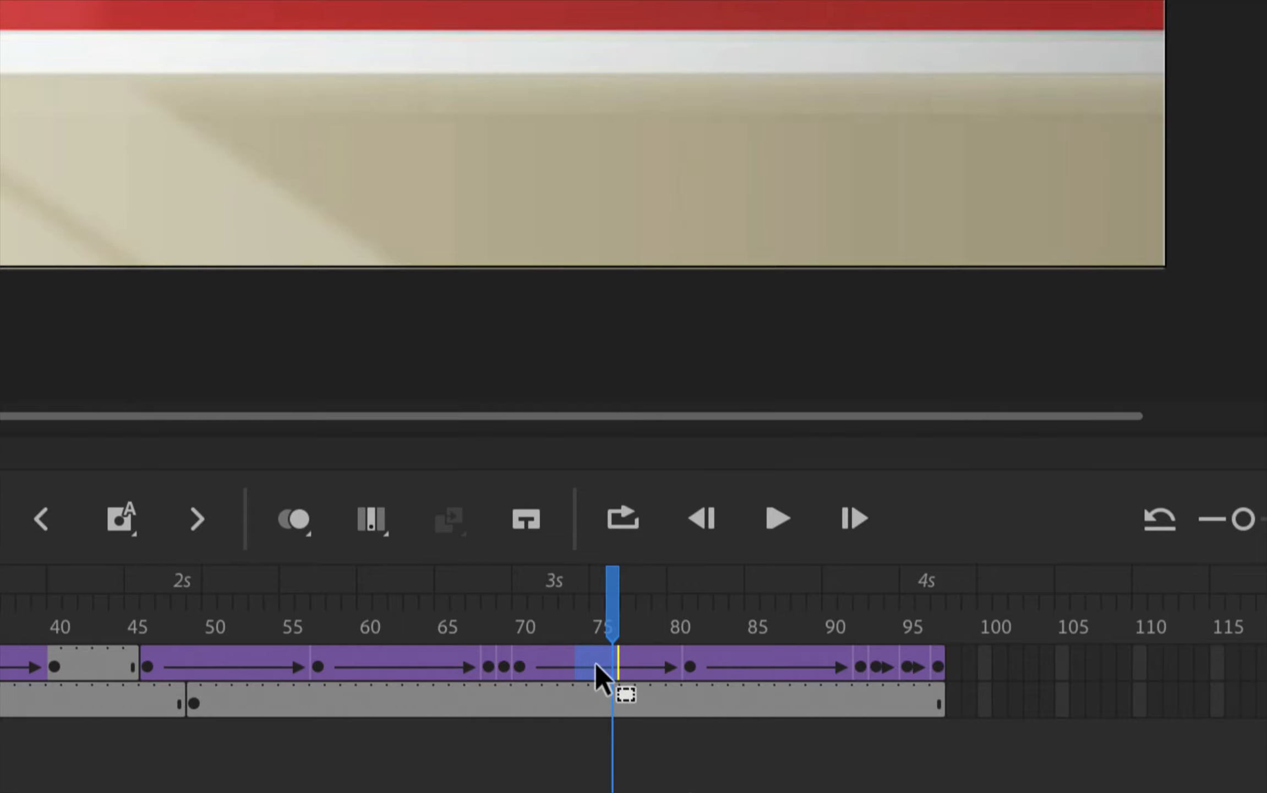
pyautogui.rightClick(595, 661)
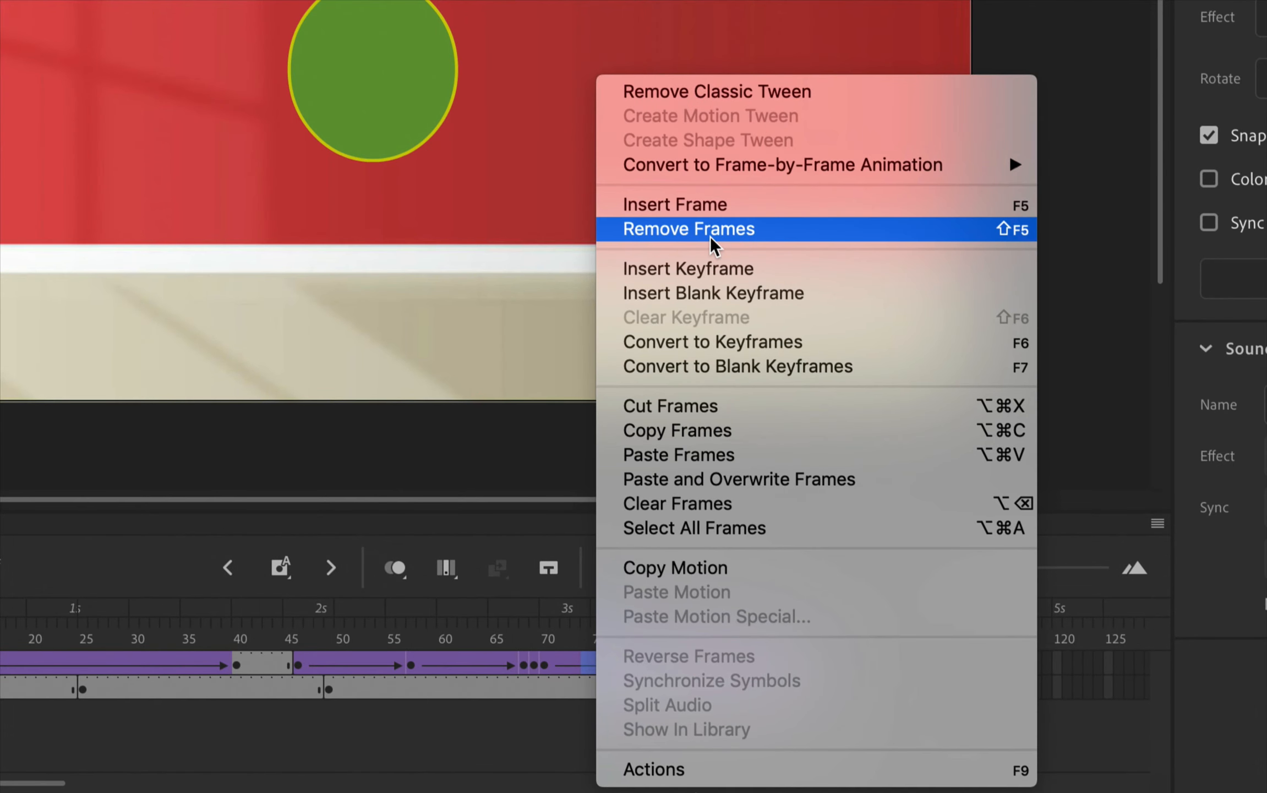
pyautogui.click(1012, 242)
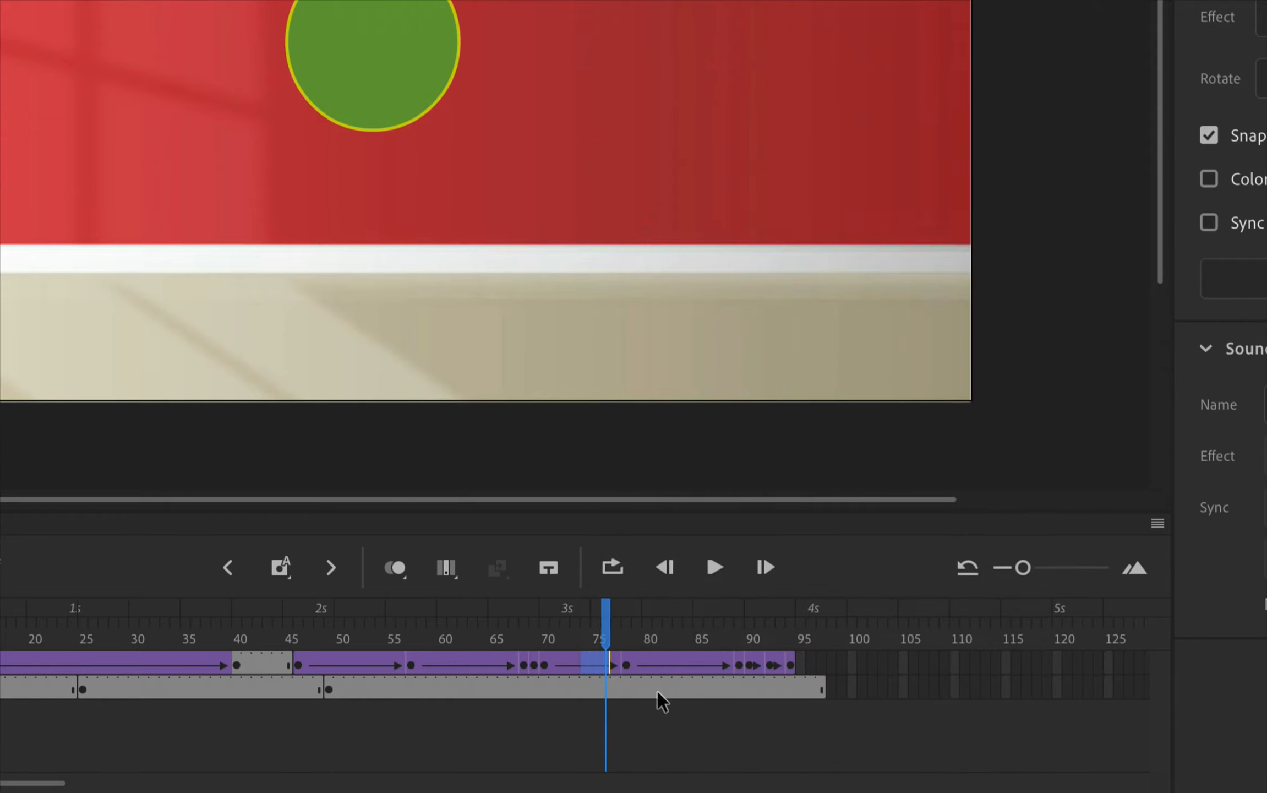
# Remove three frames at frame 82 from the Ball layer's falling tween after the second peak, and play back the animation.
pyautogui.click(665, 667)
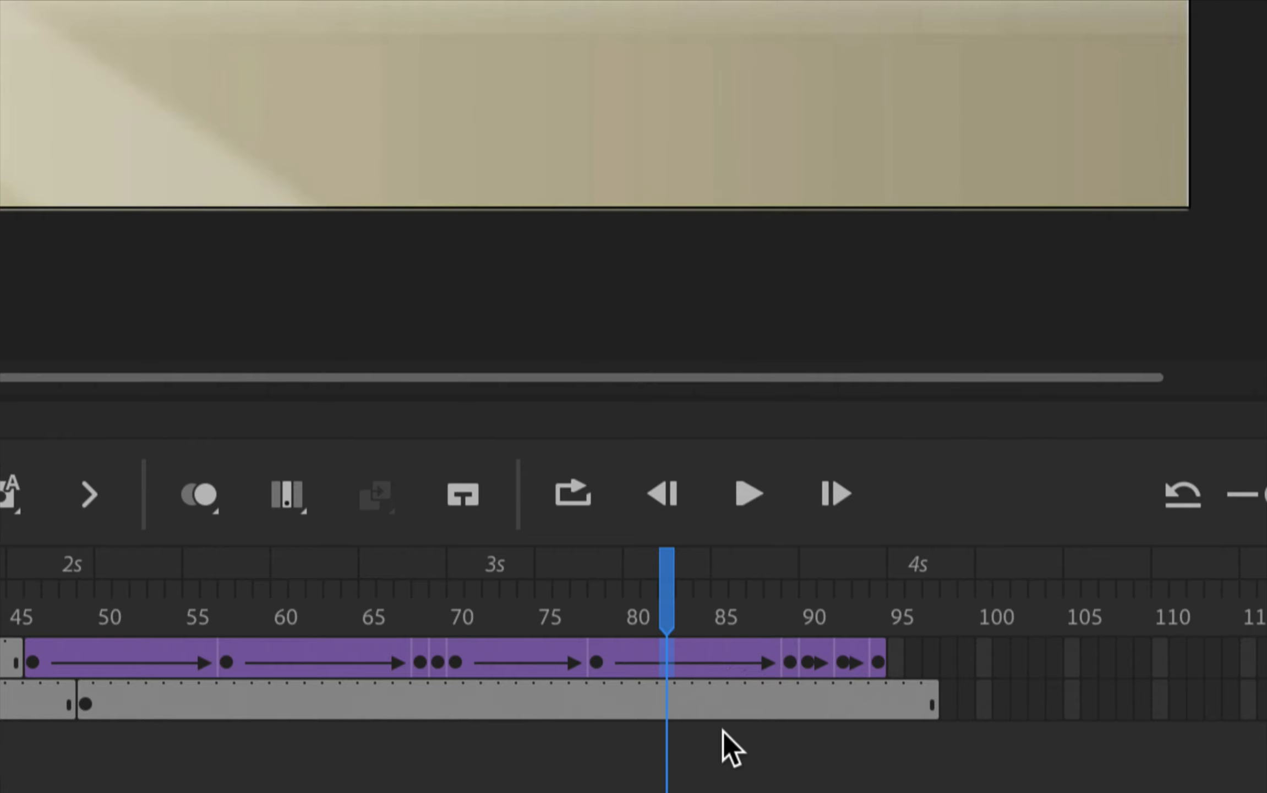
pyautogui.hotkey('shift', 'F5')
pyautogui.hotkey('shift', 'F5')
pyautogui.hotkey('shift', 'F5')
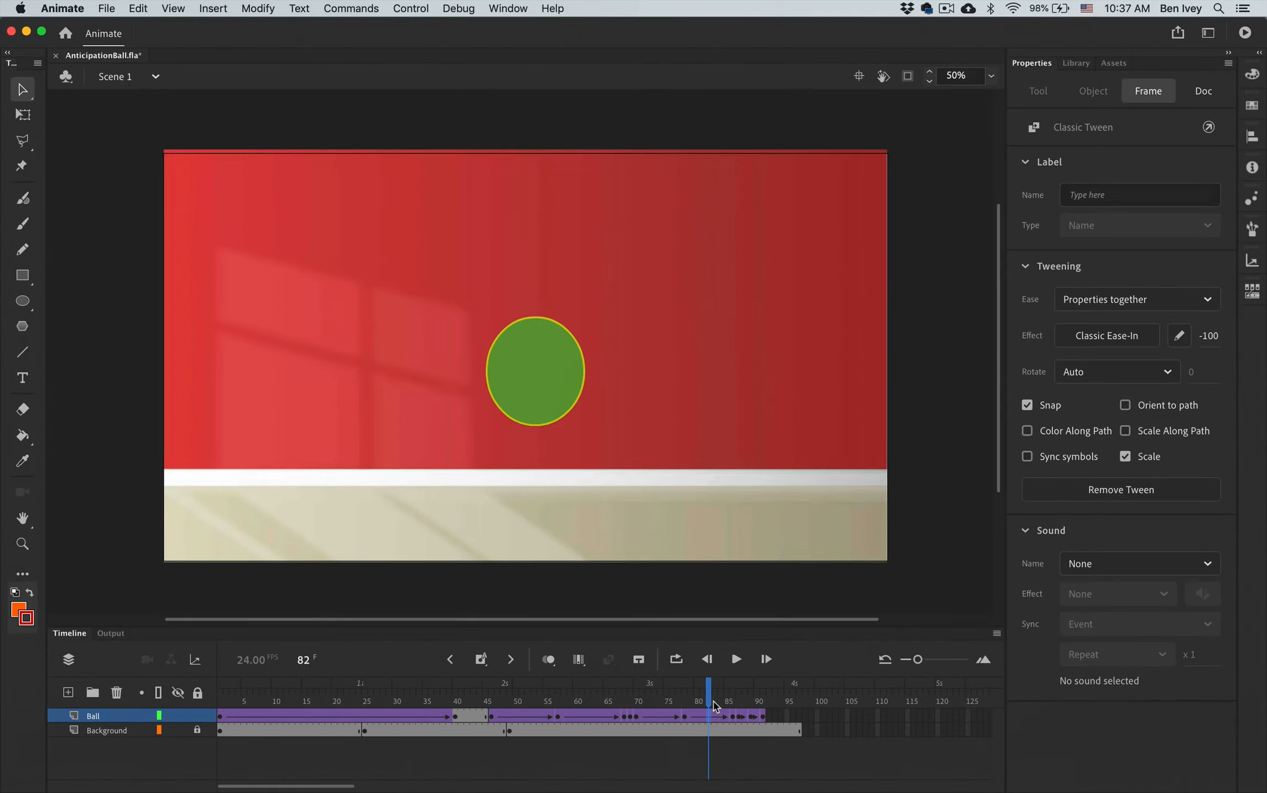
pyautogui.moveTo(714, 705); pyautogui.dragTo(576, 715)
pyautogui.press('Return')
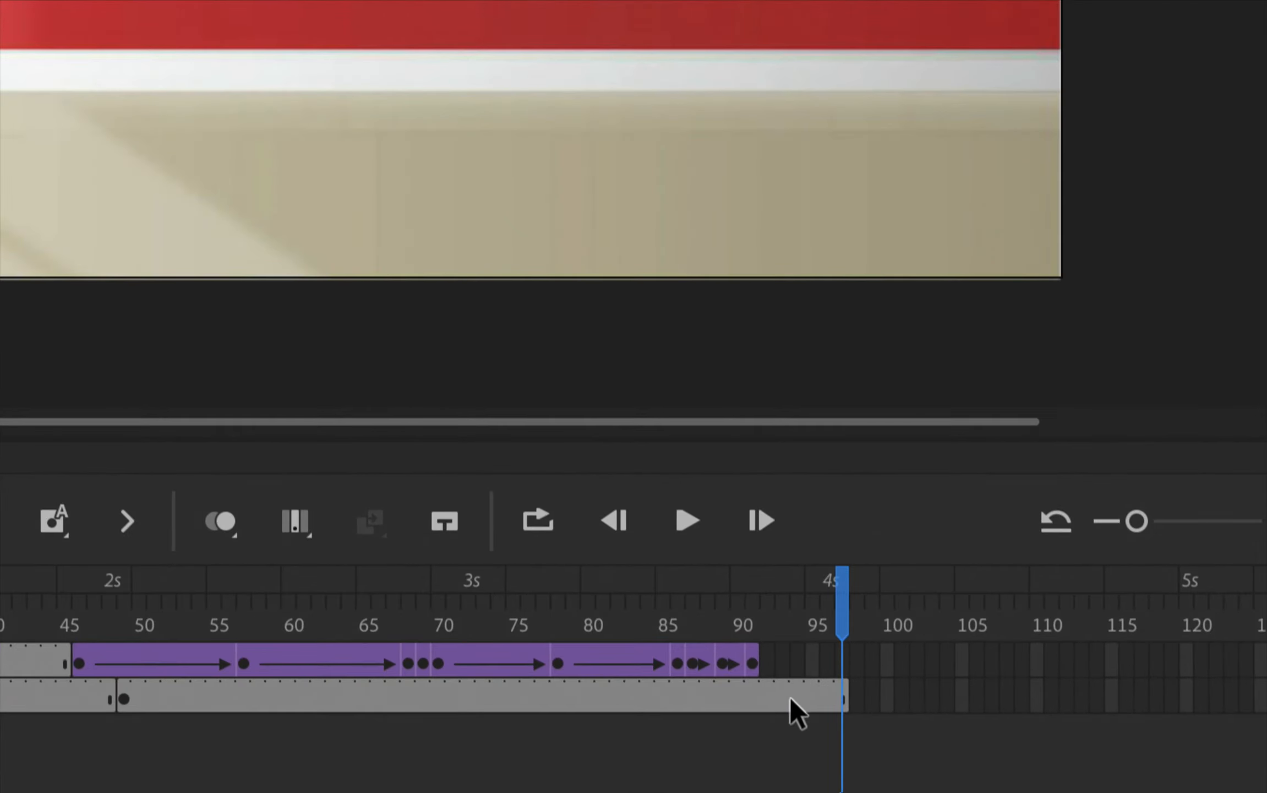
# Remove six frames from the Background layer at frame 89 so it ends at frame 91.
pyautogui.click(723, 695)
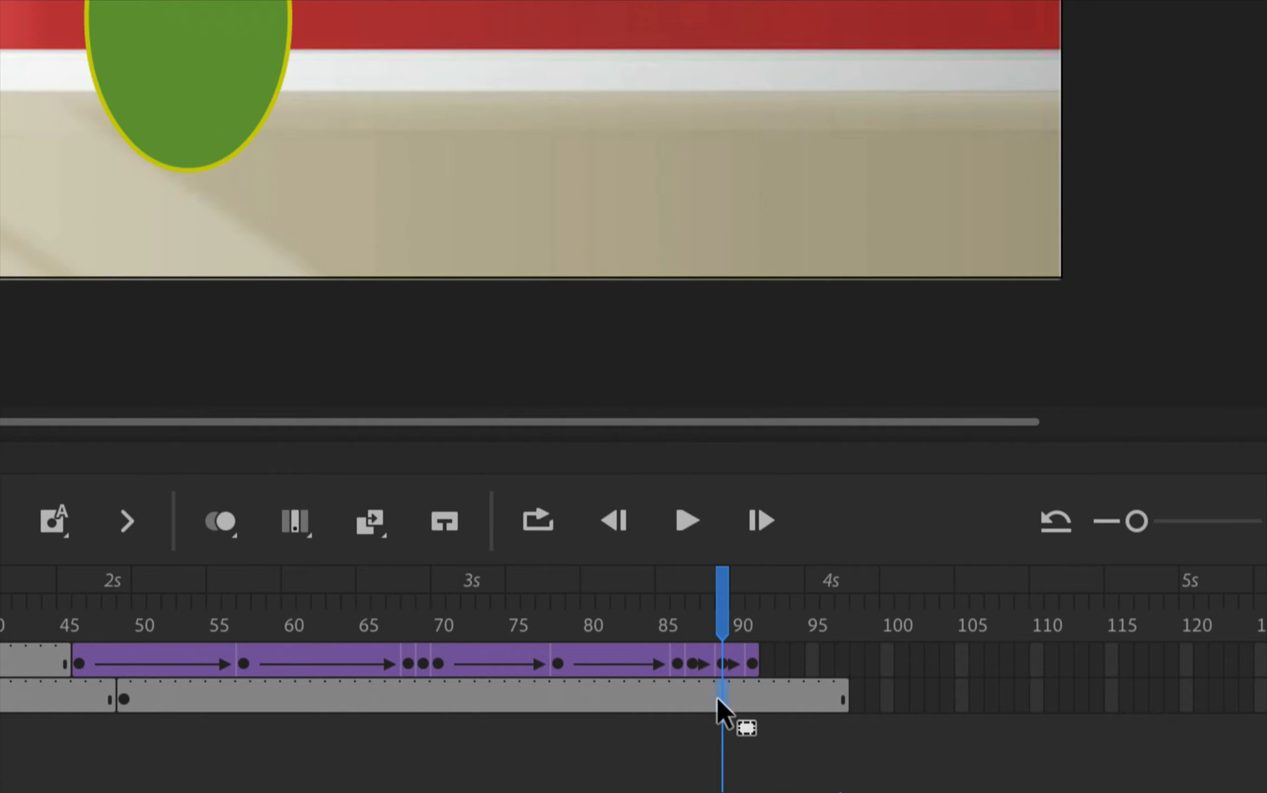
pyautogui.hotkey('shift', 'F5')
pyautogui.hotkey('shift', 'F5')
pyautogui.hotkey('shift', 'F5')
pyautogui.hotkey('shift', 'F5')
pyautogui.hotkey('shift', 'F5')
pyautogui.hotkey('shift', 'F5')
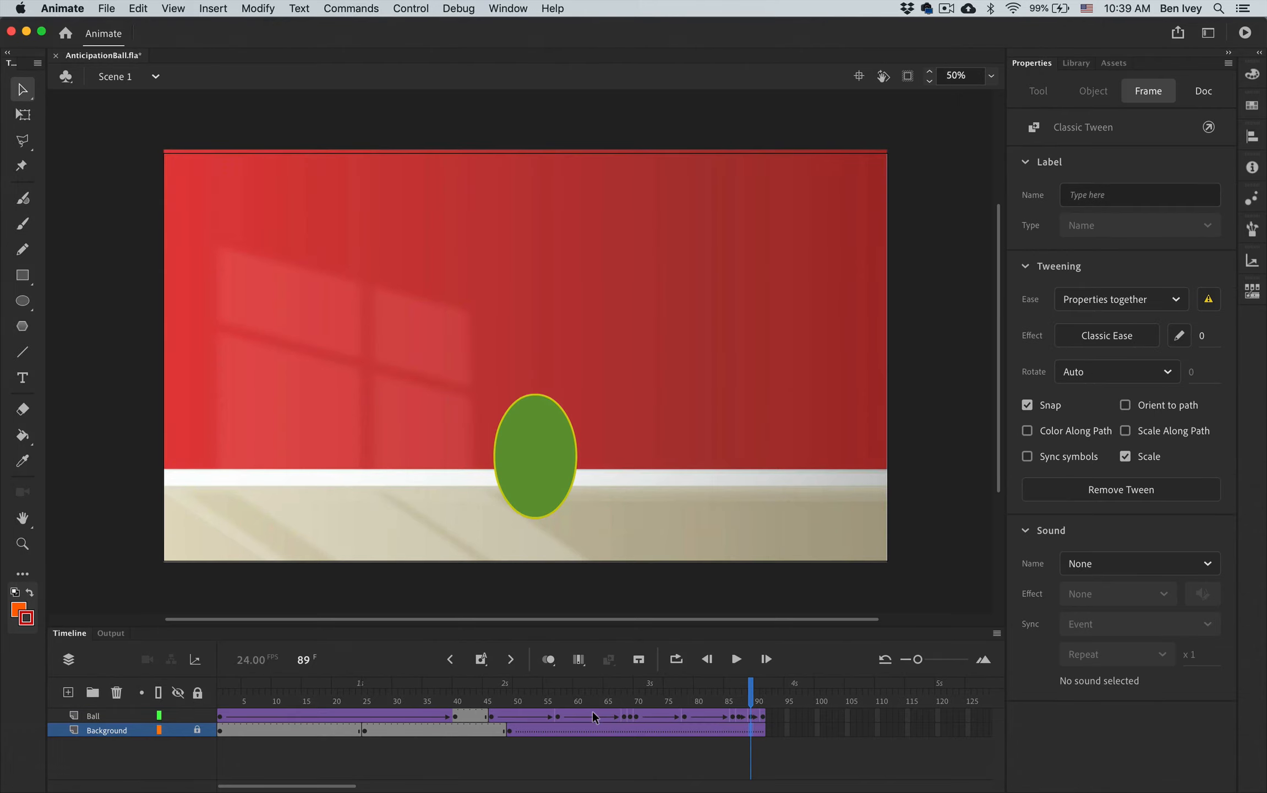
# Play back the animation and scale the ball at the frame 86 keyframe to 85% width and 115% height with Transform.
pyautogui.press('Return')
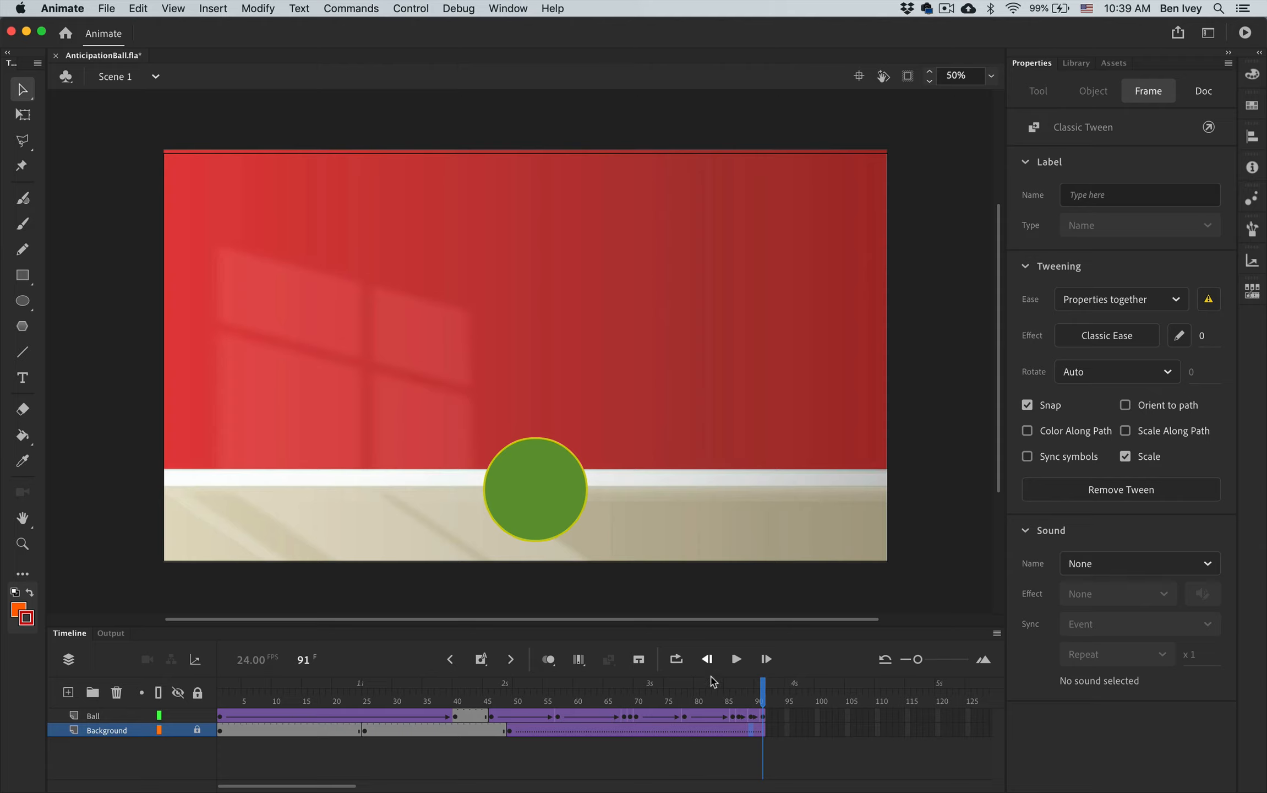
pyautogui.moveTo(698, 702); pyautogui.dragTo(732, 701)
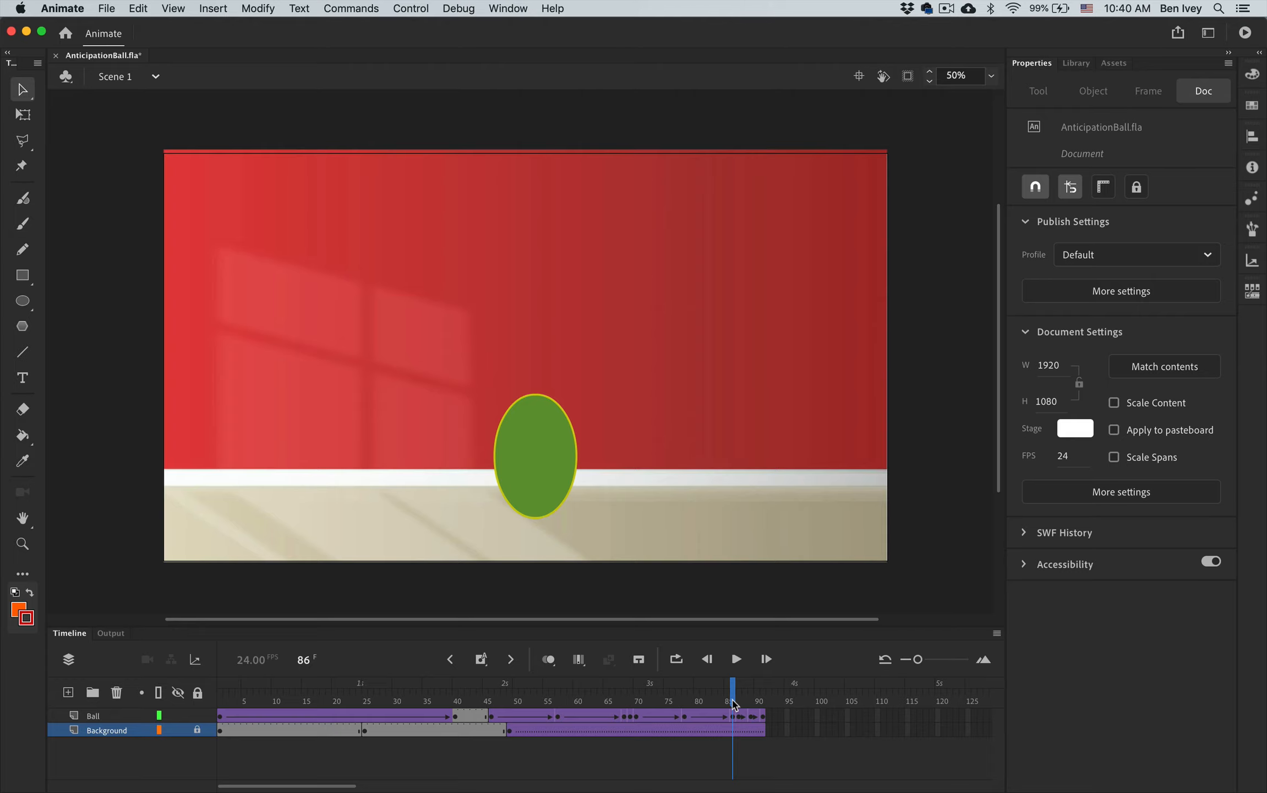
pyautogui.click(735, 717)
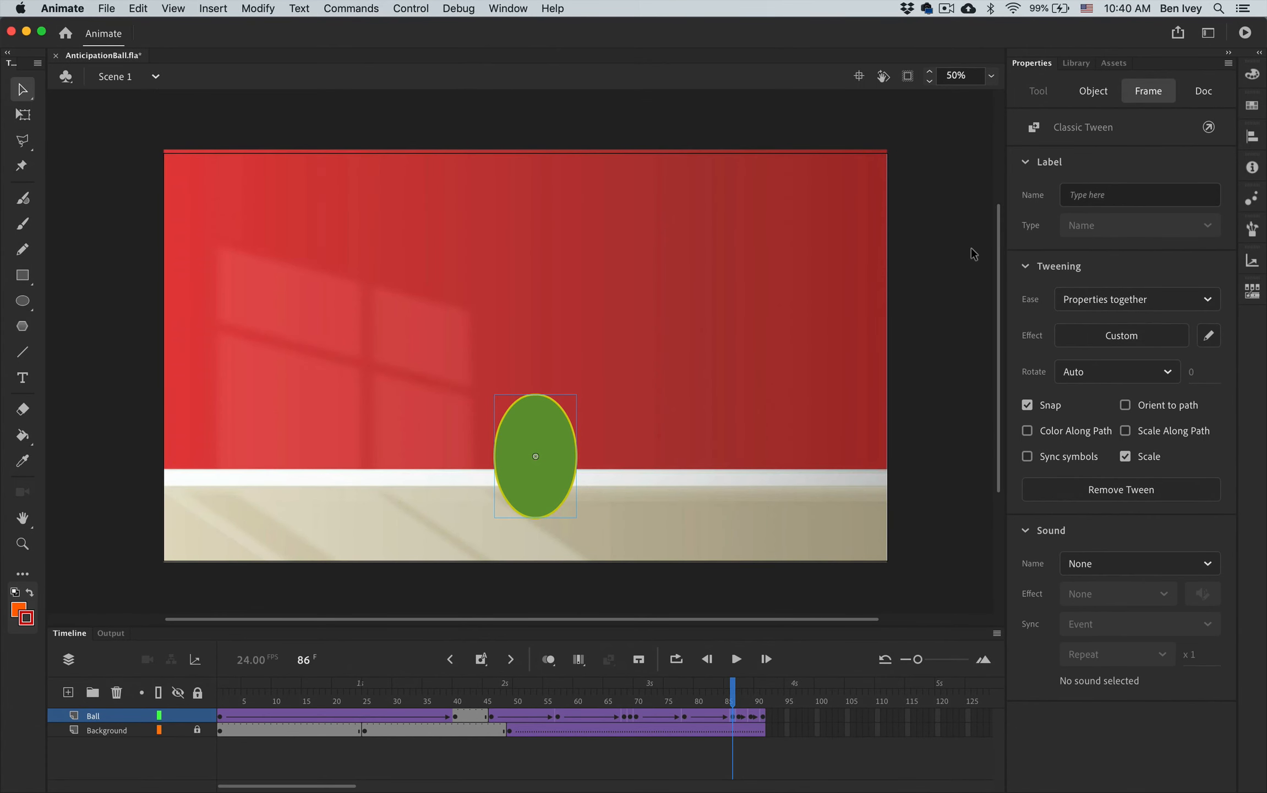
pyautogui.click(485, 7)
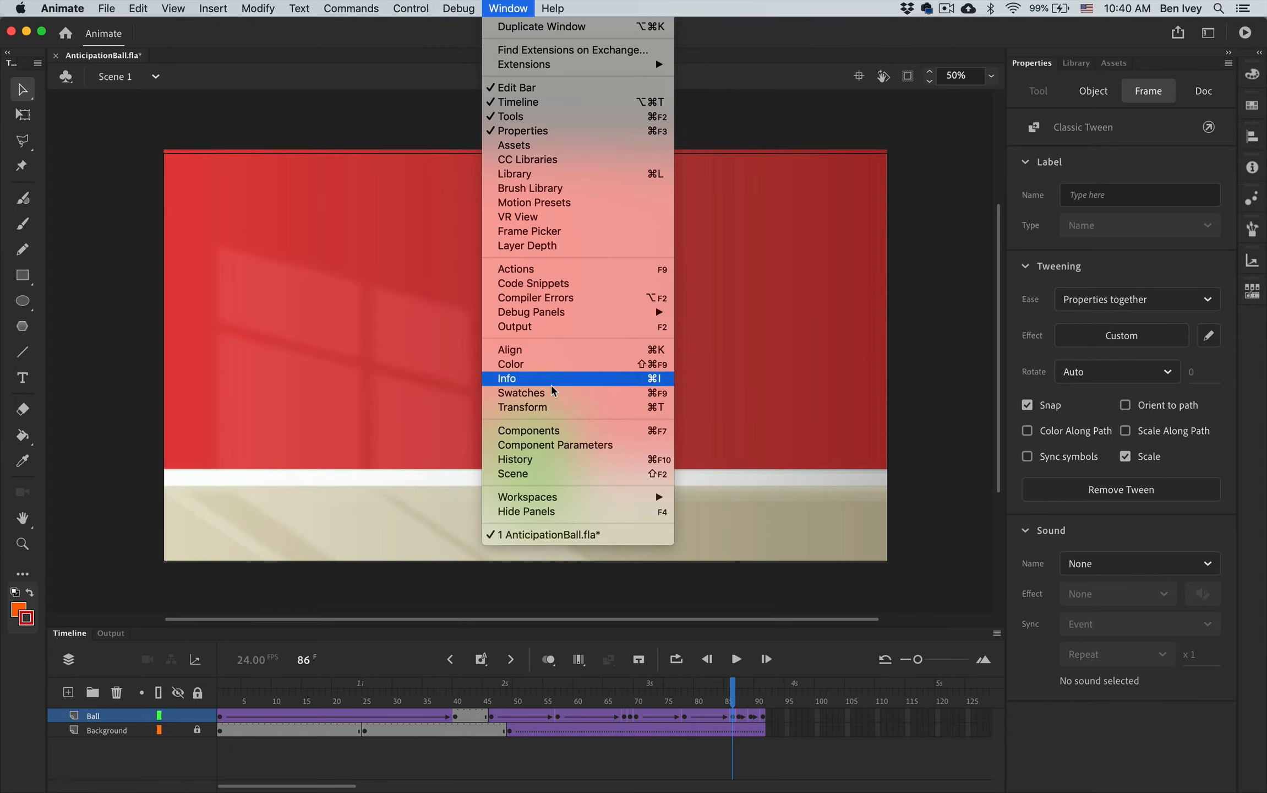
pyautogui.click(552, 410)
pyautogui.moveTo(262, 446); pyautogui.dragTo(700, 392)
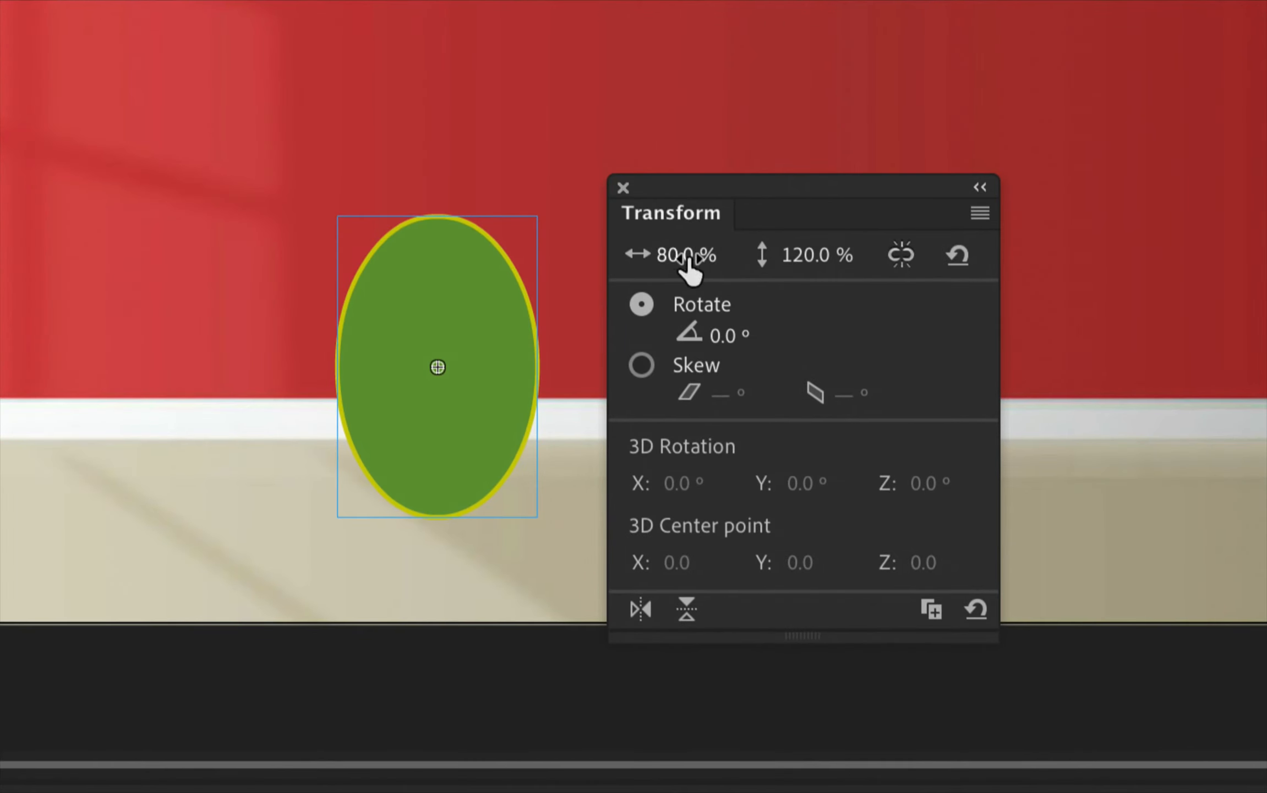
pyautogui.click(673, 264)
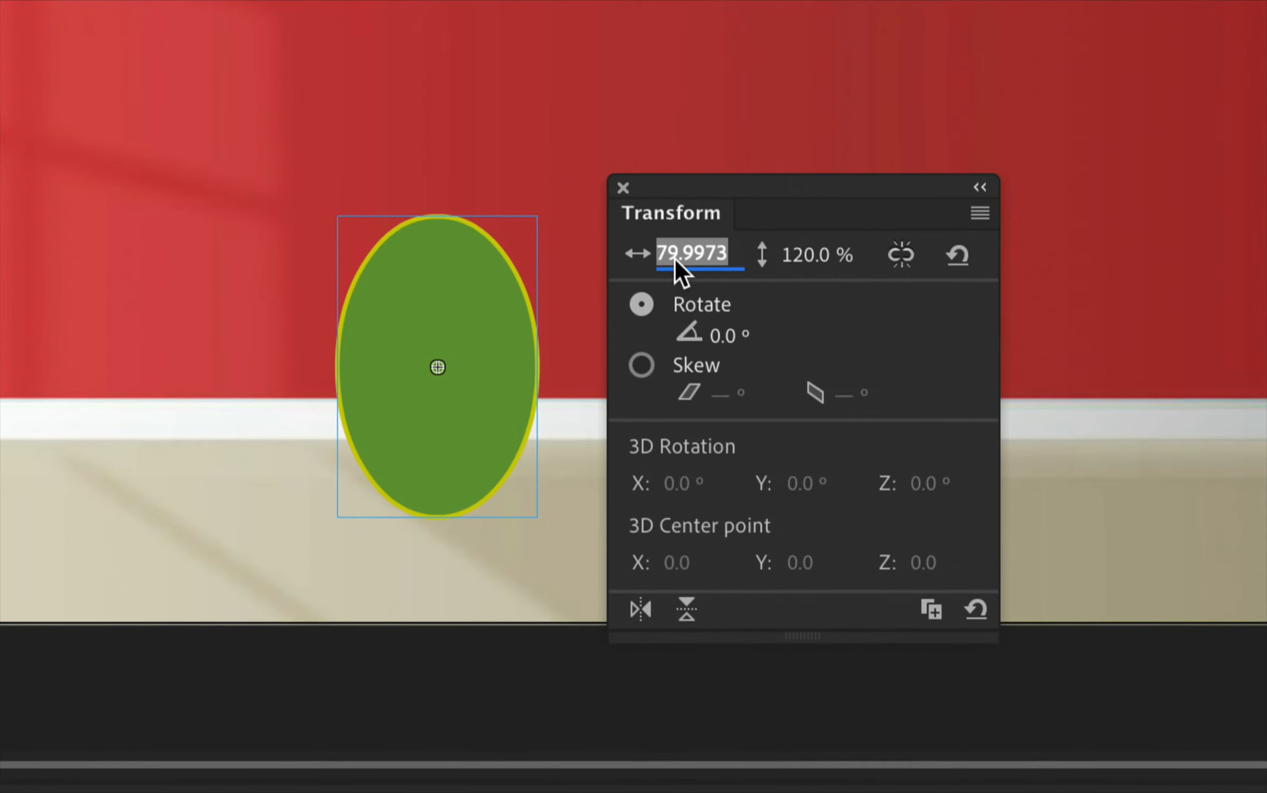
pyautogui.write('85')
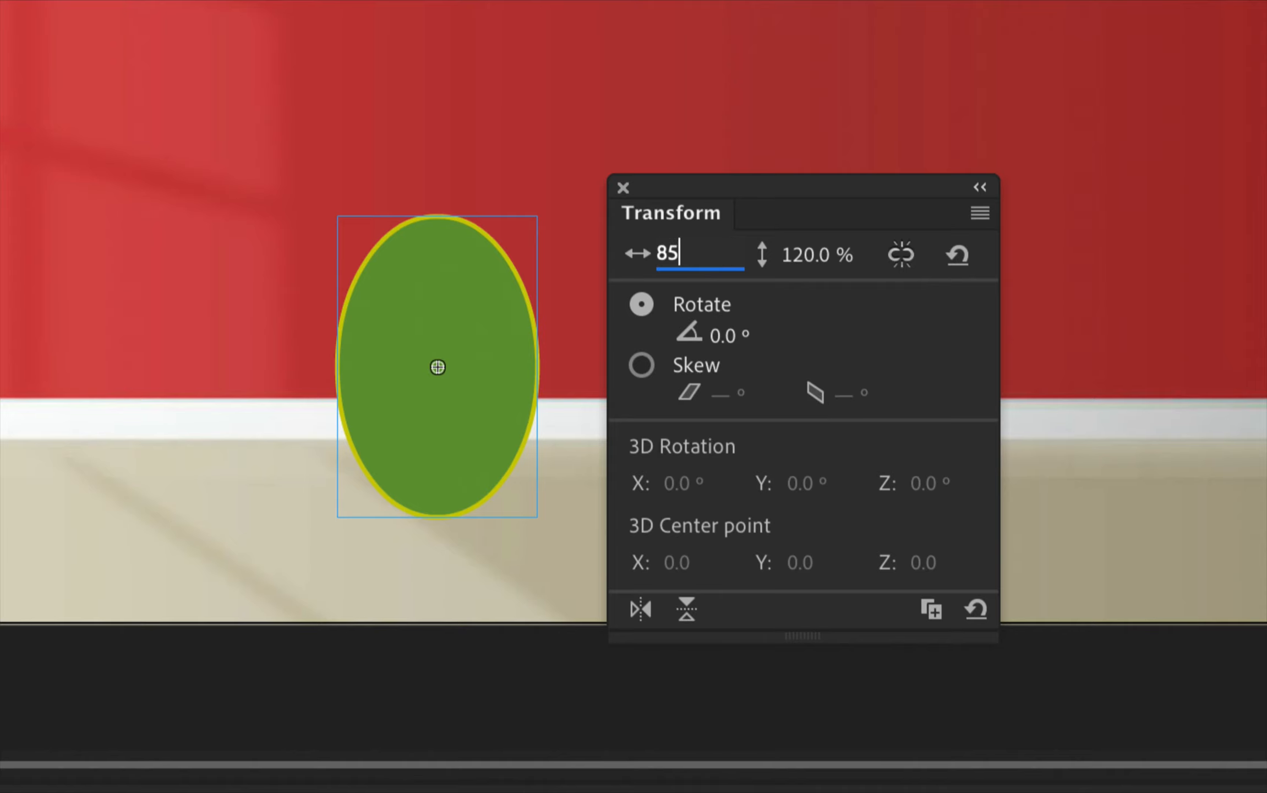
pyautogui.press('Tab')
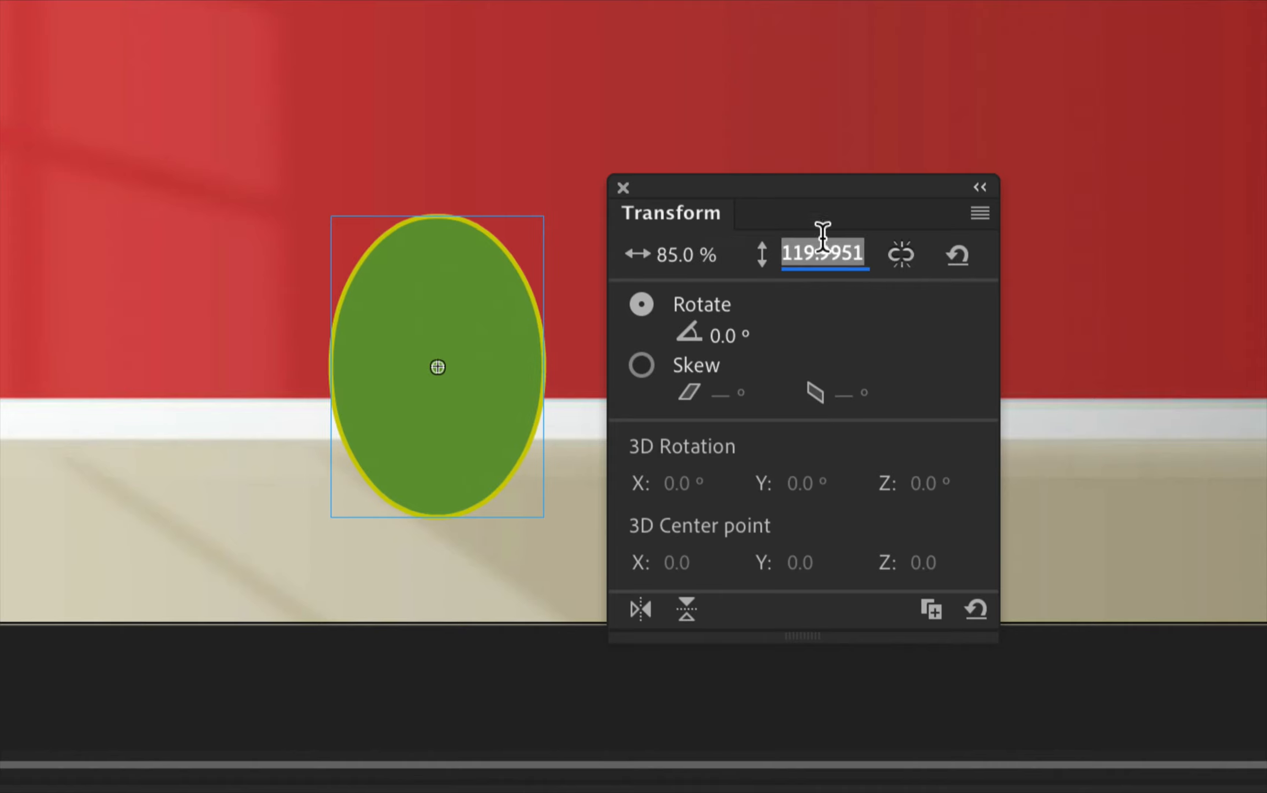
pyautogui.write('115')
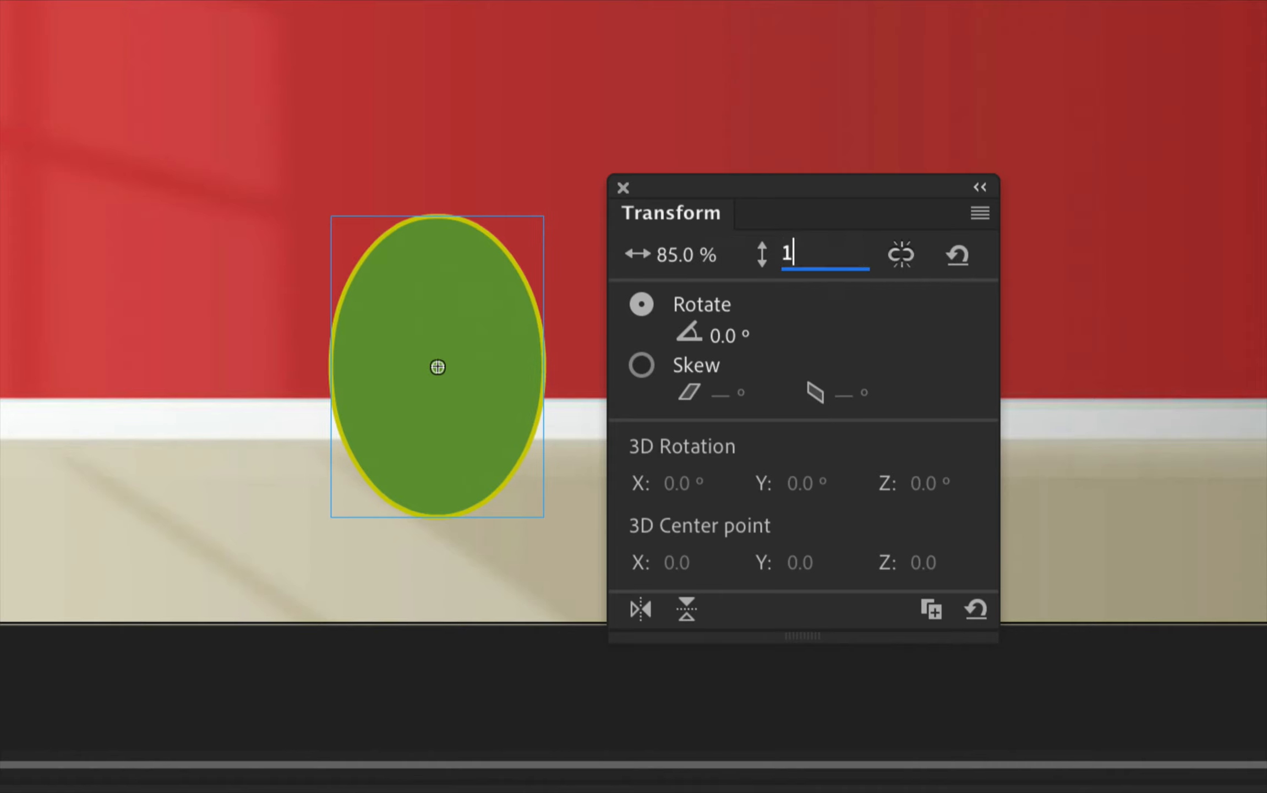
pyautogui.press('Return')
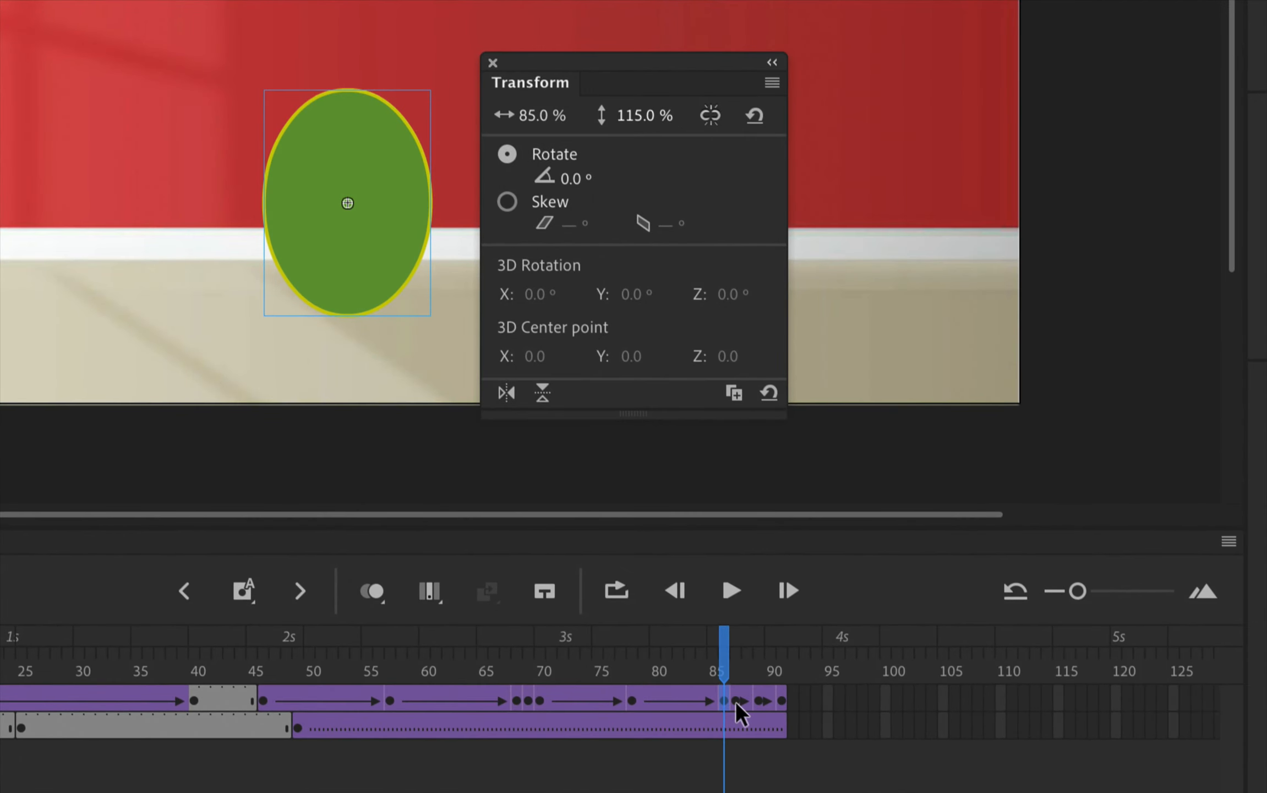
# Scale the ball at the frame 87 squash keyframe to 115% width and 85% height.
pyautogui.click(737, 702)
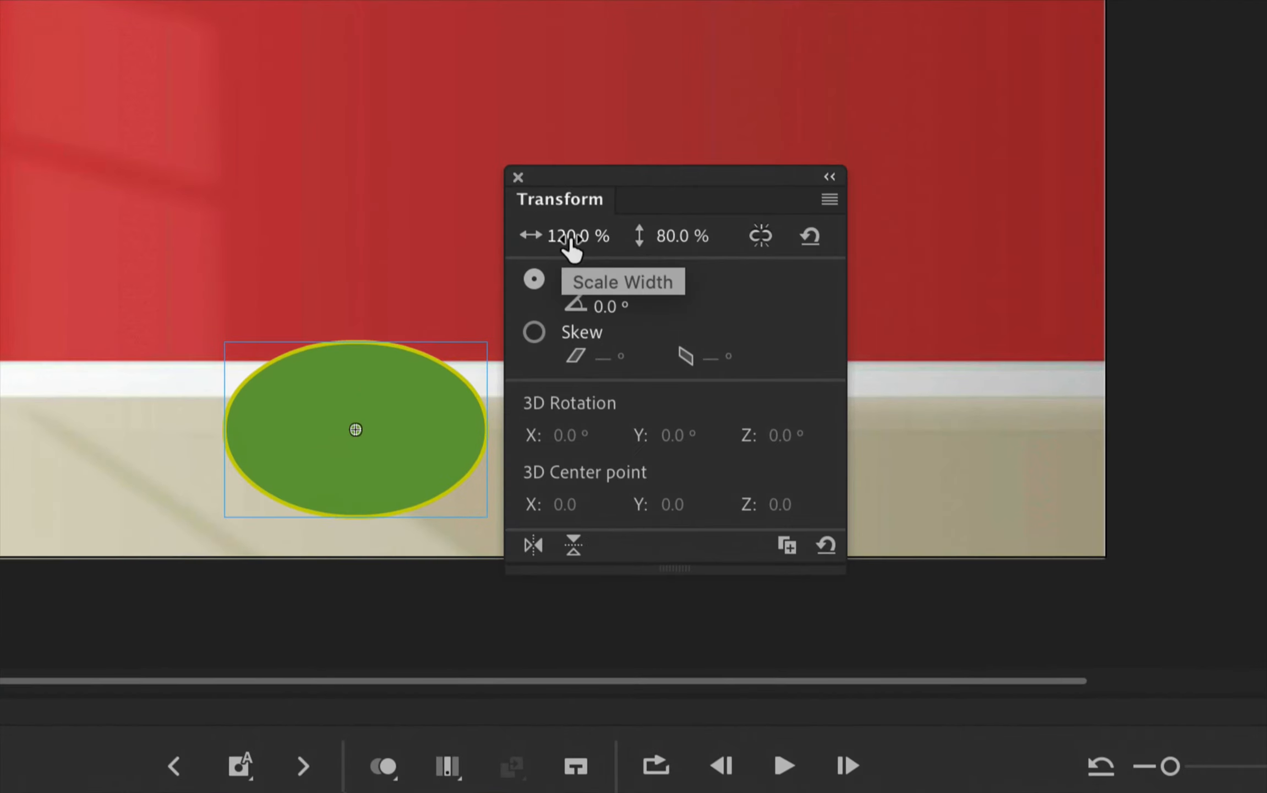
pyautogui.click(568, 237)
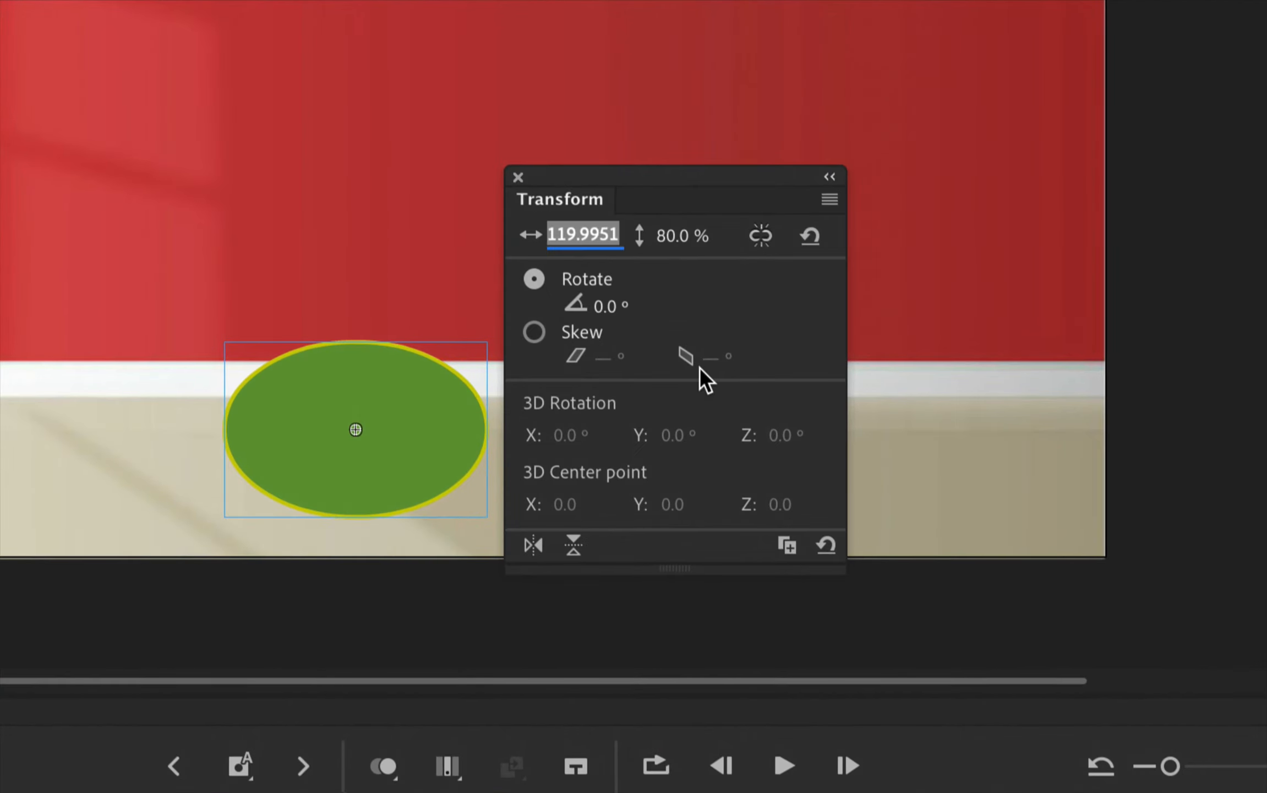
pyautogui.write('115')
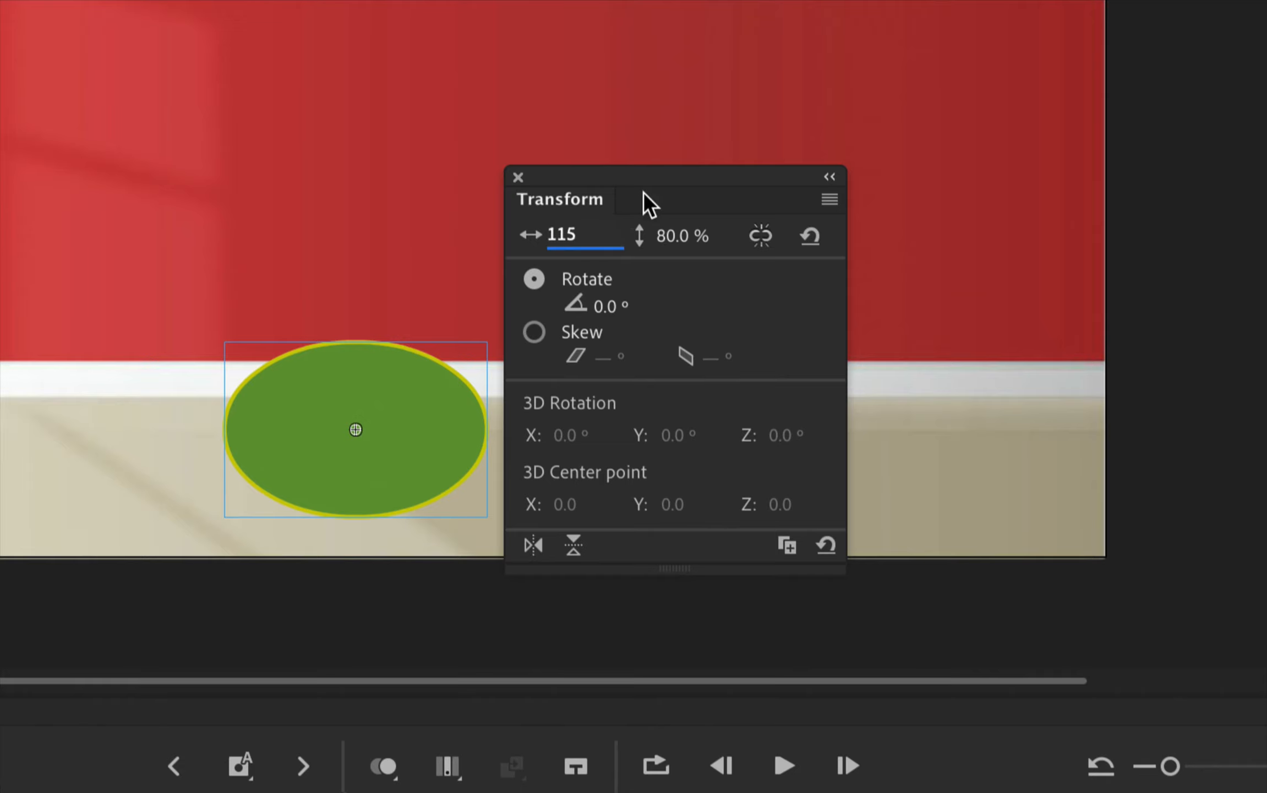
pyautogui.click(666, 234)
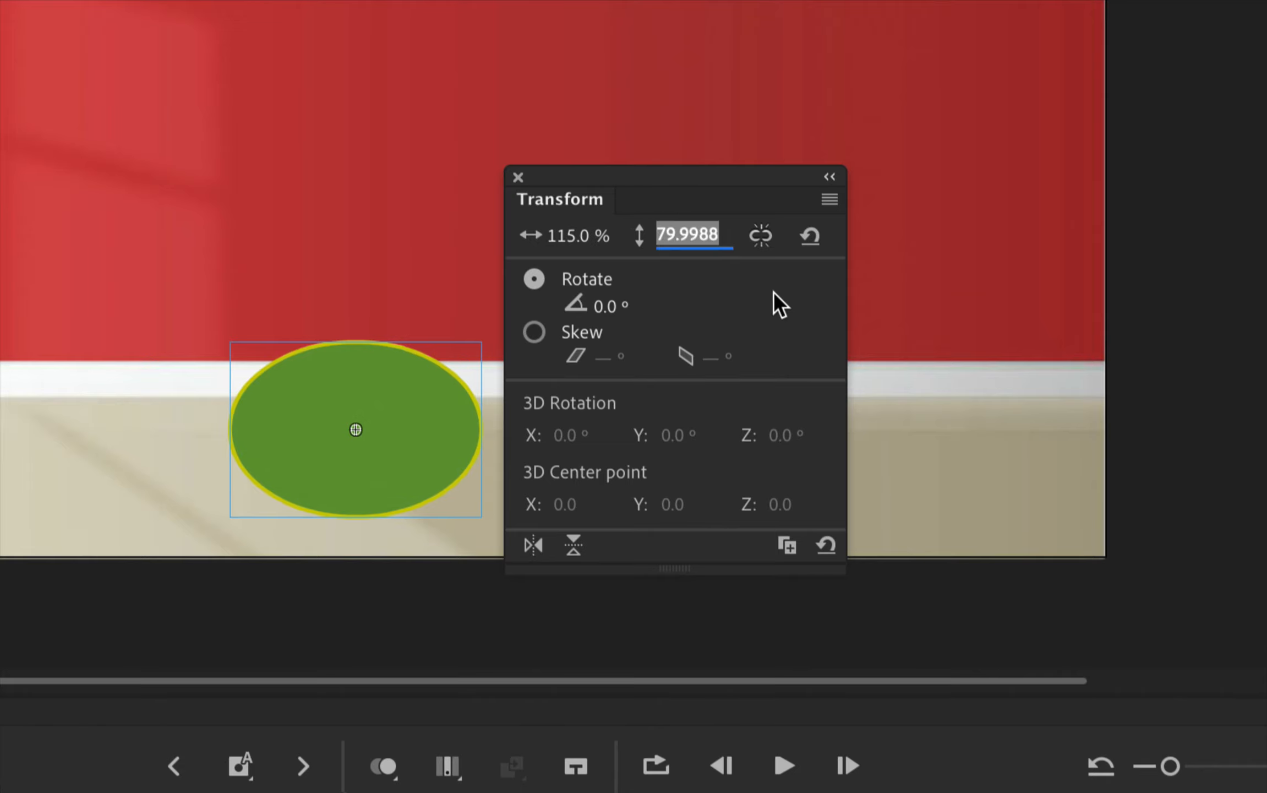
pyautogui.write('58')
pyautogui.press('BackSpace')
pyautogui.press('BackSpace')
pyautogui.write('85')
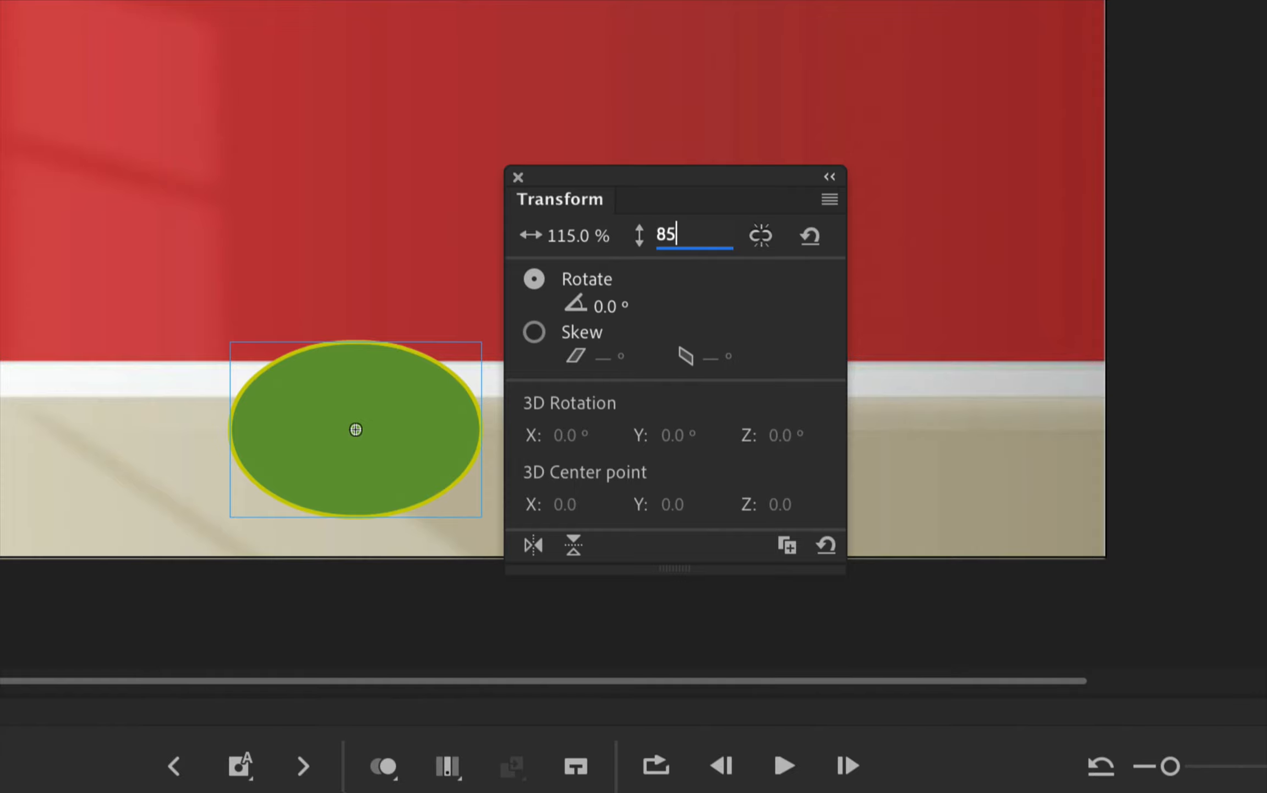
pyautogui.press('Return')
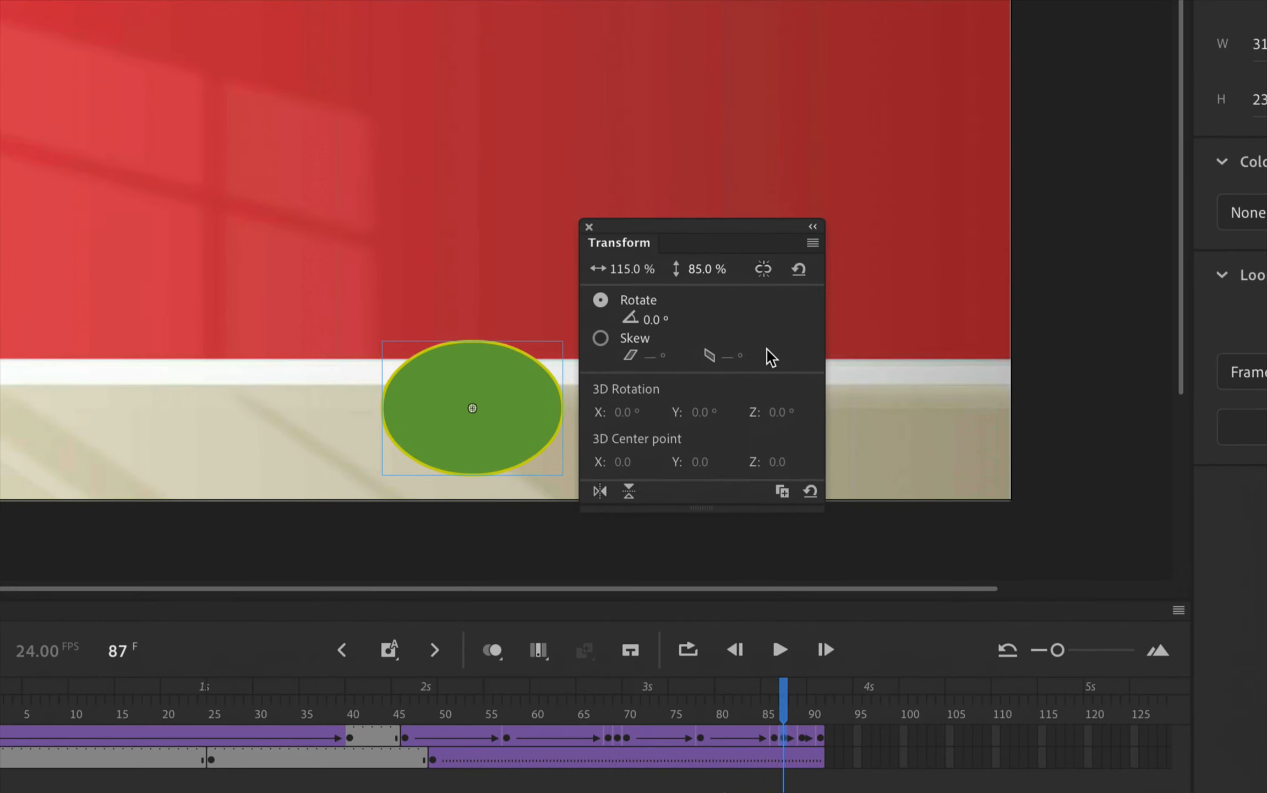
# Scale the ball at the frame 89 keyframe to 90% width and 110% height.
pyautogui.click(804, 733)
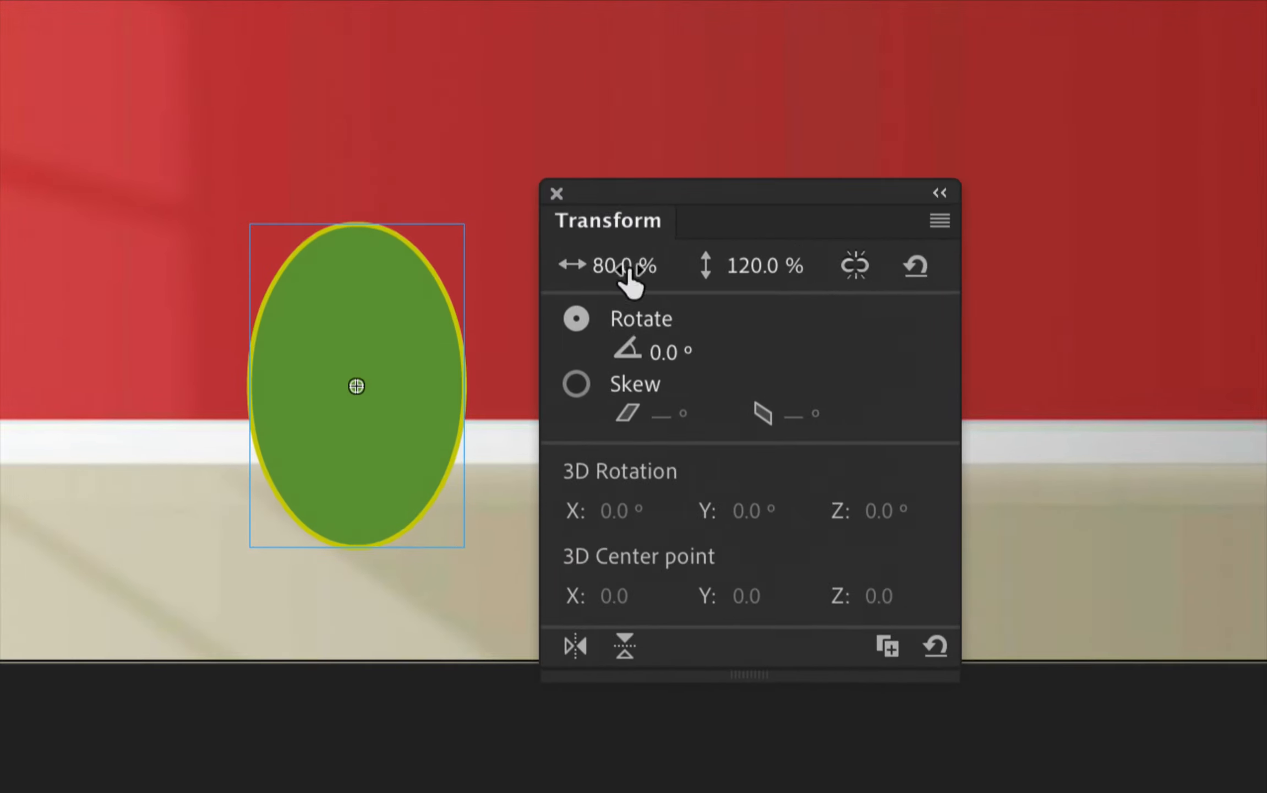
pyautogui.click(633, 275)
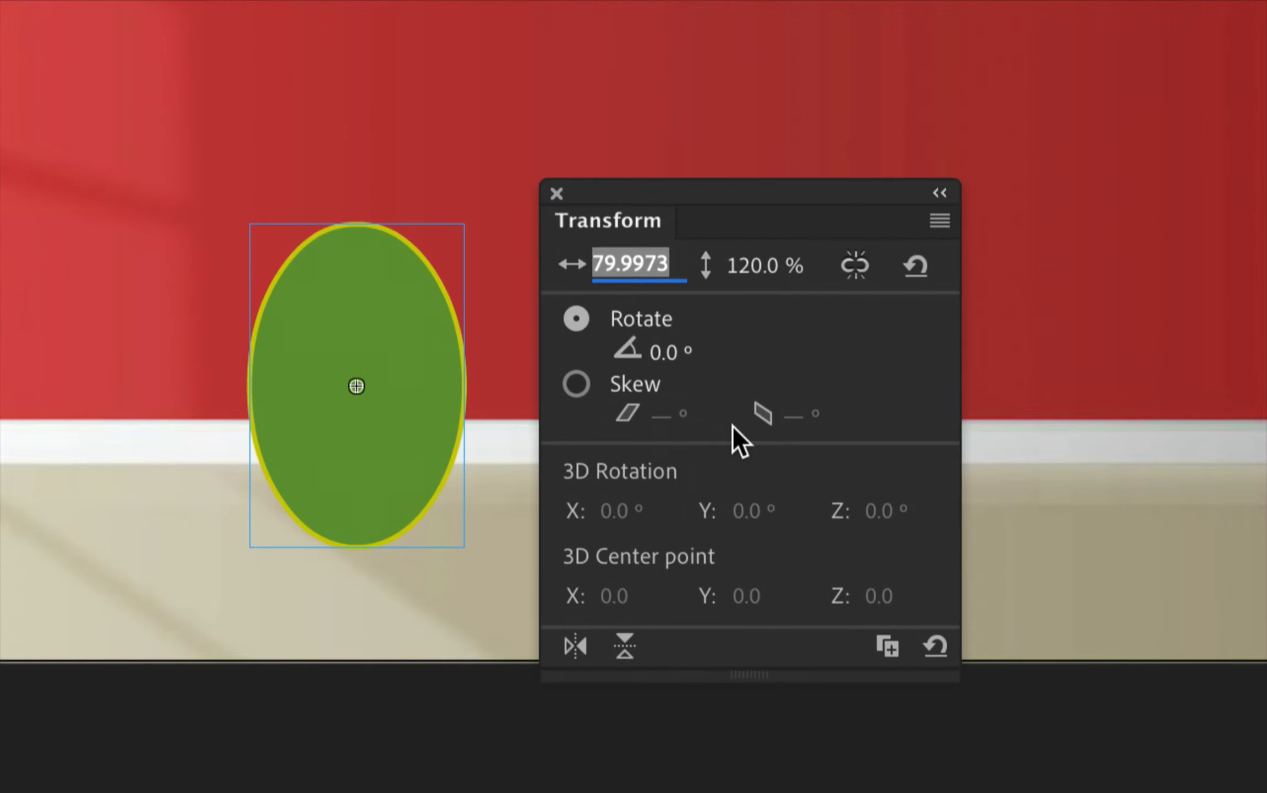
pyautogui.write('90')
pyautogui.press('Tab')
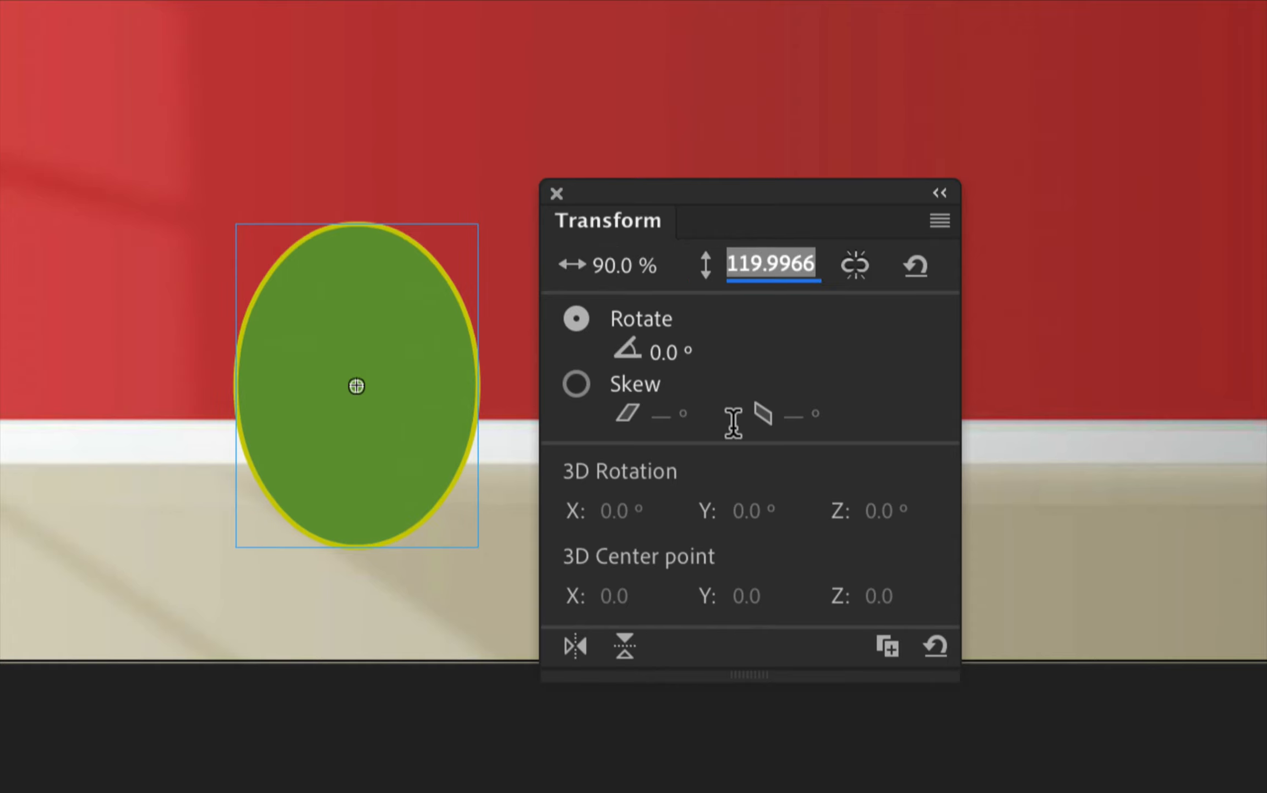
pyautogui.write('110')
pyautogui.press('Return')
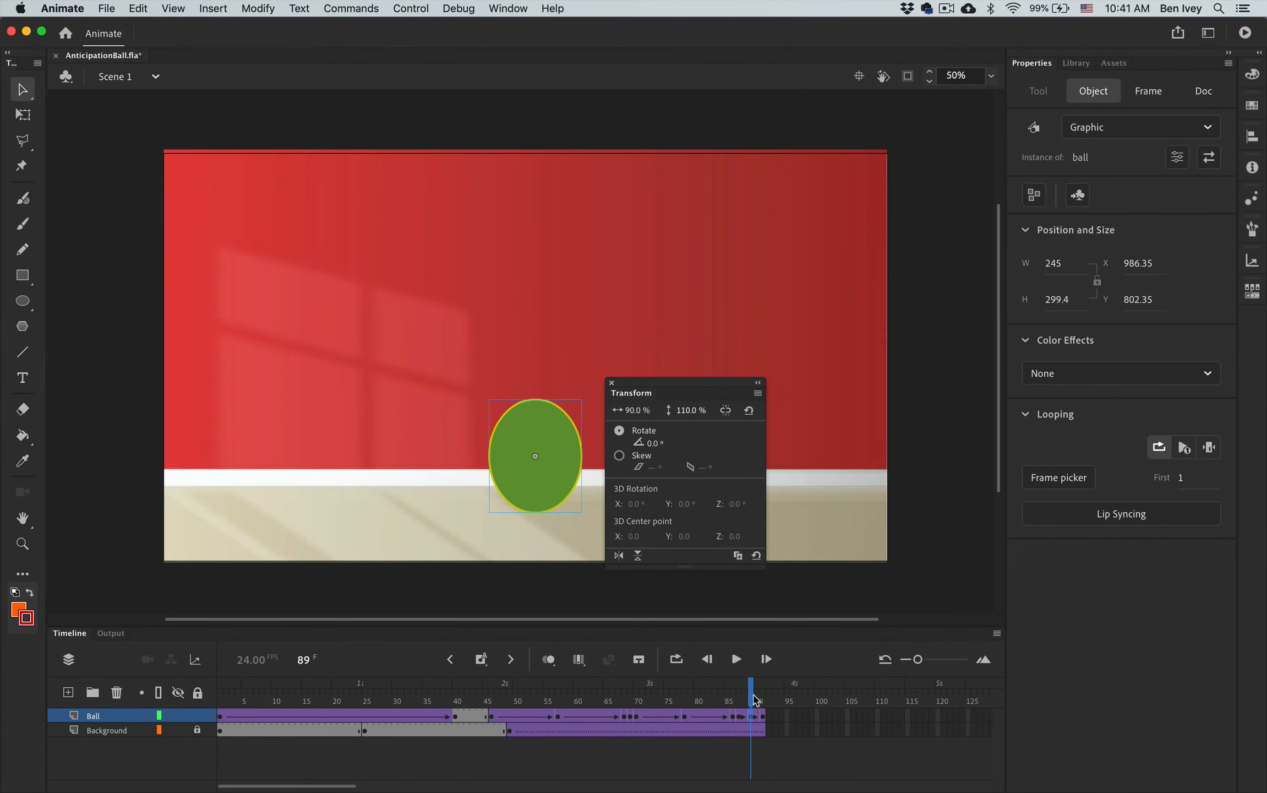
# Scrub to the last frame, test the movie, and close the preview and the Transform controls.
pyautogui.click(759, 698)
pyautogui.moveTo(755, 693)
pyautogui.mouseDown()
pyautogui.moveTo(766, 695)
pyautogui.moveTo(727, 699)
pyautogui.moveTo(763, 701)
pyautogui.mouseUp()
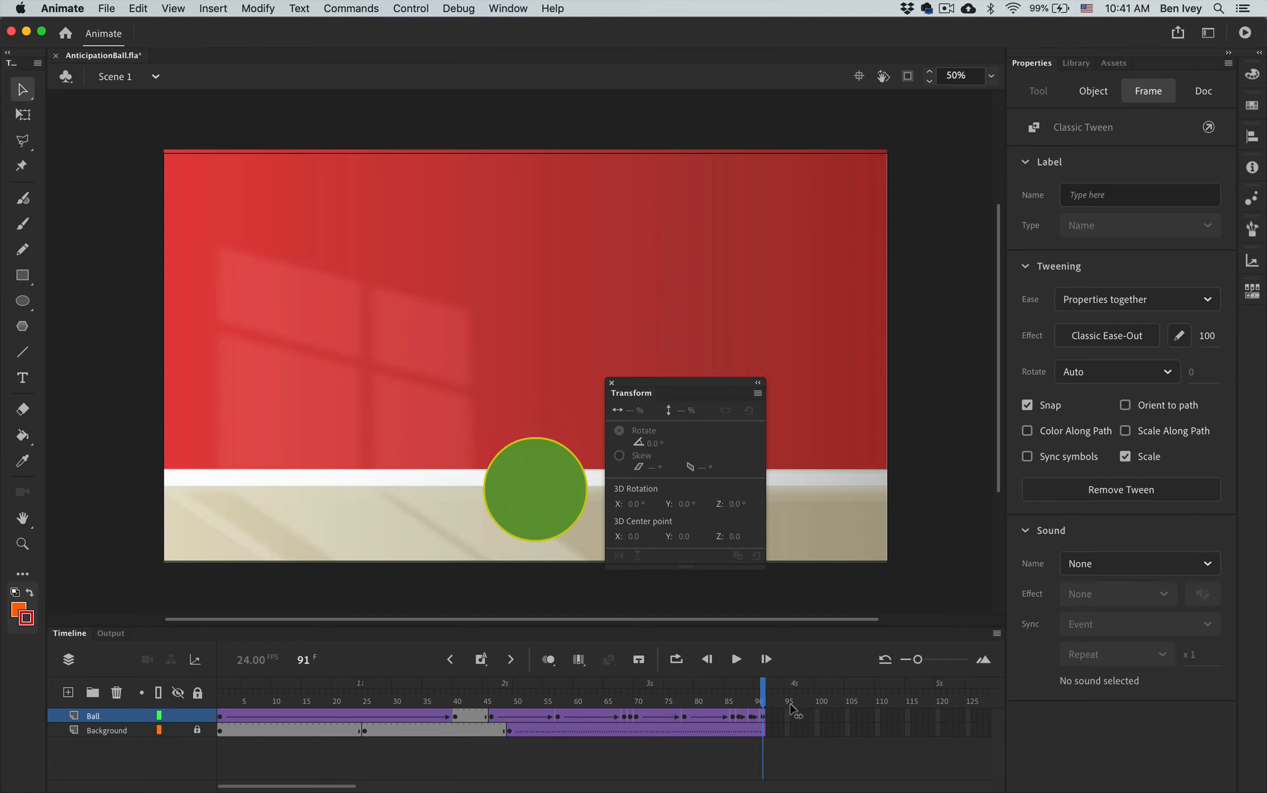
pyautogui.click(410, 9)
pyautogui.click(425, 150)
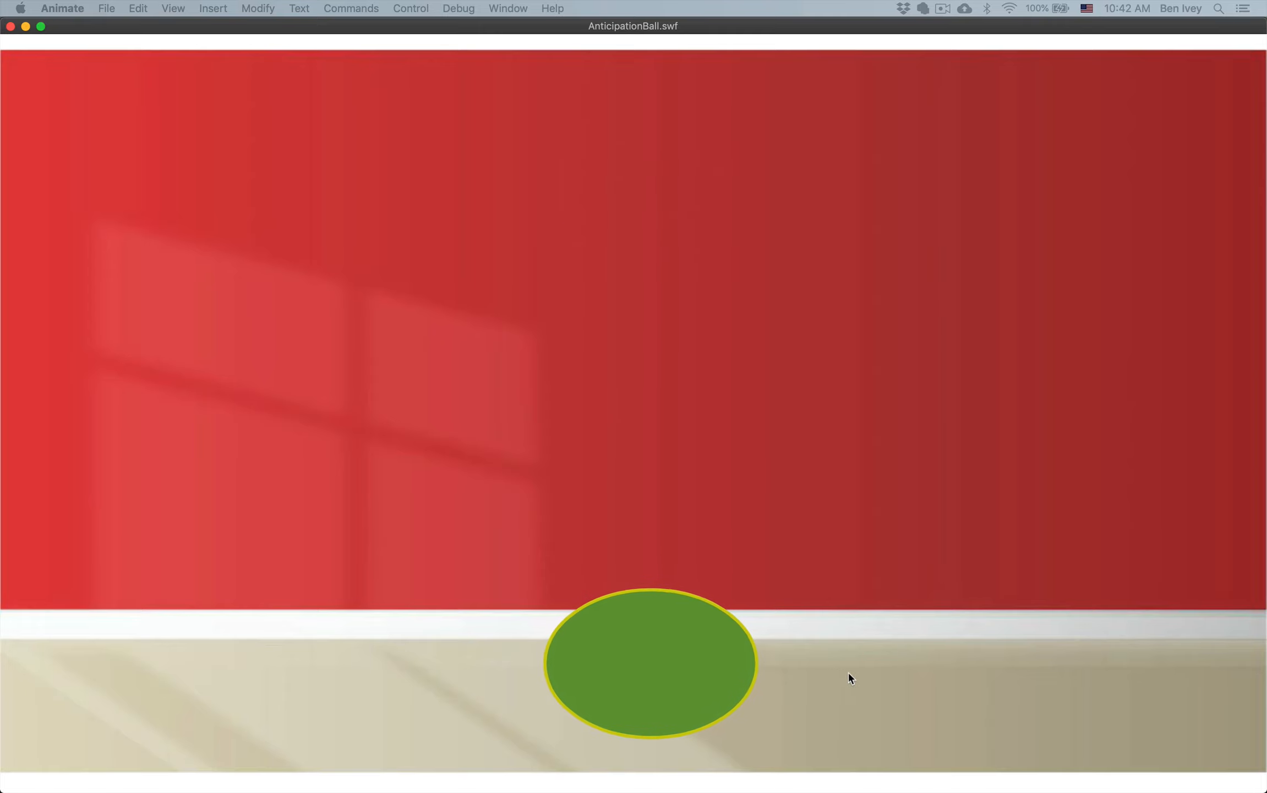
pyautogui.click(10, 26)
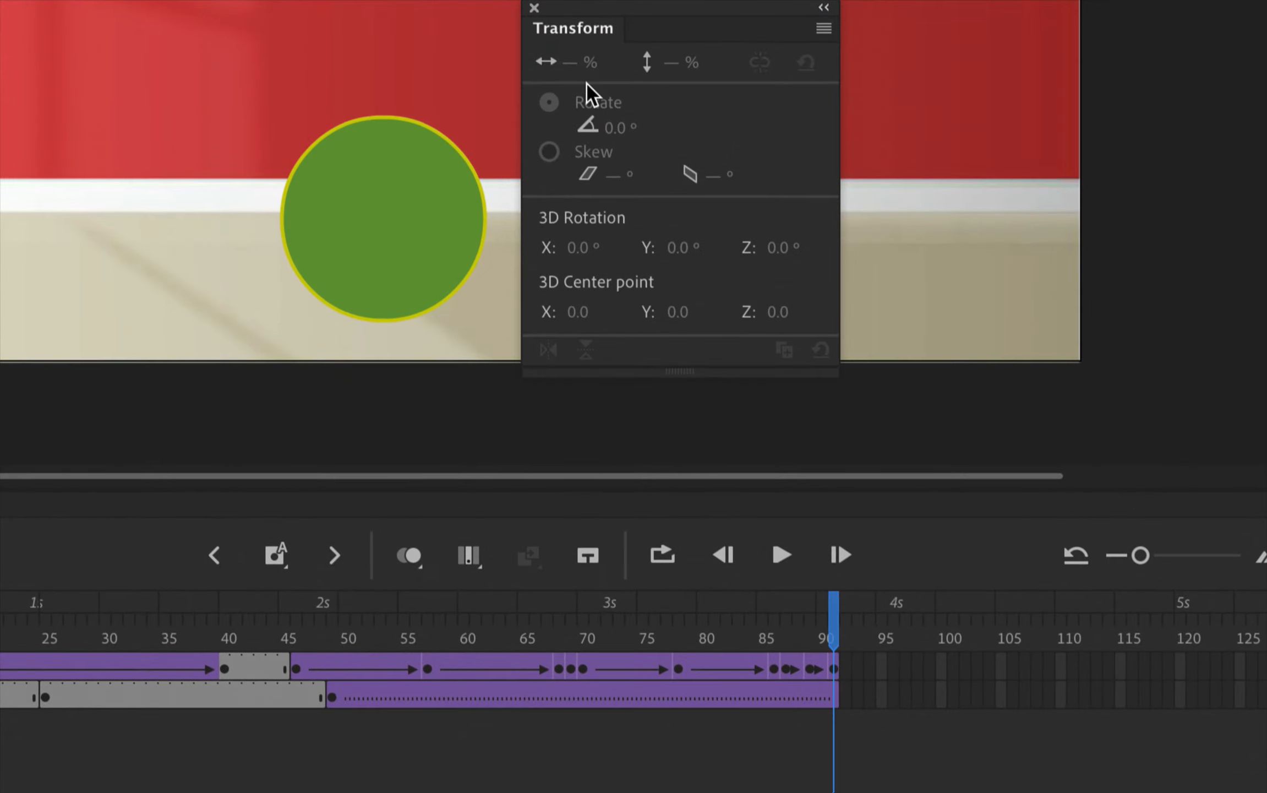
pyautogui.click(533, 8)
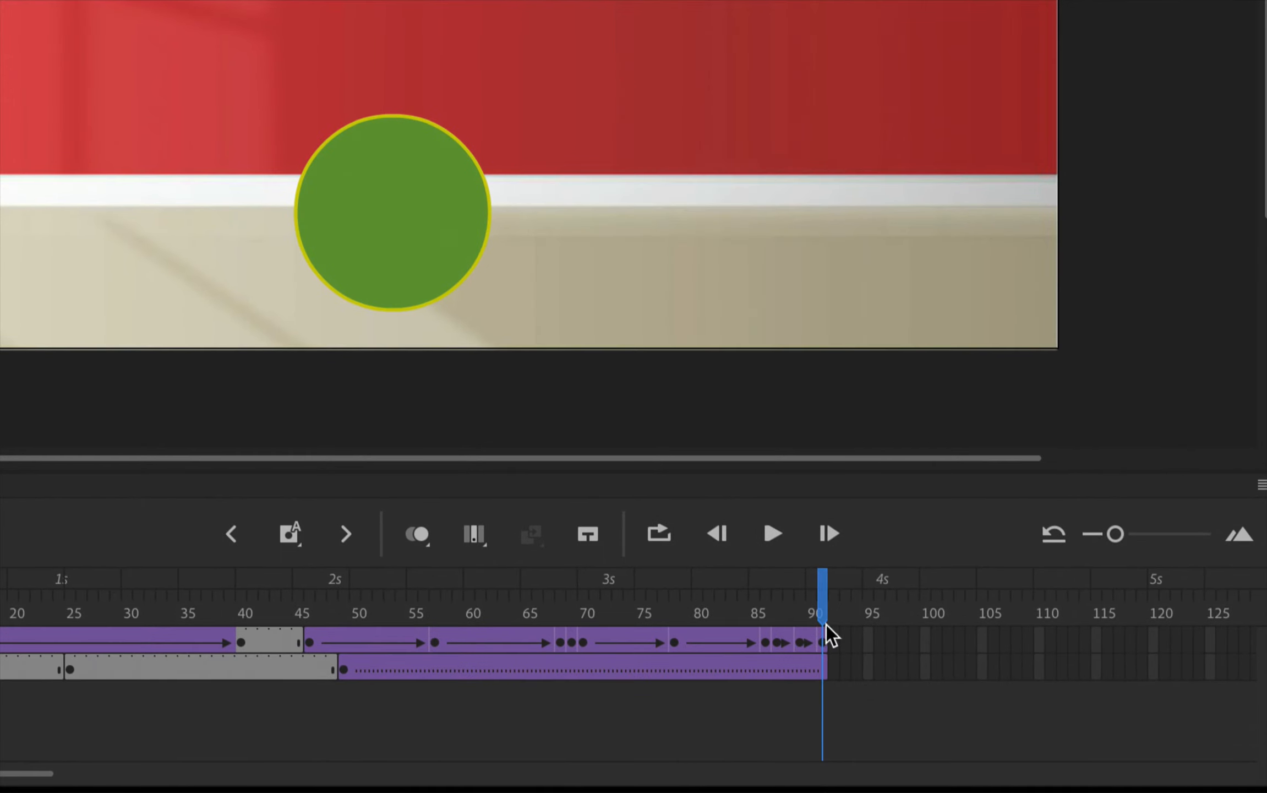
# Nudge the ball at the frame 89 keyframe straight down for a smaller rebound, using onion skinning temporarily as a guide.
pyautogui.moveTo(826, 623); pyautogui.dragTo(775, 612)
pyautogui.moveTo(786, 612)
pyautogui.mouseDown()
pyautogui.moveTo(827, 613)
pyautogui.moveTo(778, 615)
pyautogui.moveTo(797, 616)
pyautogui.mouseUp()
pyautogui.click(798, 640)
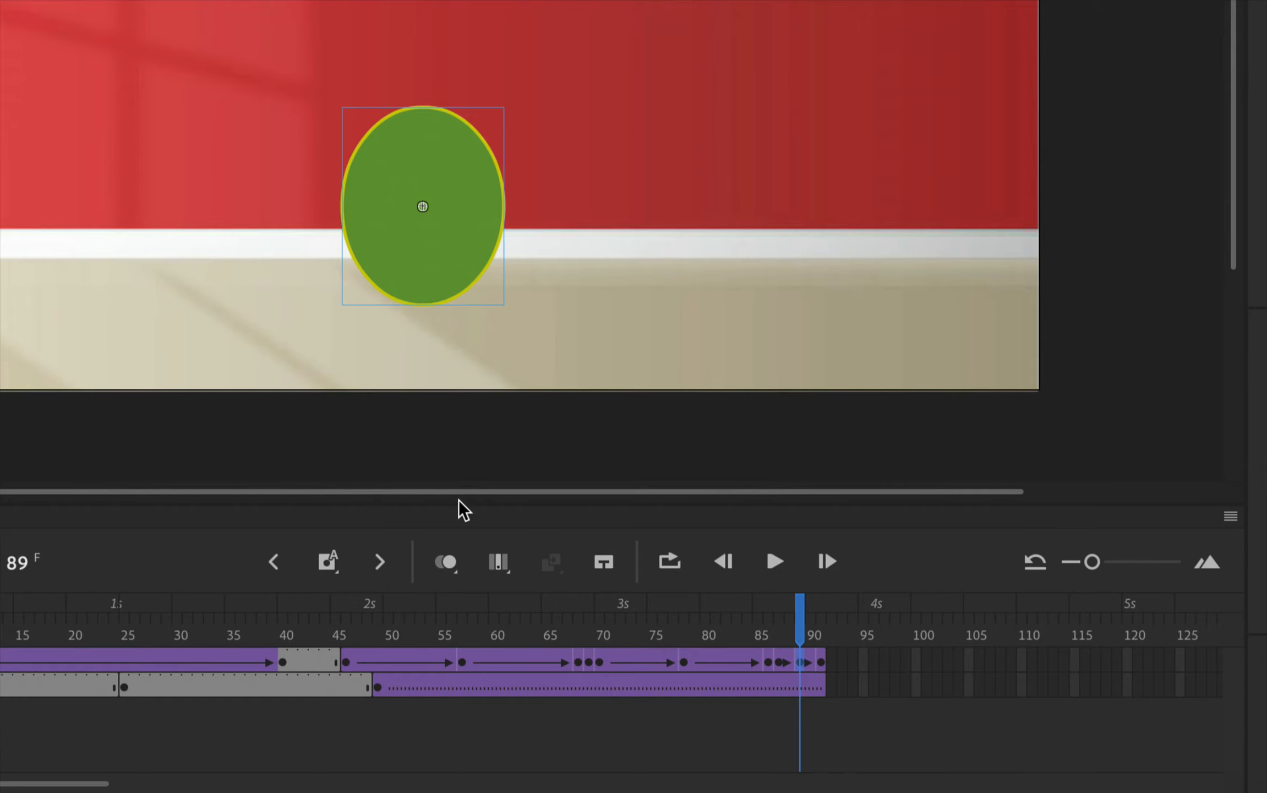
pyautogui.click(446, 565)
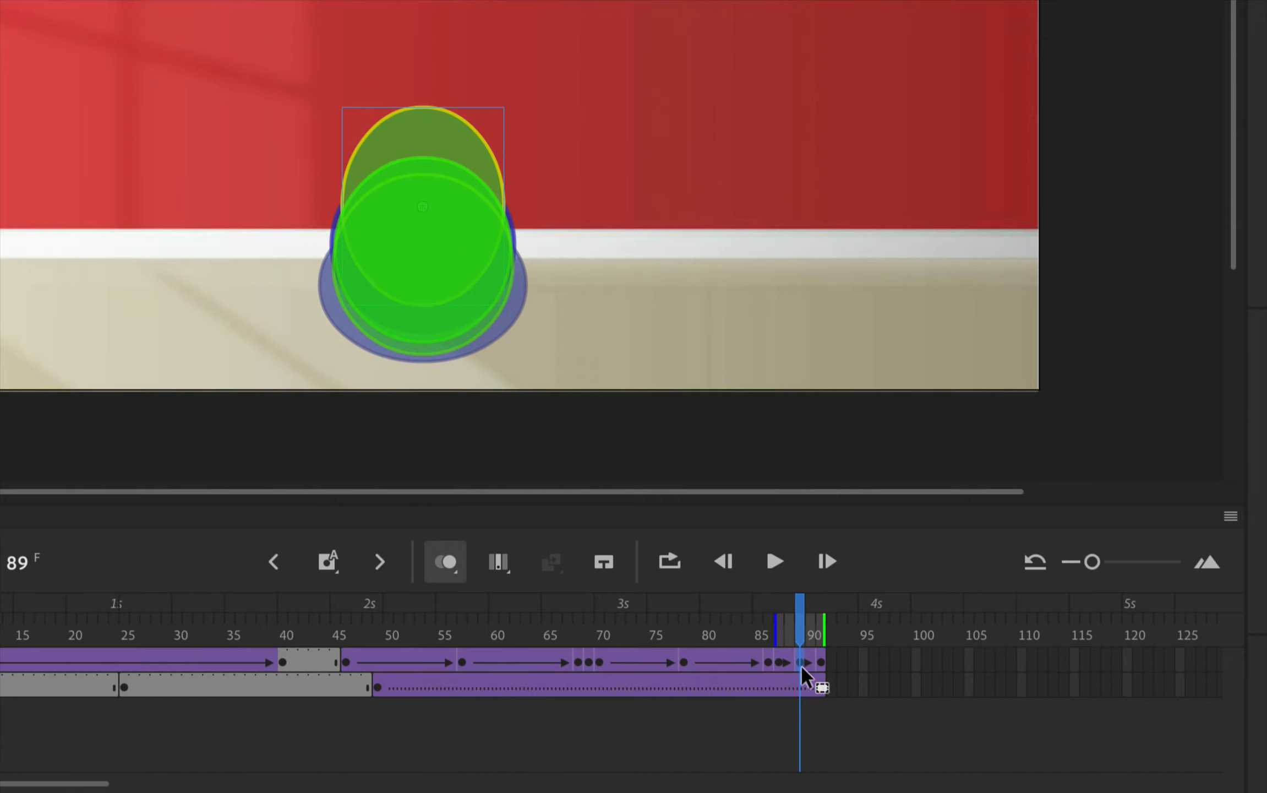
pyautogui.press('Down')
pyautogui.press('Down')
pyautogui.press('Down')
pyautogui.press('Down')
pyautogui.press('Down')
pyautogui.press('Down')
pyautogui.press('Down')
pyautogui.press('Down')
pyautogui.press('Down')
pyautogui.press('Down')
pyautogui.press('Down')
pyautogui.press('Down')
pyautogui.press('Down')
pyautogui.press('Down')
pyautogui.press('Down')
pyautogui.press('Down')
pyautogui.press('Down')
pyautogui.press('Down')
pyautogui.press('Down')
pyautogui.press('Down')
pyautogui.press('Down')
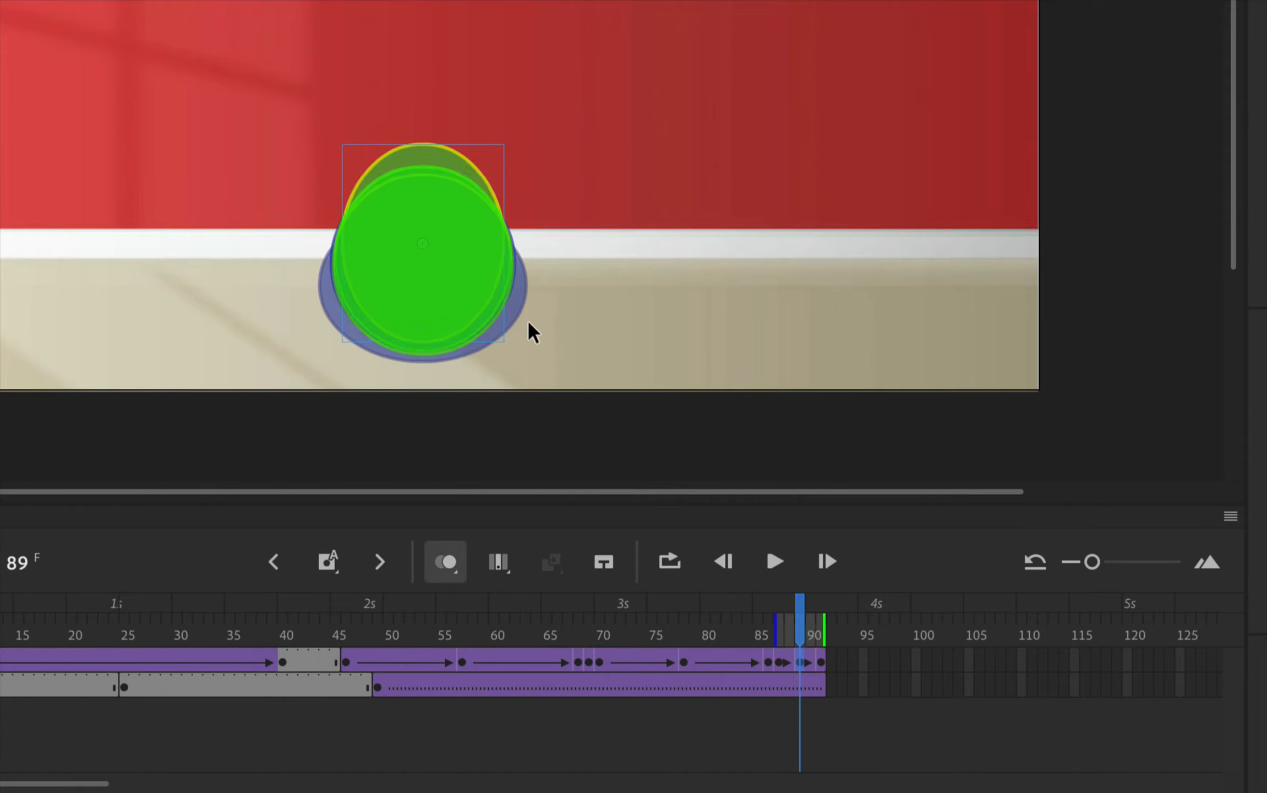
pyautogui.click(448, 575)
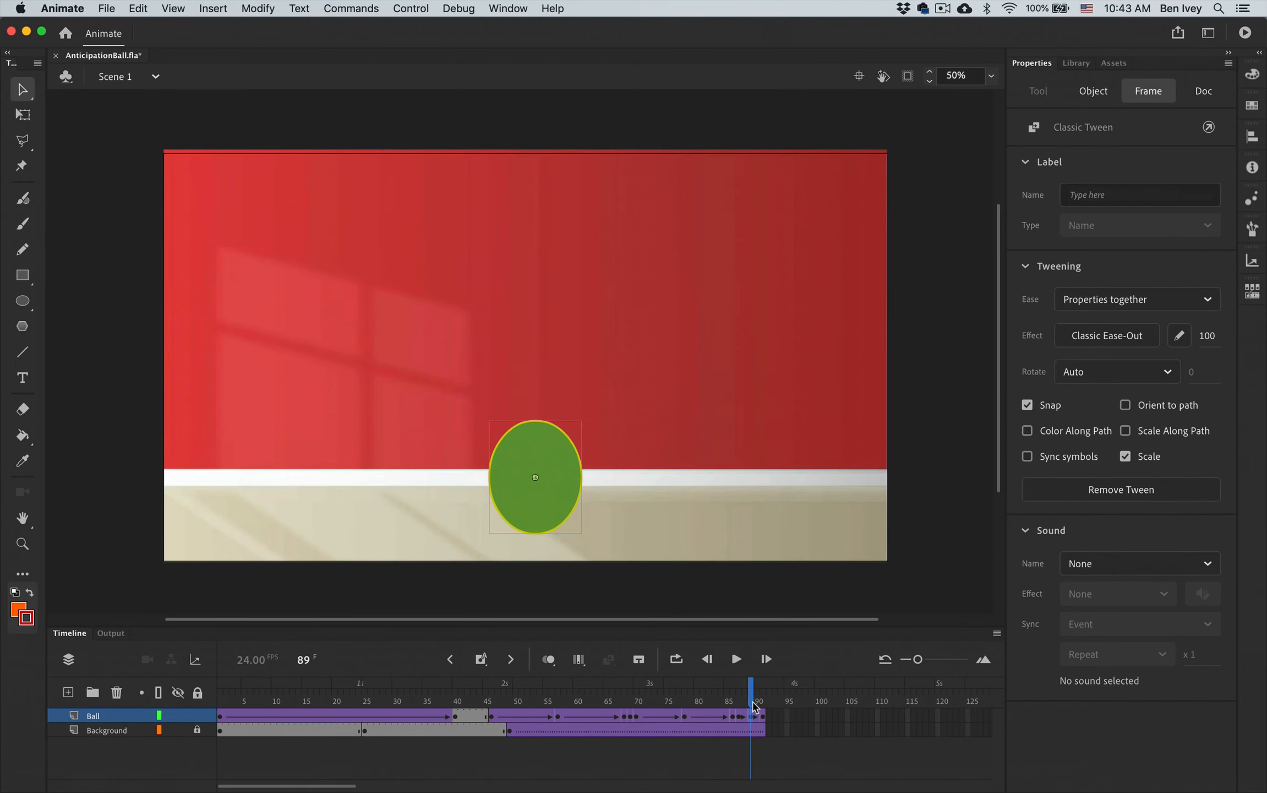
# Play back the animation twice to check the final rebound, and return the playhead to frame 1.
pyautogui.press('Return')
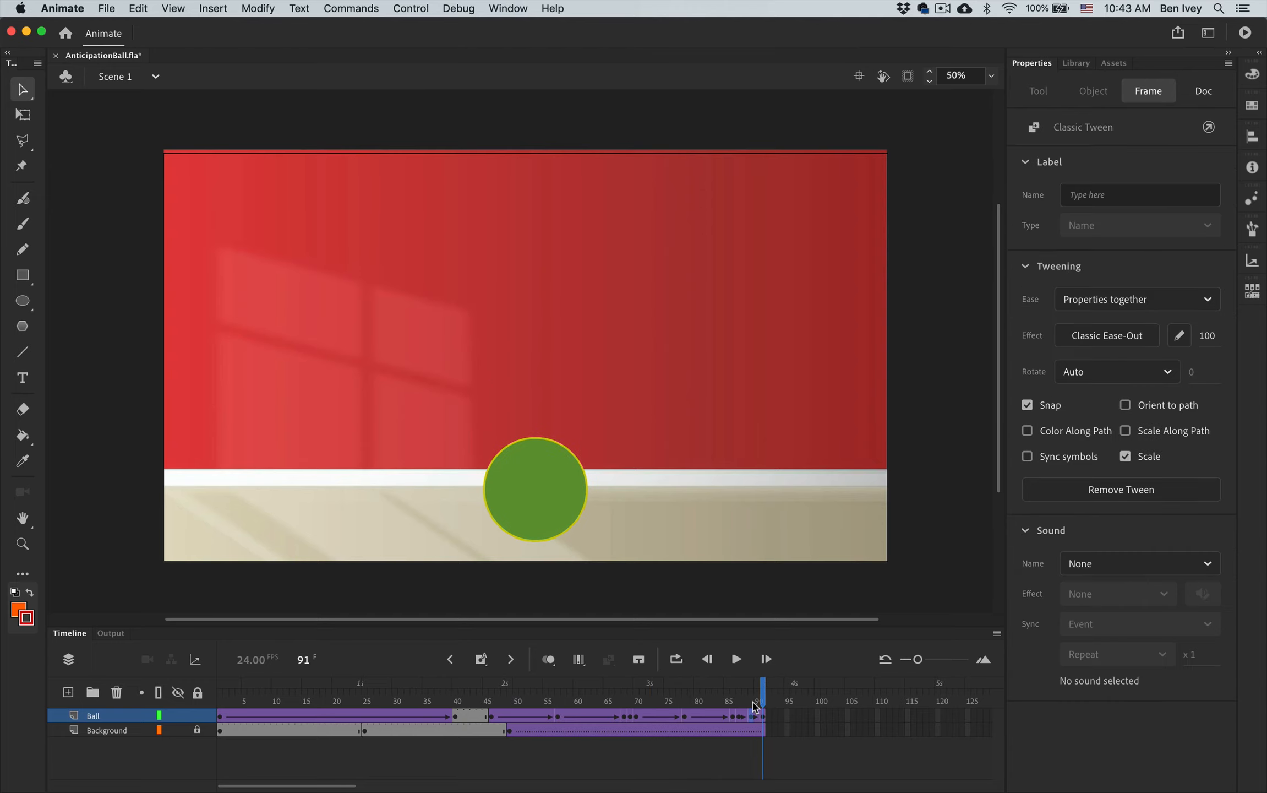
pyautogui.press('Return')
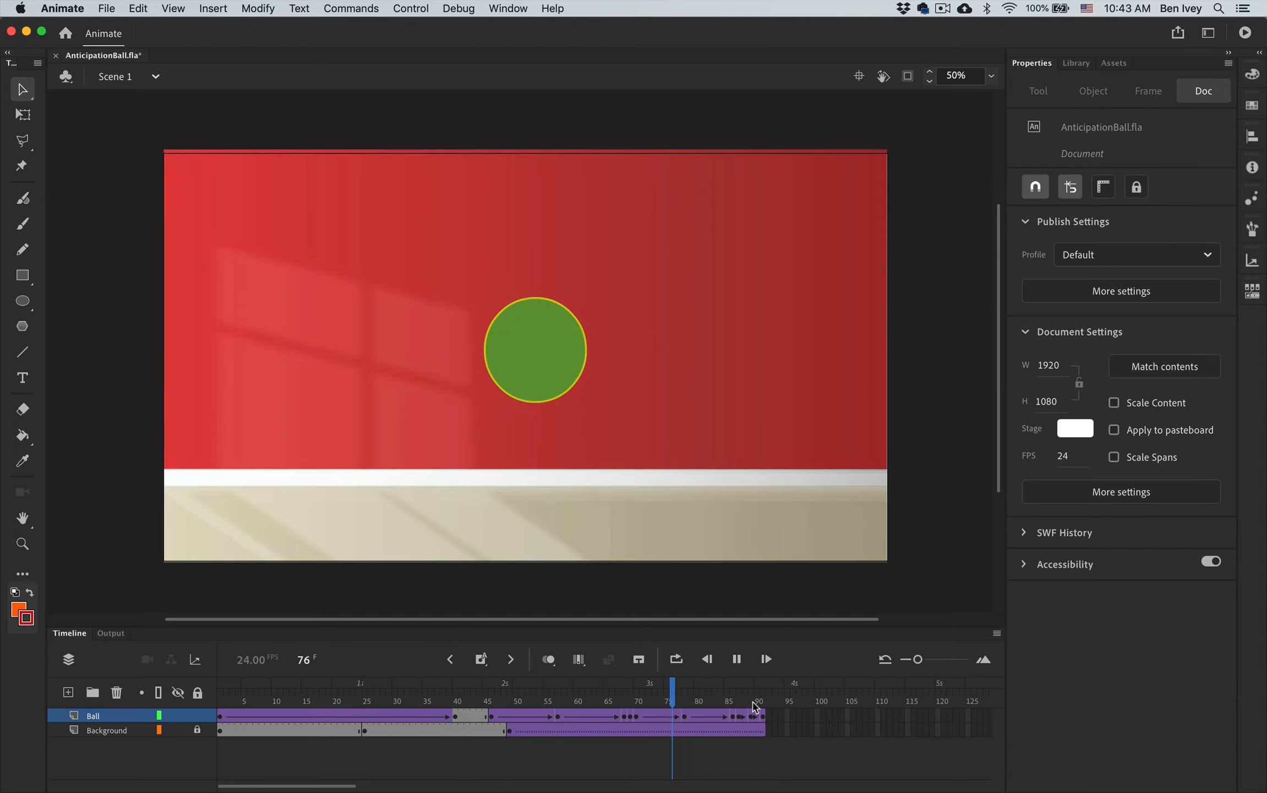
pyautogui.click(528, 708)
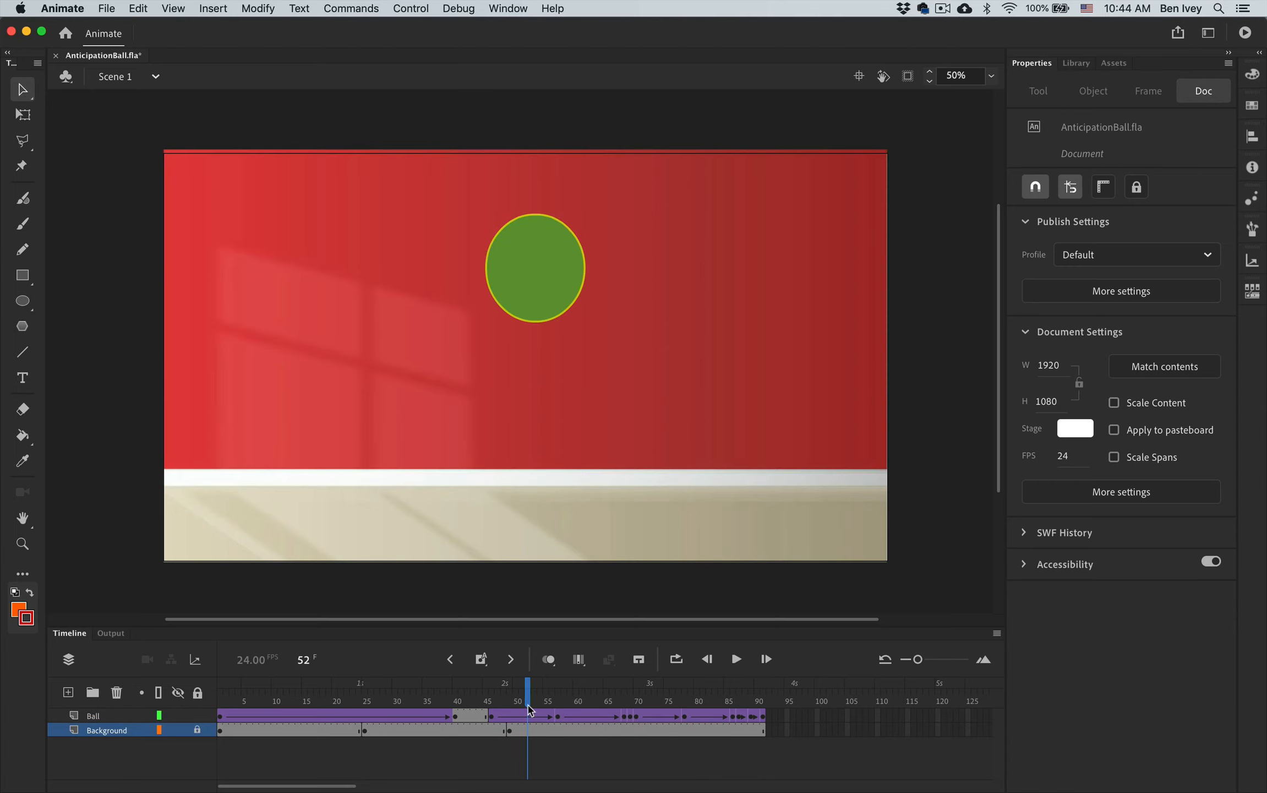
pyautogui.moveTo(529, 704); pyautogui.dragTo(201, 761)
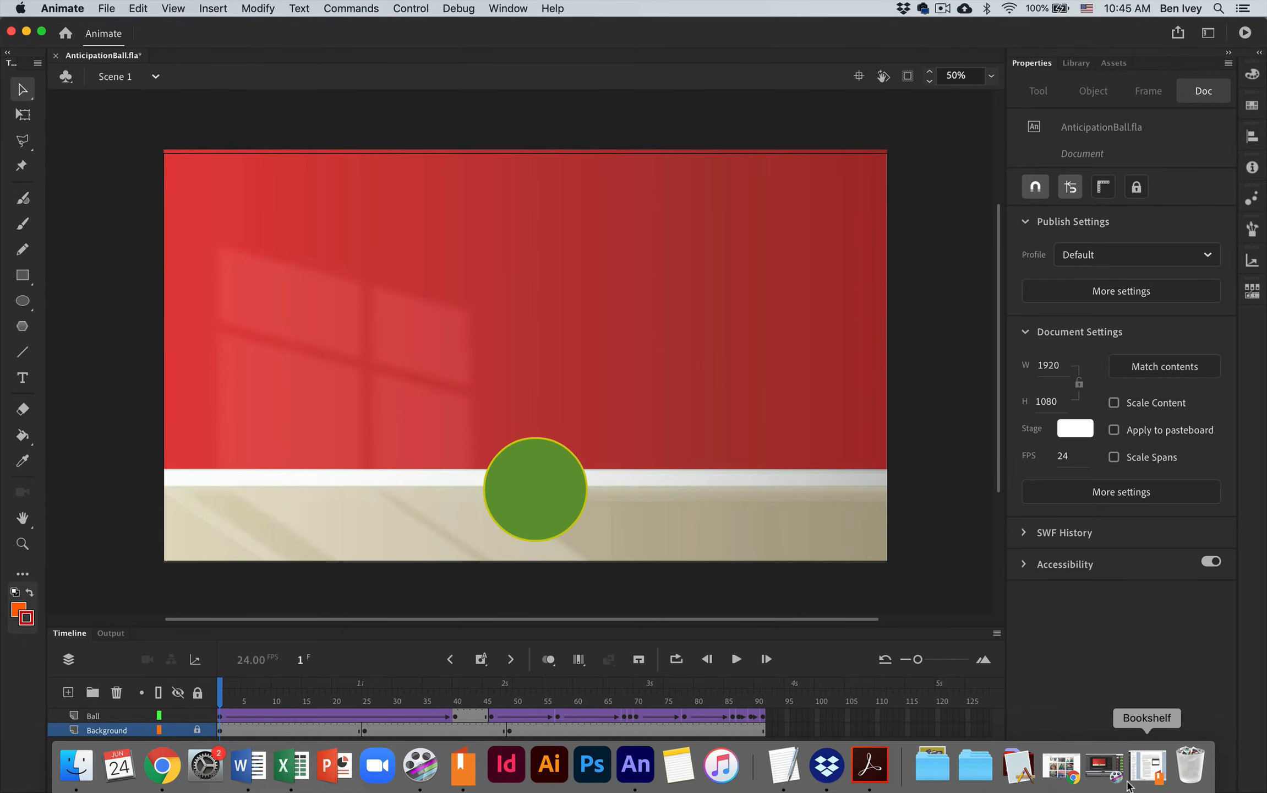
# Switch to VitalSource Bookshelf, read the "Quiver, Method 1: Tween" instructions on page 82, and return to Animate.
pyautogui.click(1142, 782)
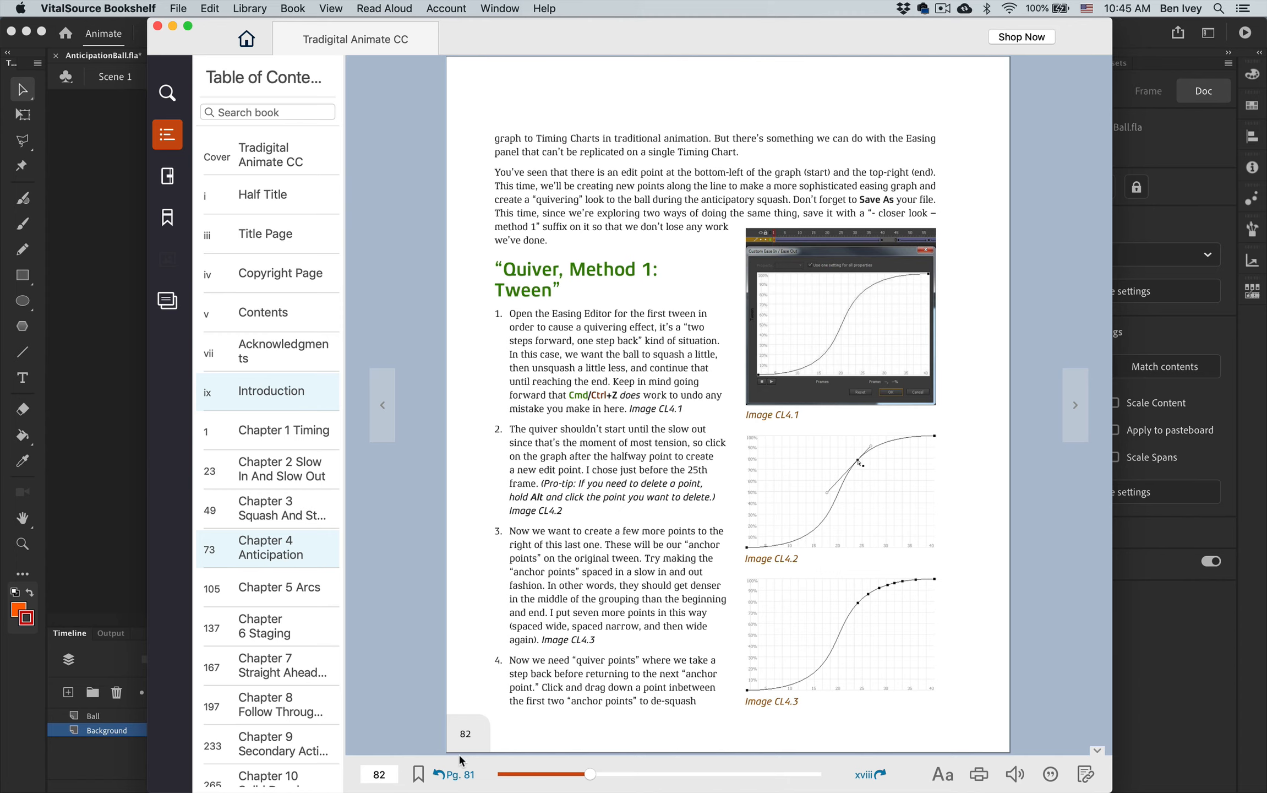
pyautogui.click(172, 26)
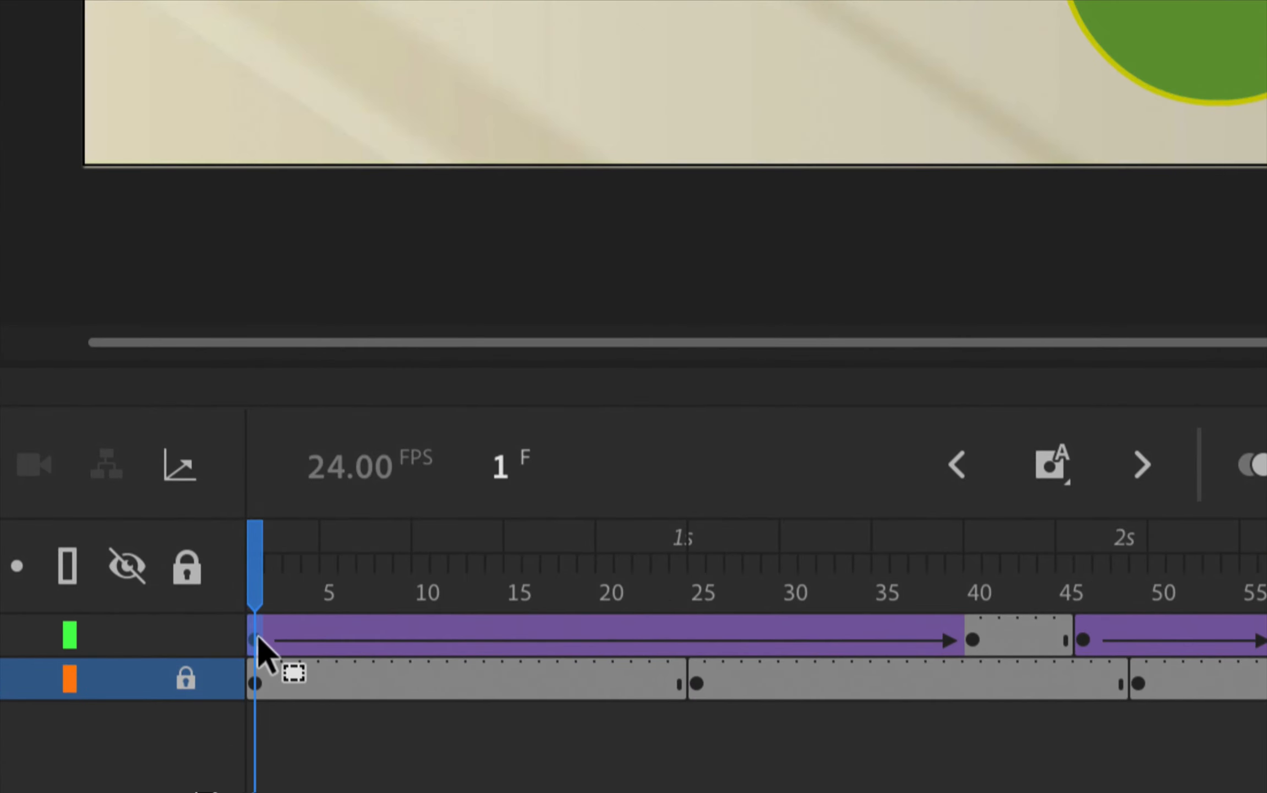
# Start a new custom ease for the ball's classic tween that begins at frame 1.
pyautogui.click(257, 639)
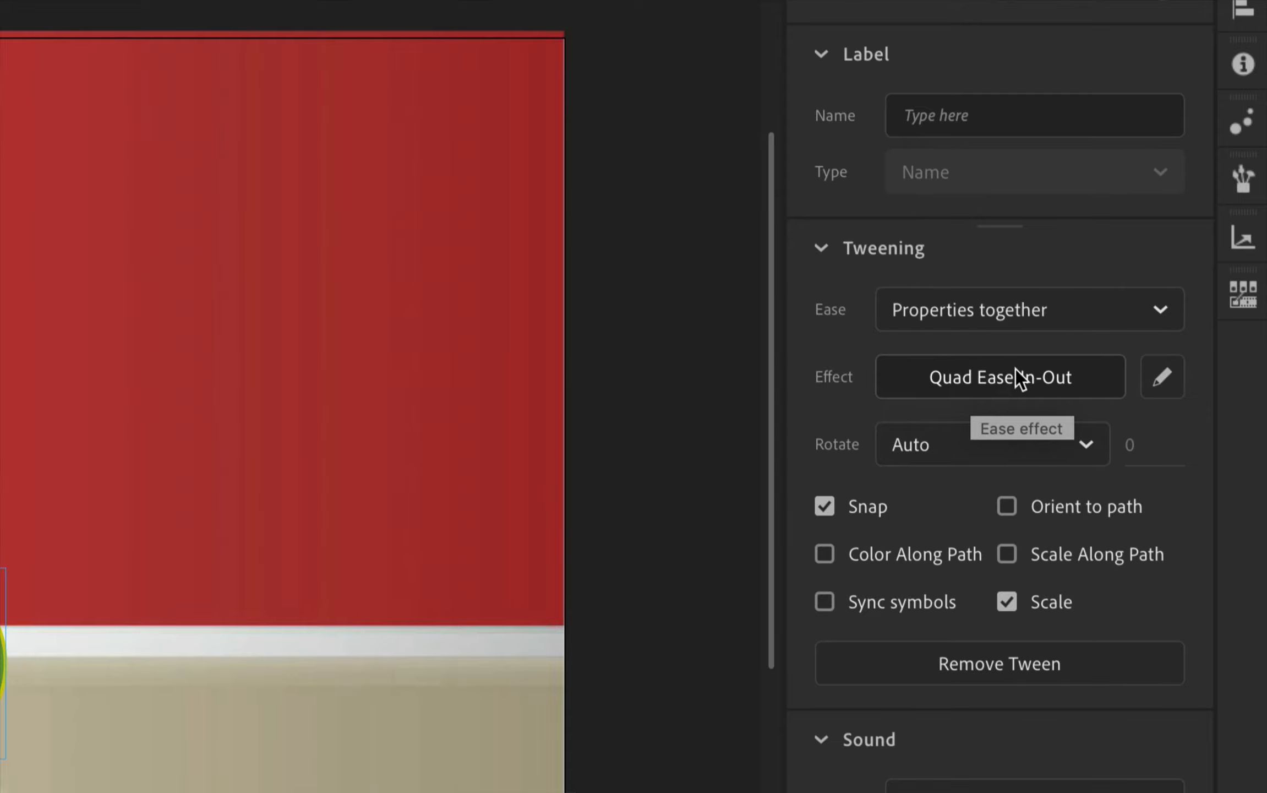
pyautogui.click(988, 382)
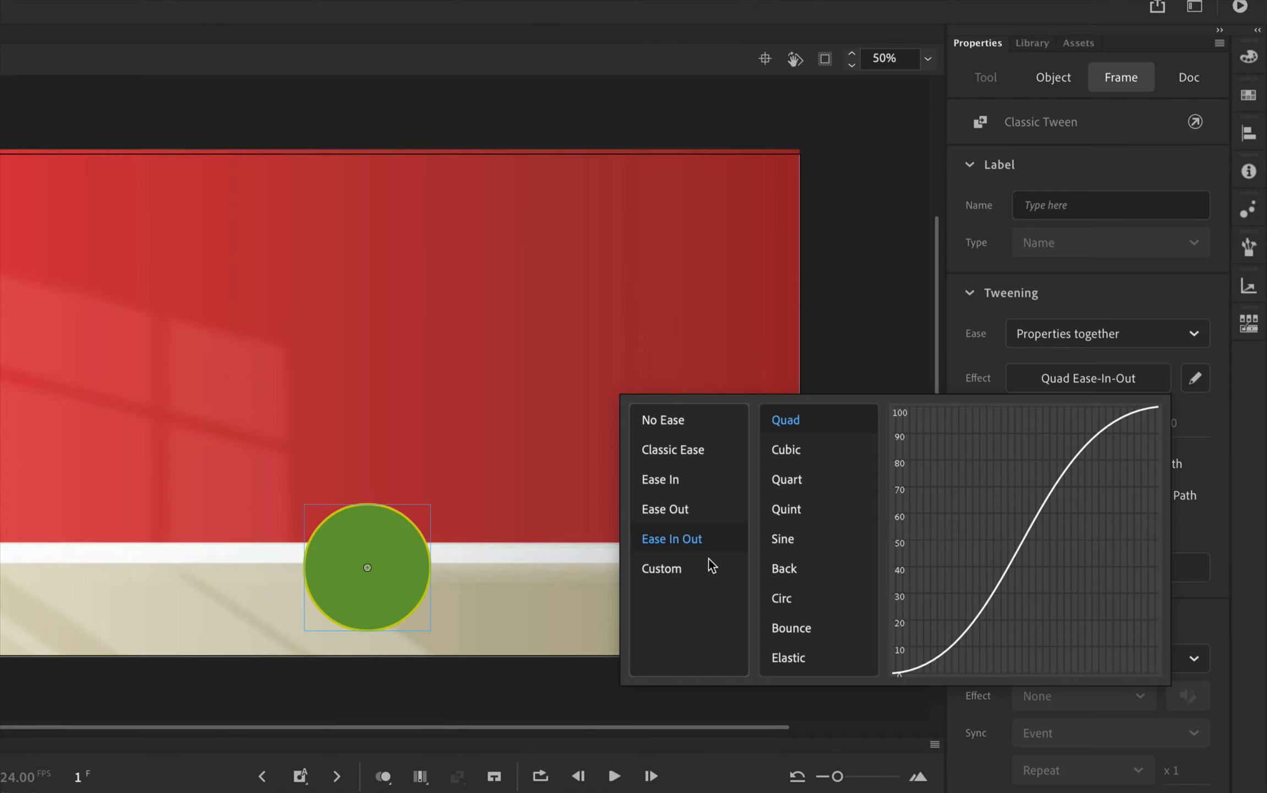
pyautogui.click(666, 570)
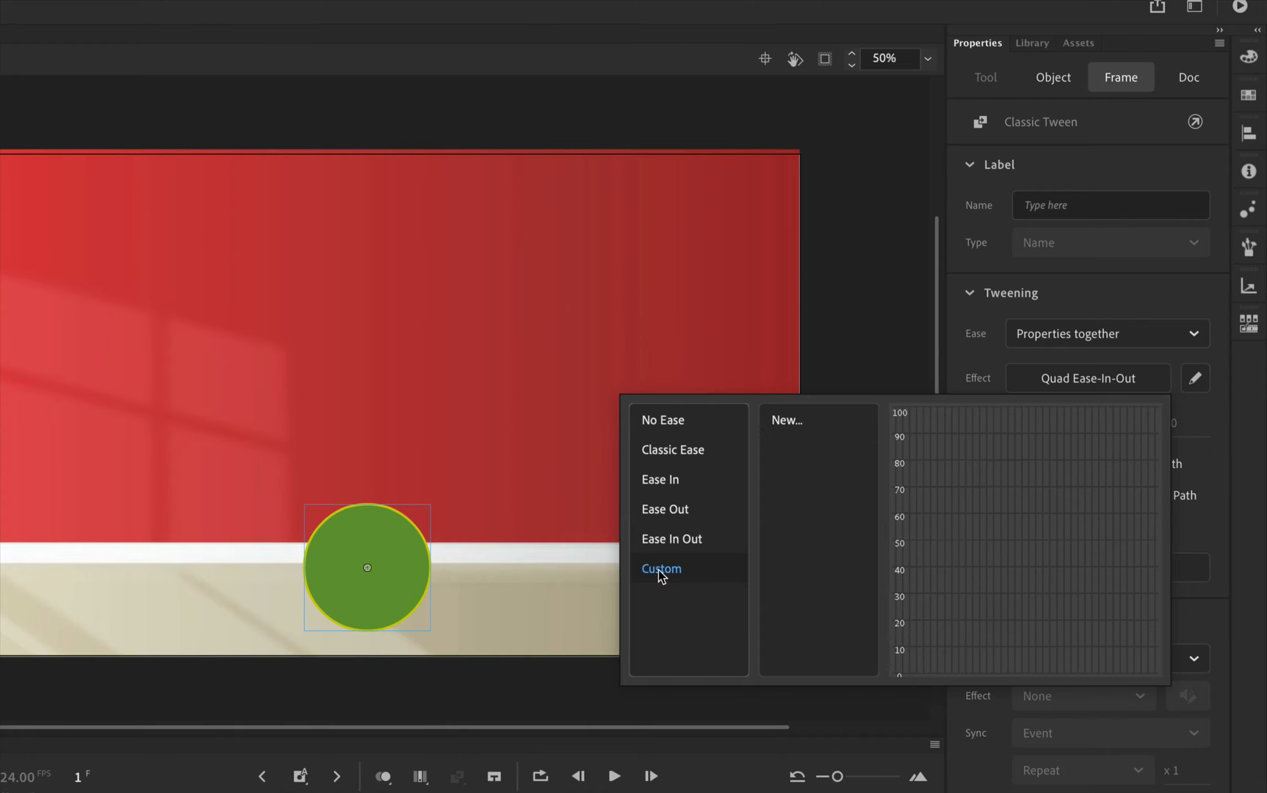
pyautogui.click(793, 423)
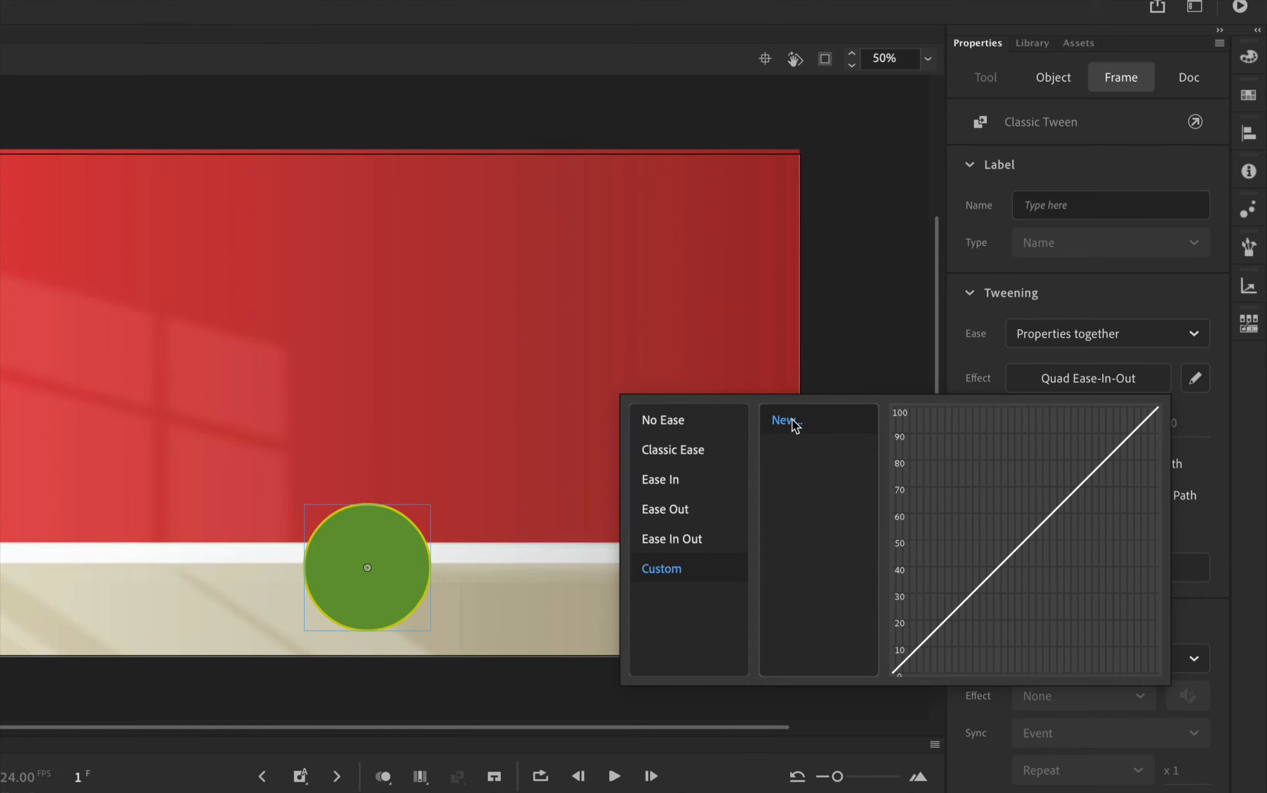
pyautogui.doubleClick(795, 424)
pyautogui.moveTo(440, 263); pyautogui.dragTo(581, 198)
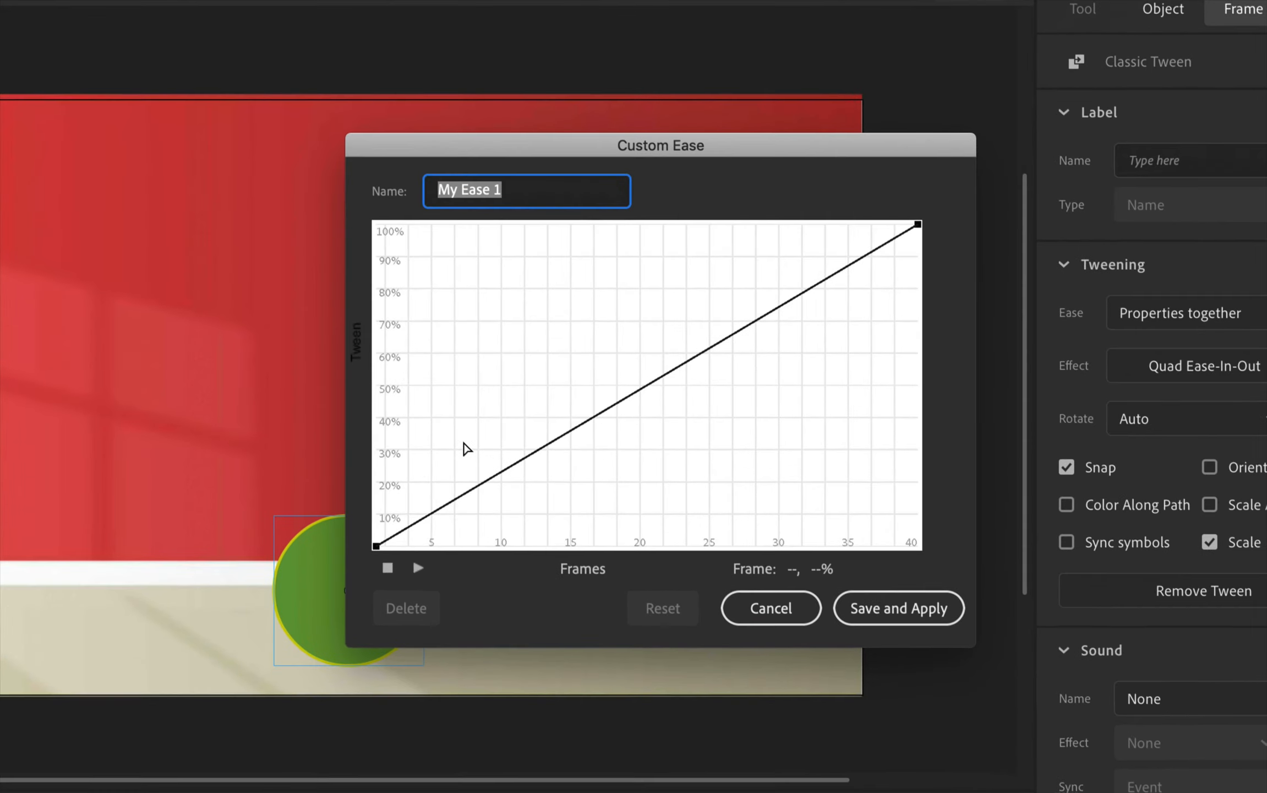
# Shape the custom ease into an S-curve with horizontal handles at frame 1 (0%) and frame 40 (100%), and preview it.
pyautogui.click(377, 547)
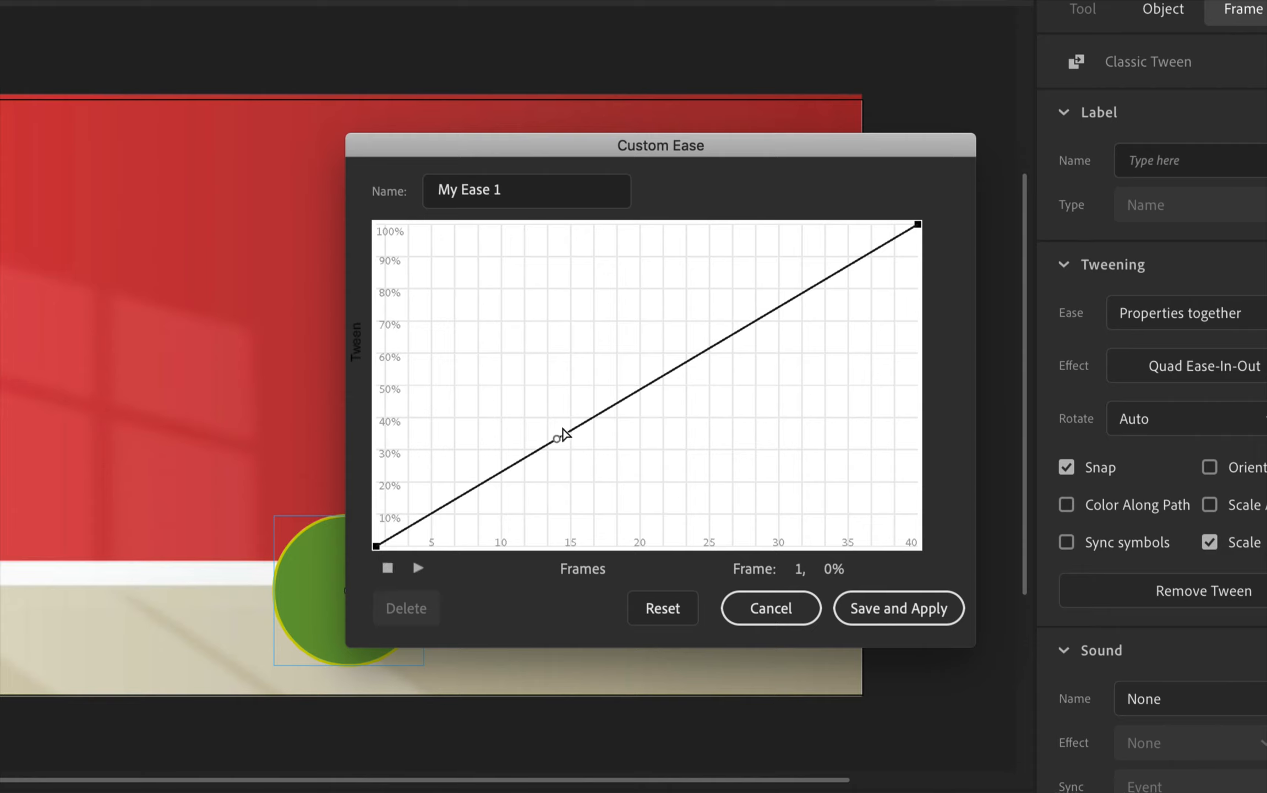
pyautogui.moveTo(559, 440); pyautogui.dragTo(573, 548)
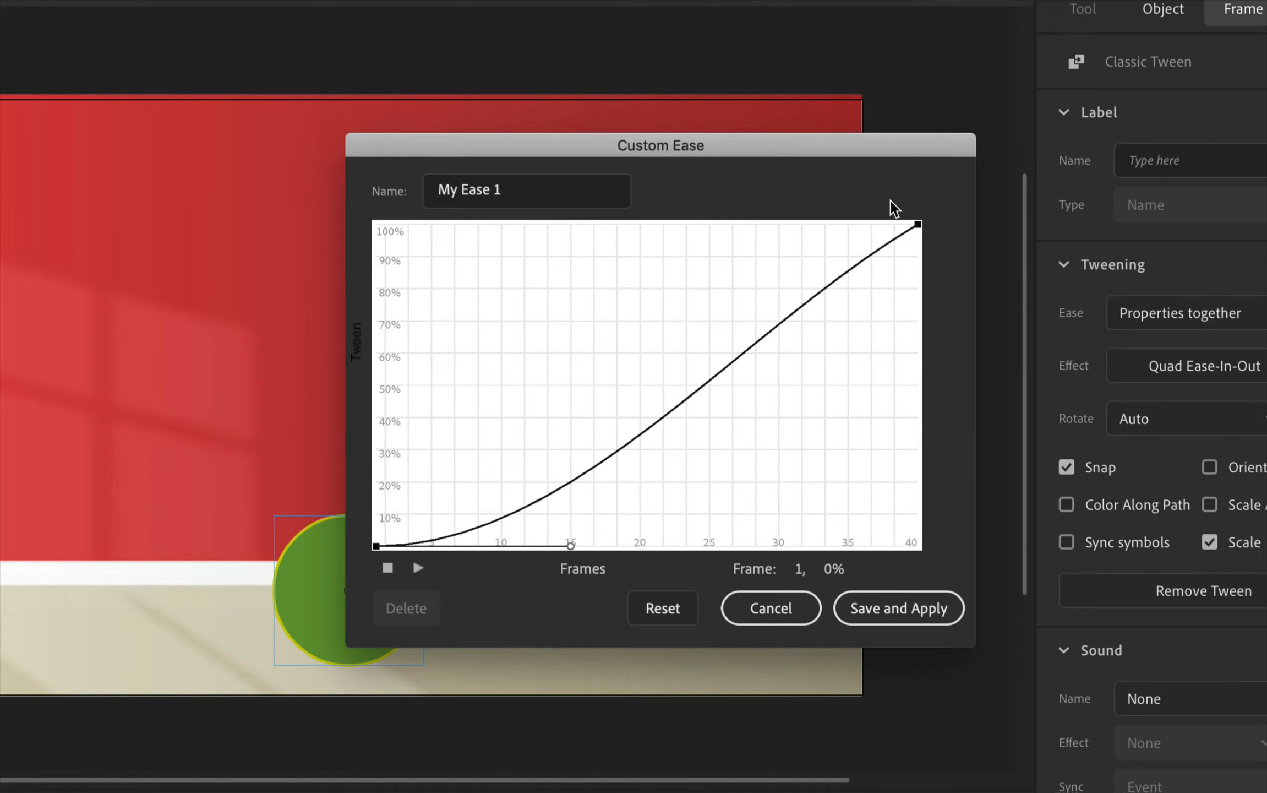
pyautogui.click(918, 225)
pyautogui.moveTo(738, 332); pyautogui.dragTo(693, 216)
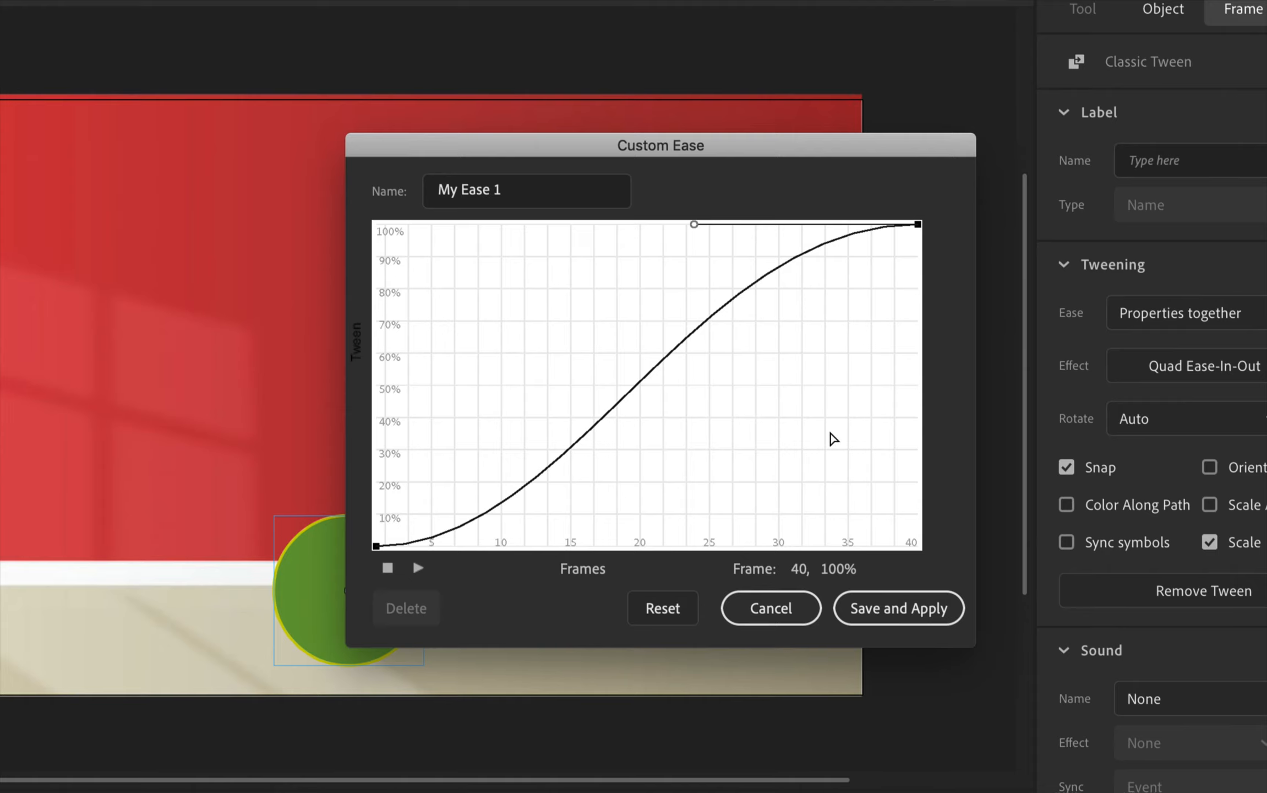
pyautogui.moveTo(700, 153); pyautogui.dragTo(837, 97)
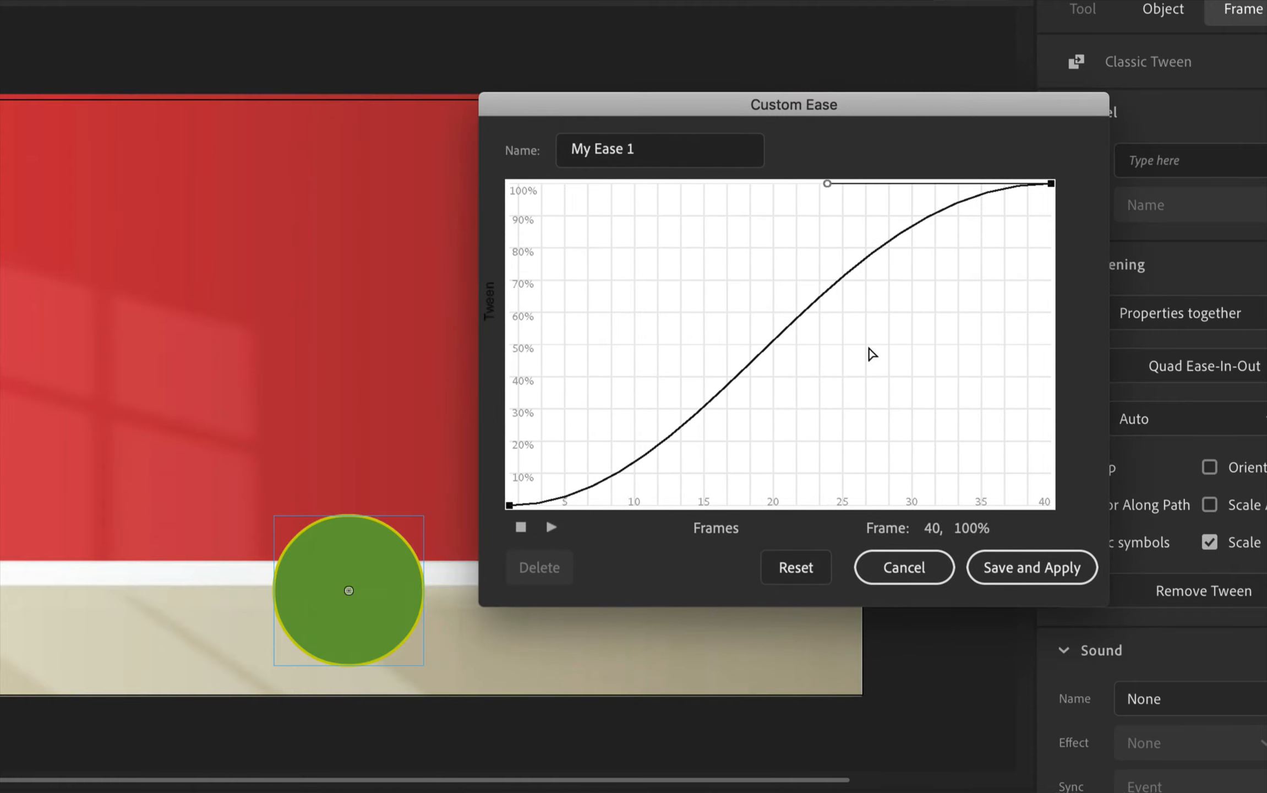
pyautogui.click(550, 530)
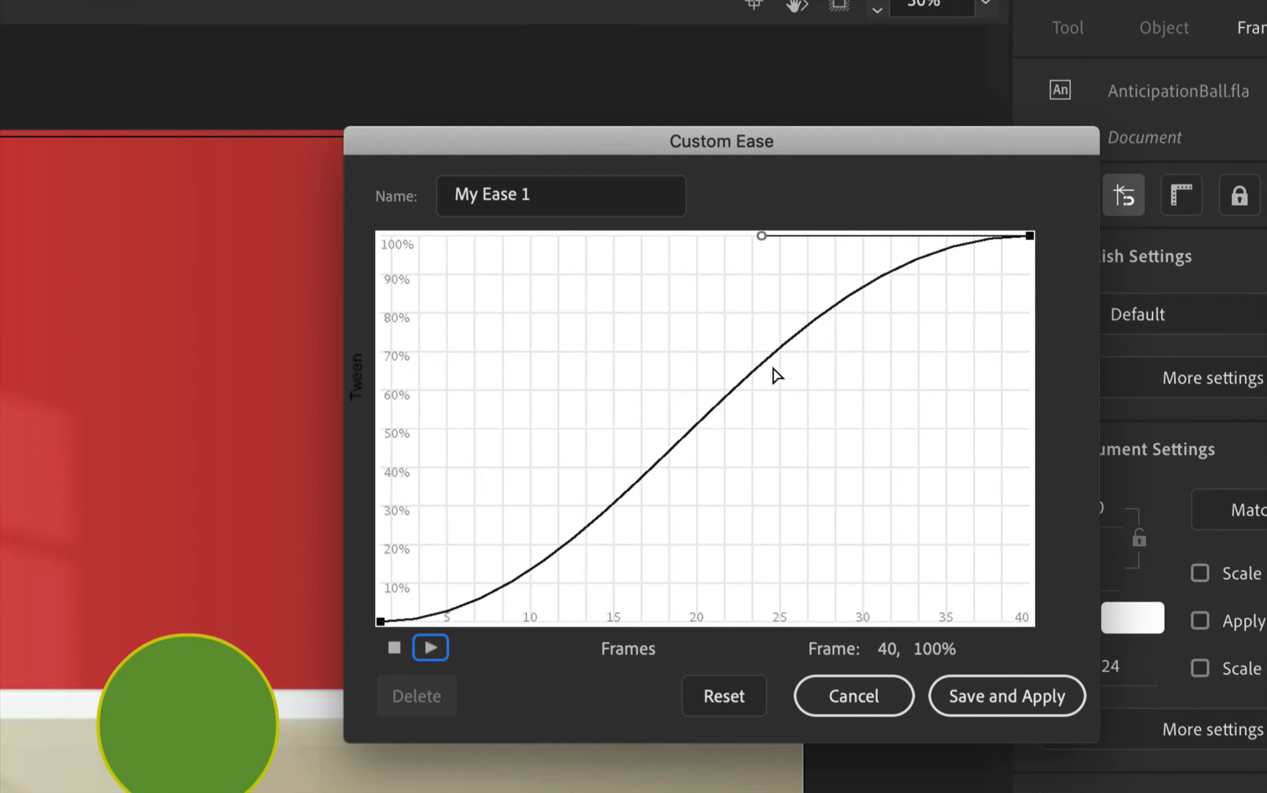
# Add ten closely spaced anchor points along the upper half of the ease curve, from about frame 21 to frame 37.
pyautogui.click(712, 410)
pyautogui.click(736, 387)
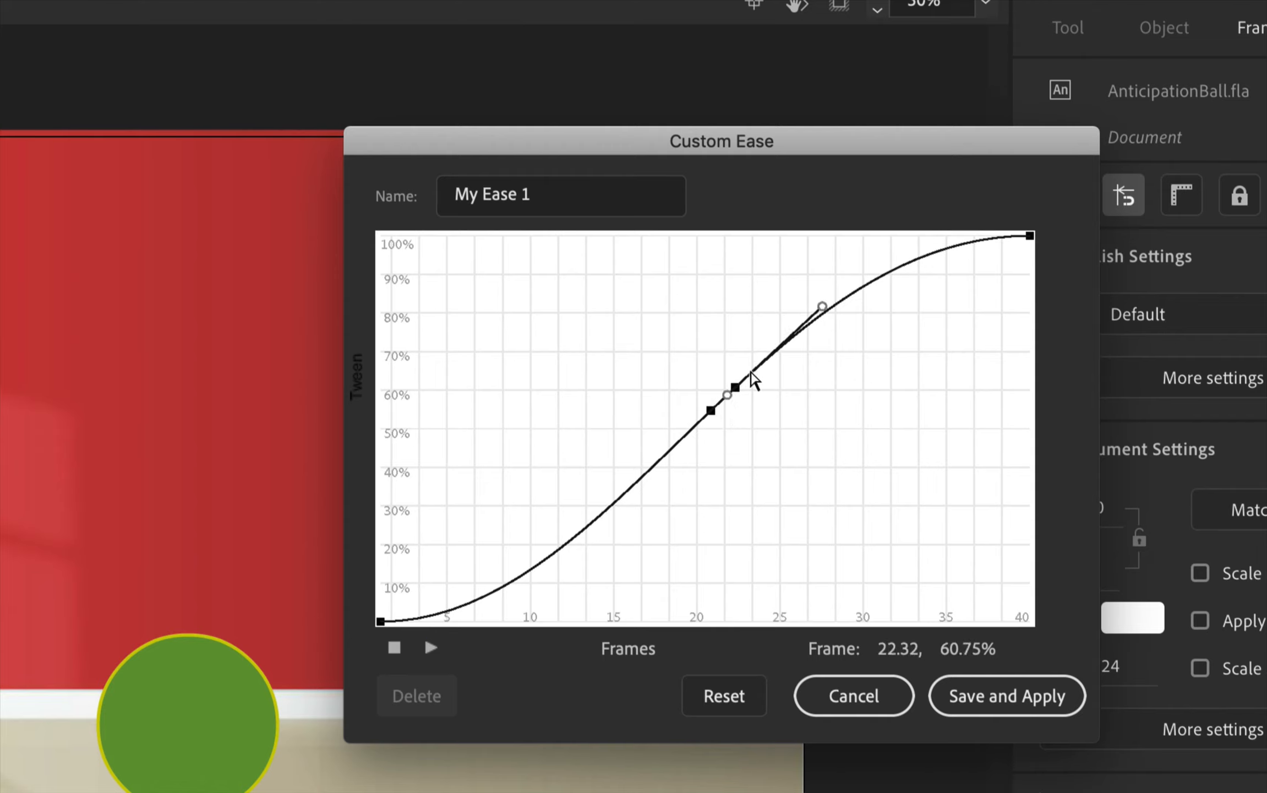
pyautogui.click(765, 360)
pyautogui.click(792, 337)
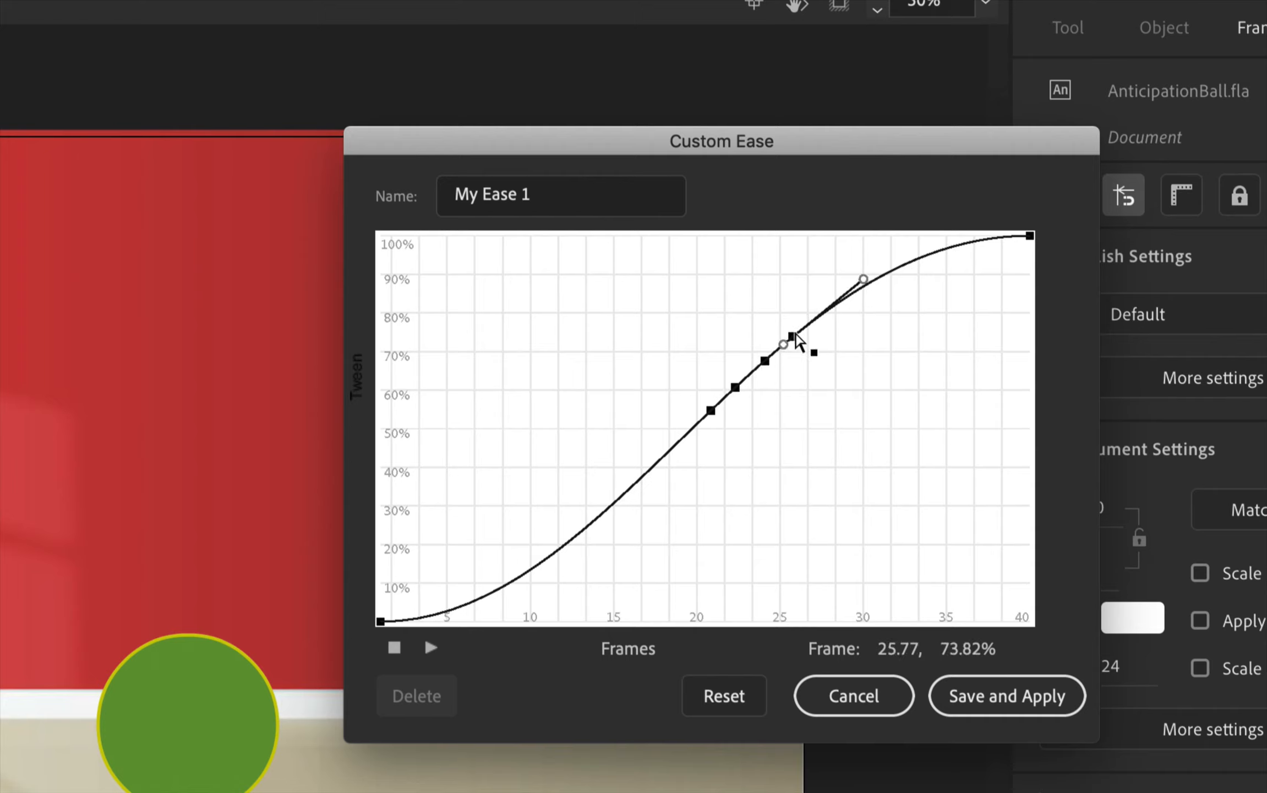
pyautogui.click(821, 314)
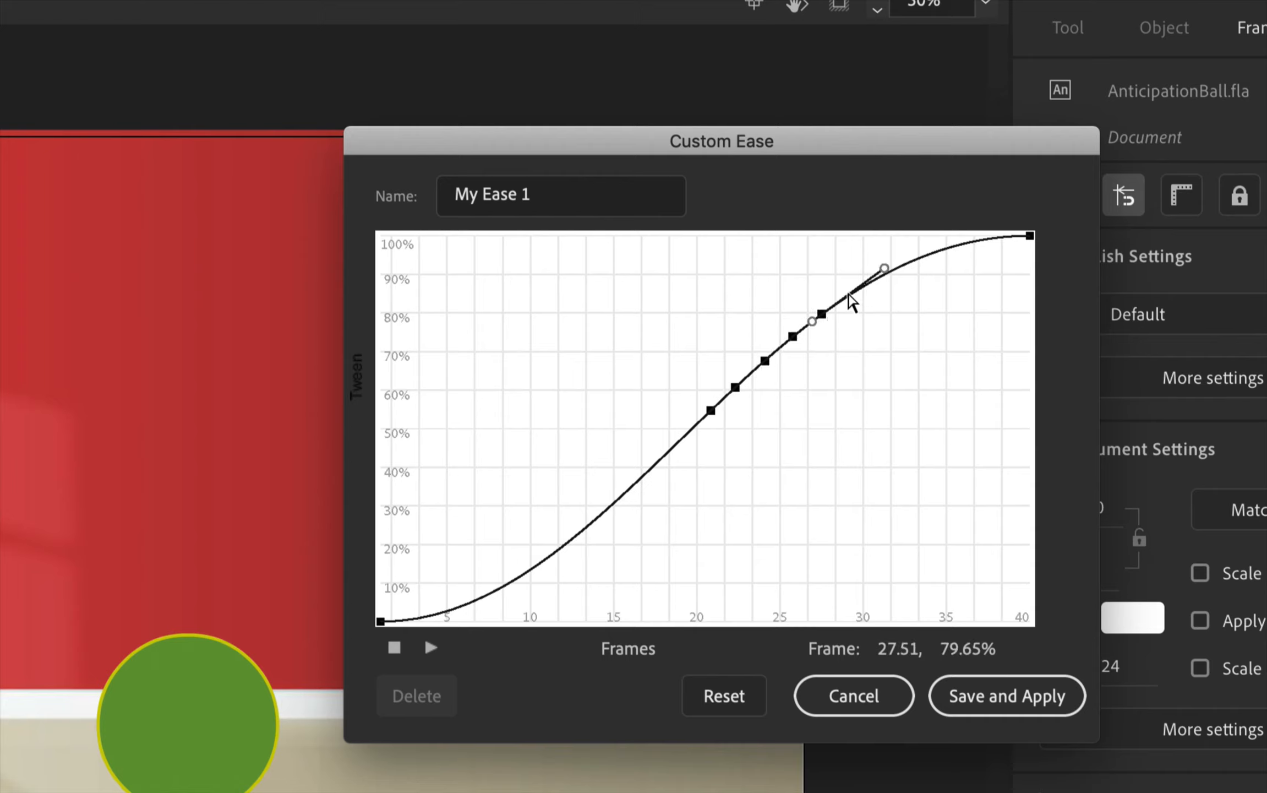
pyautogui.click(850, 294)
pyautogui.click(879, 277)
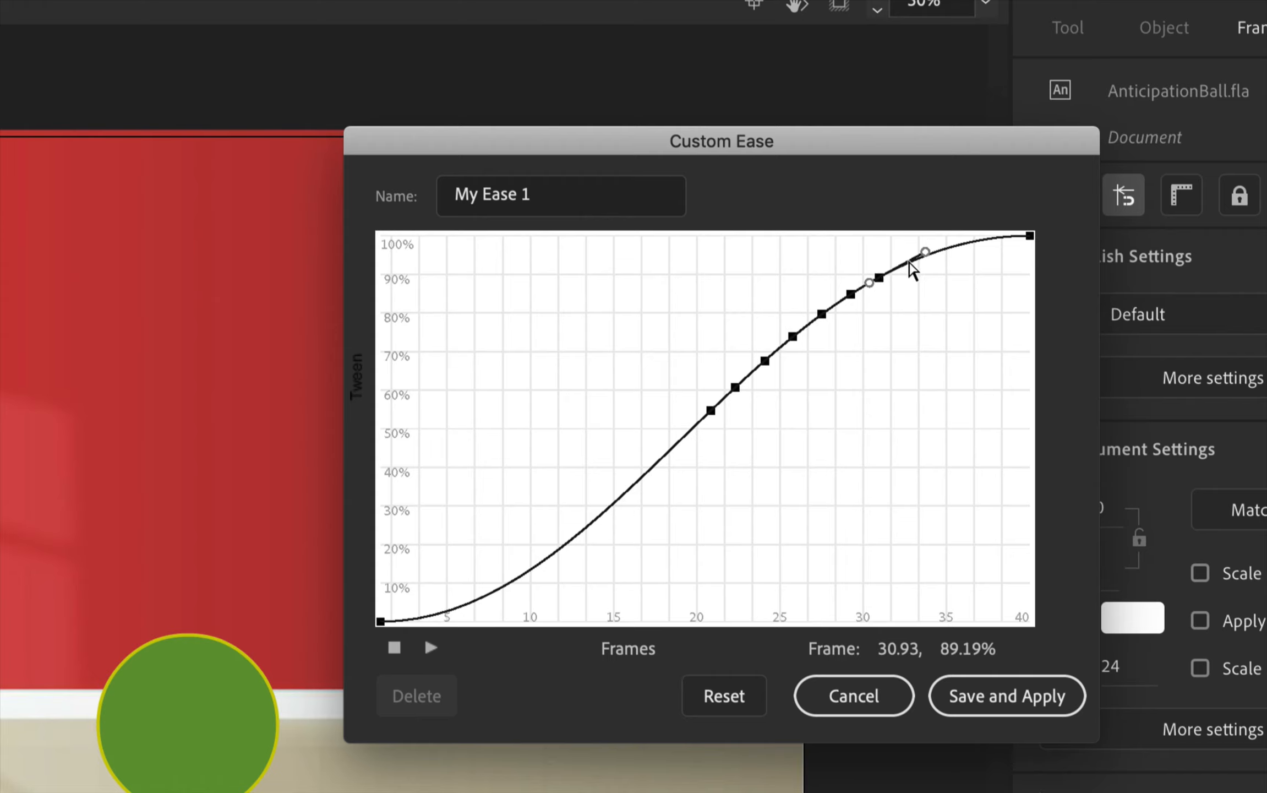
pyautogui.click(912, 261)
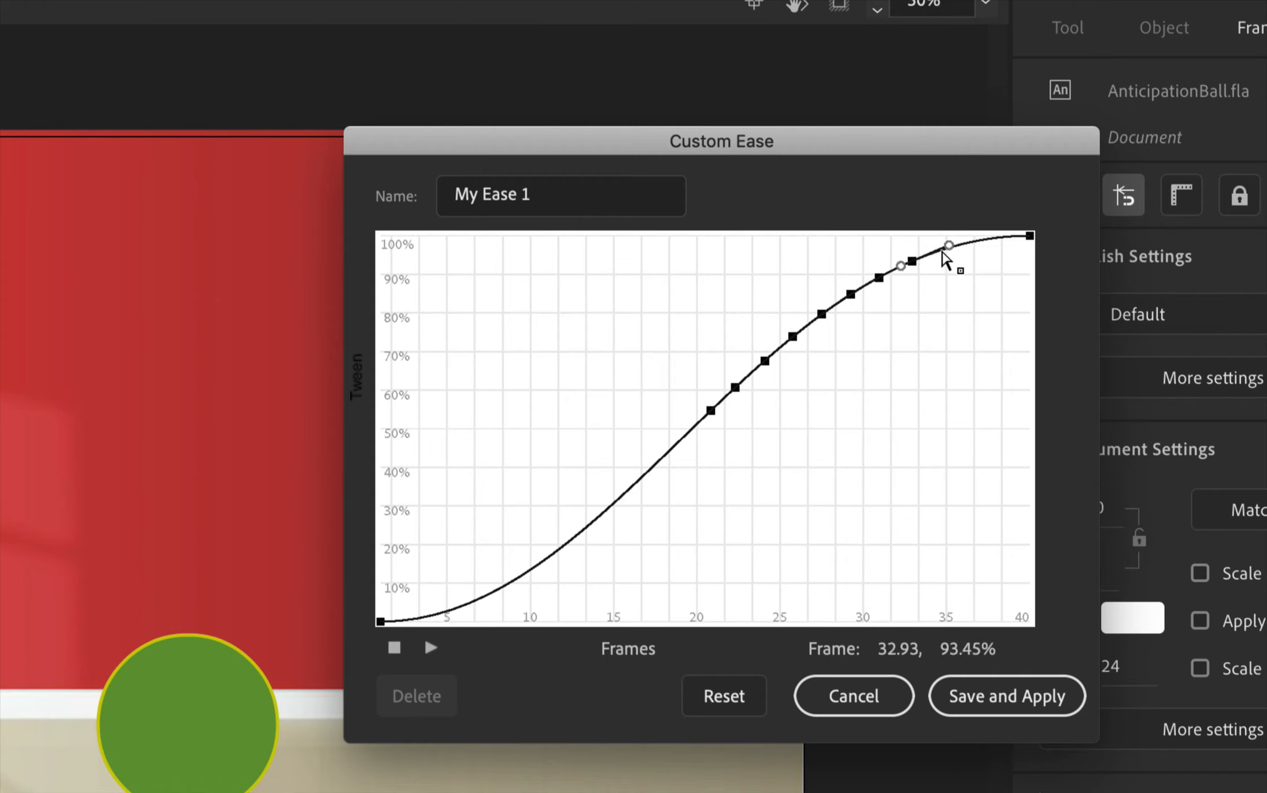
pyautogui.click(937, 251)
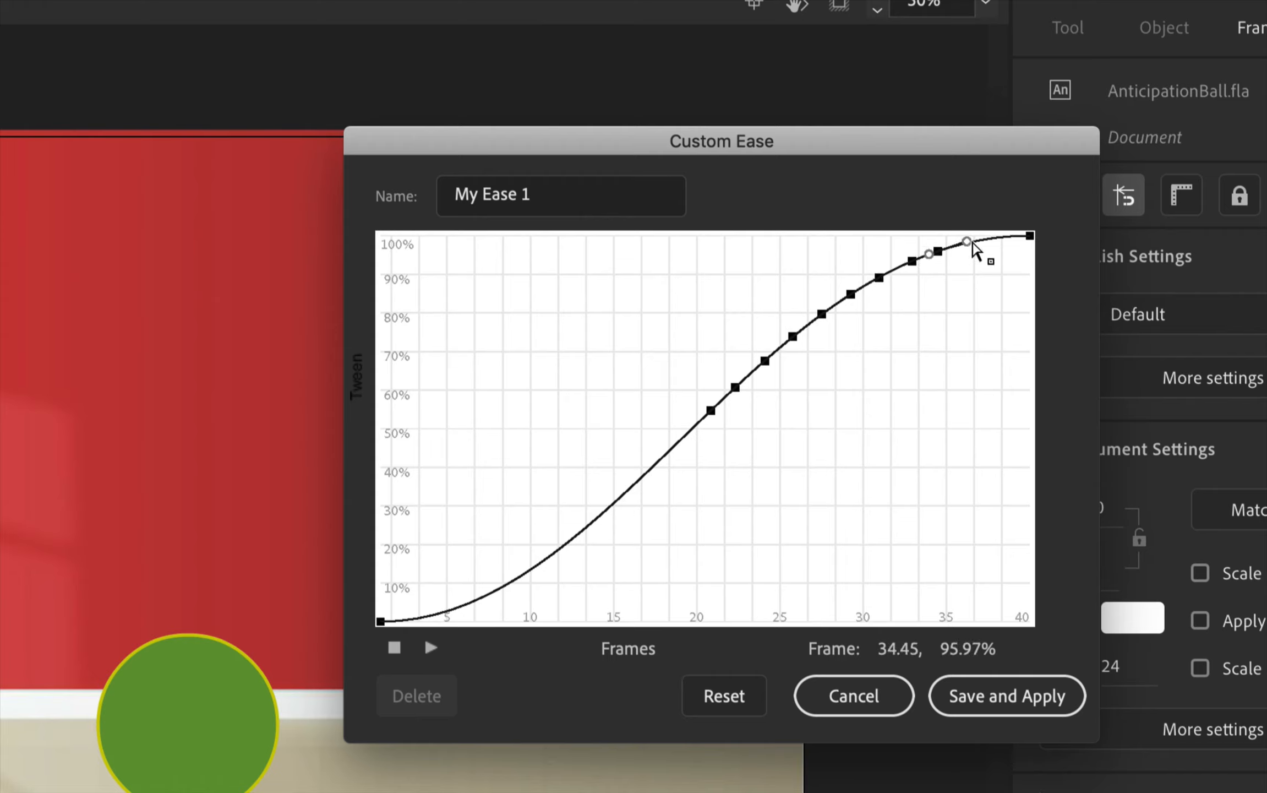
pyautogui.click(980, 240)
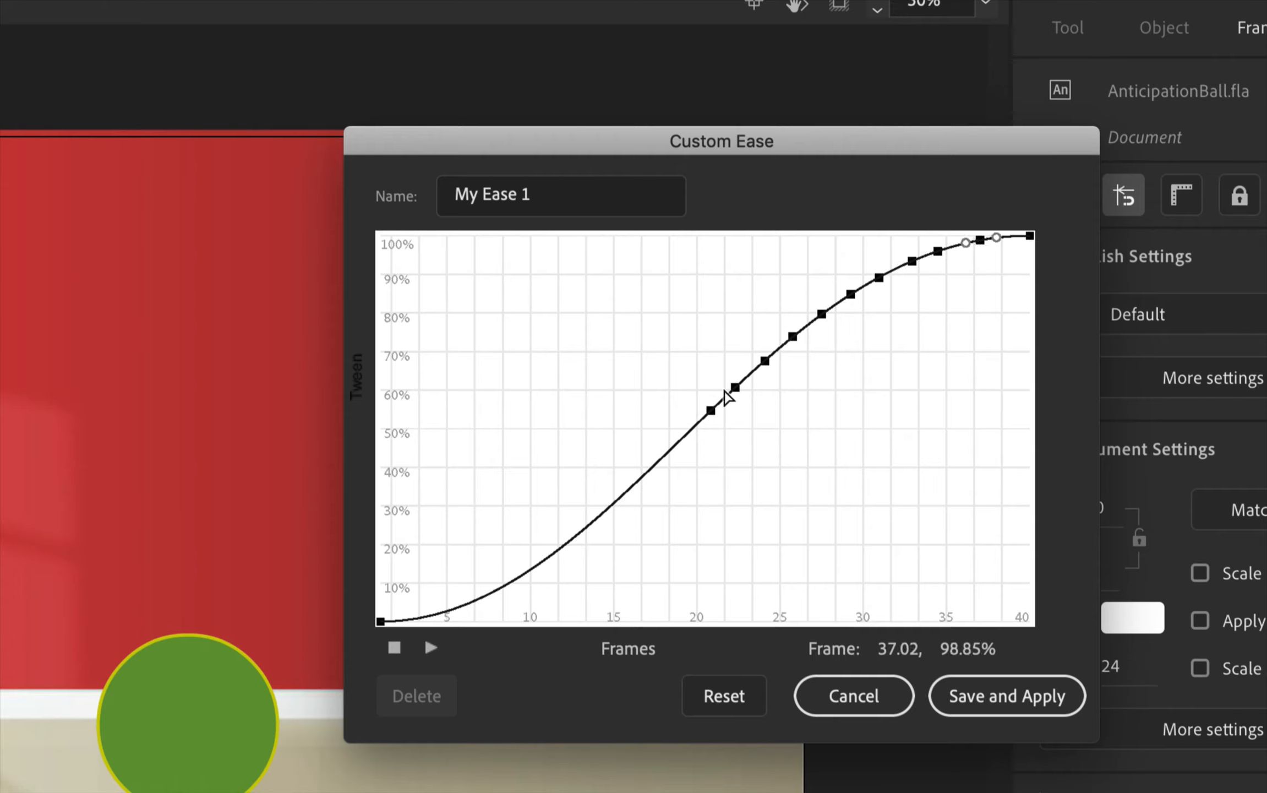
# Lower every second added anchor to 50%, 60%, about 74%, 80% and 87%, adding one near frame 38, and preview the zigzag ease.
pyautogui.moveTo(735, 387); pyautogui.dragTo(737, 428)
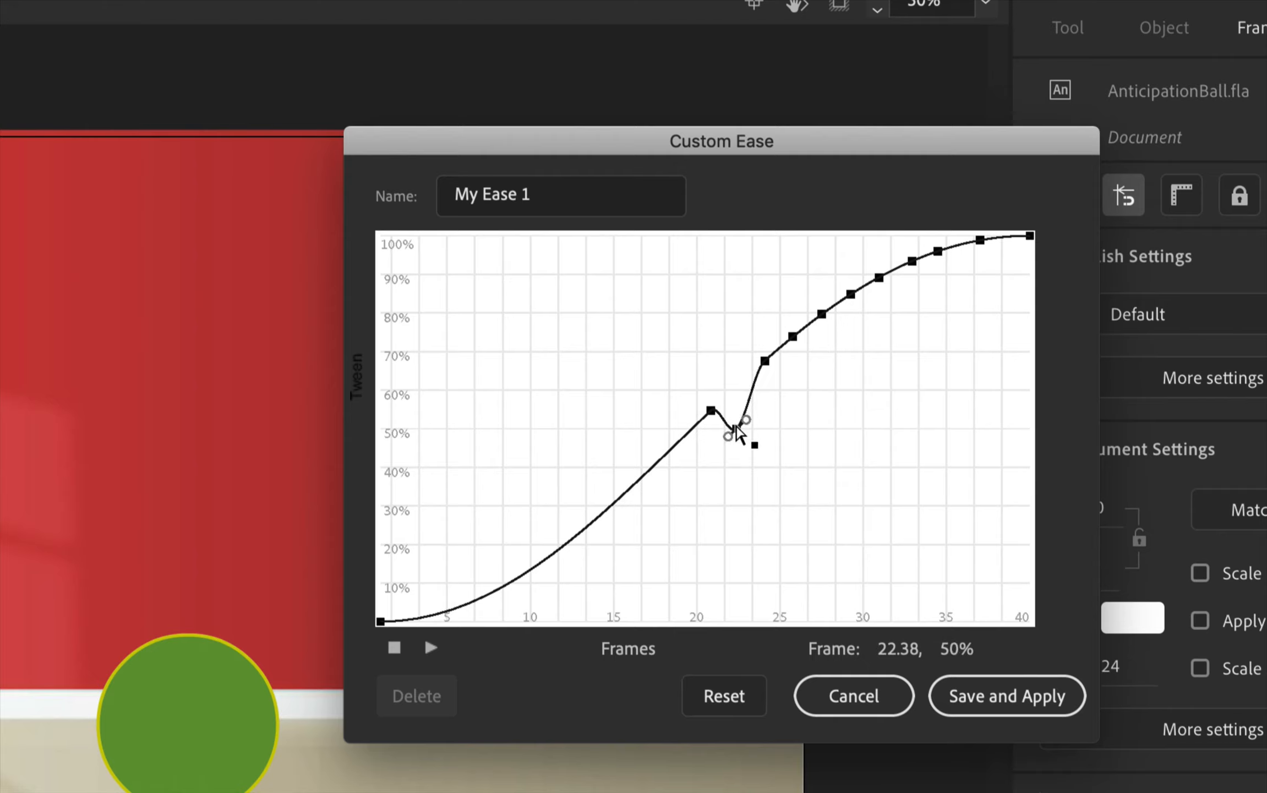
pyautogui.moveTo(793, 337); pyautogui.dragTo(793, 391)
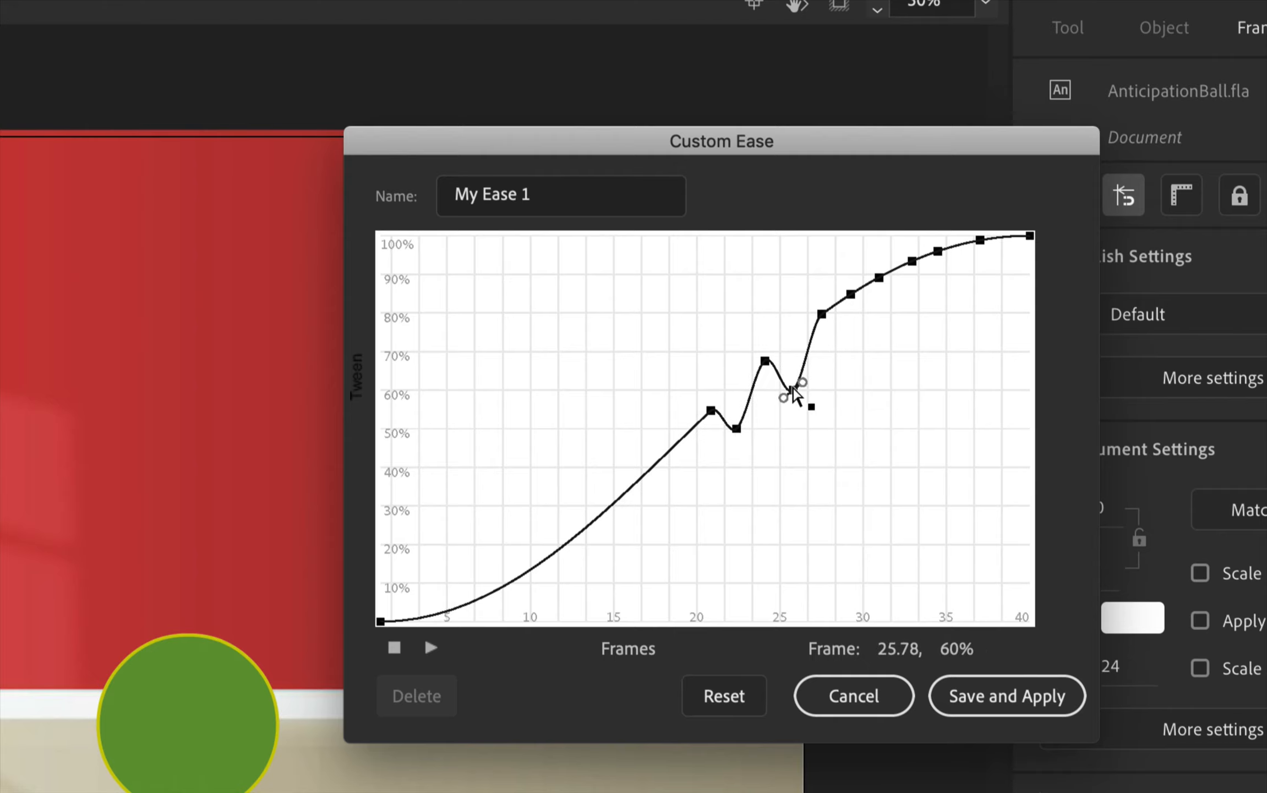
pyautogui.moveTo(850, 294); pyautogui.dragTo(852, 343)
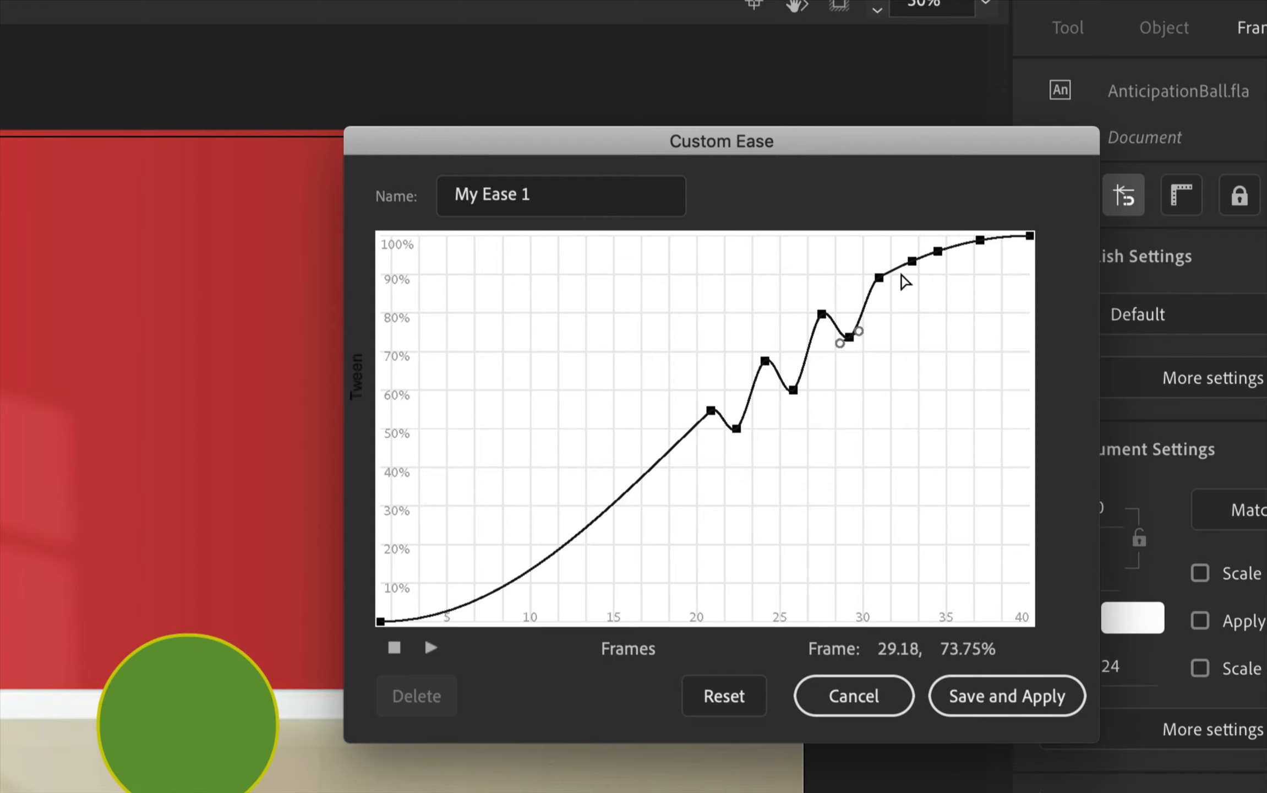
pyautogui.moveTo(912, 261); pyautogui.dragTo(911, 313)
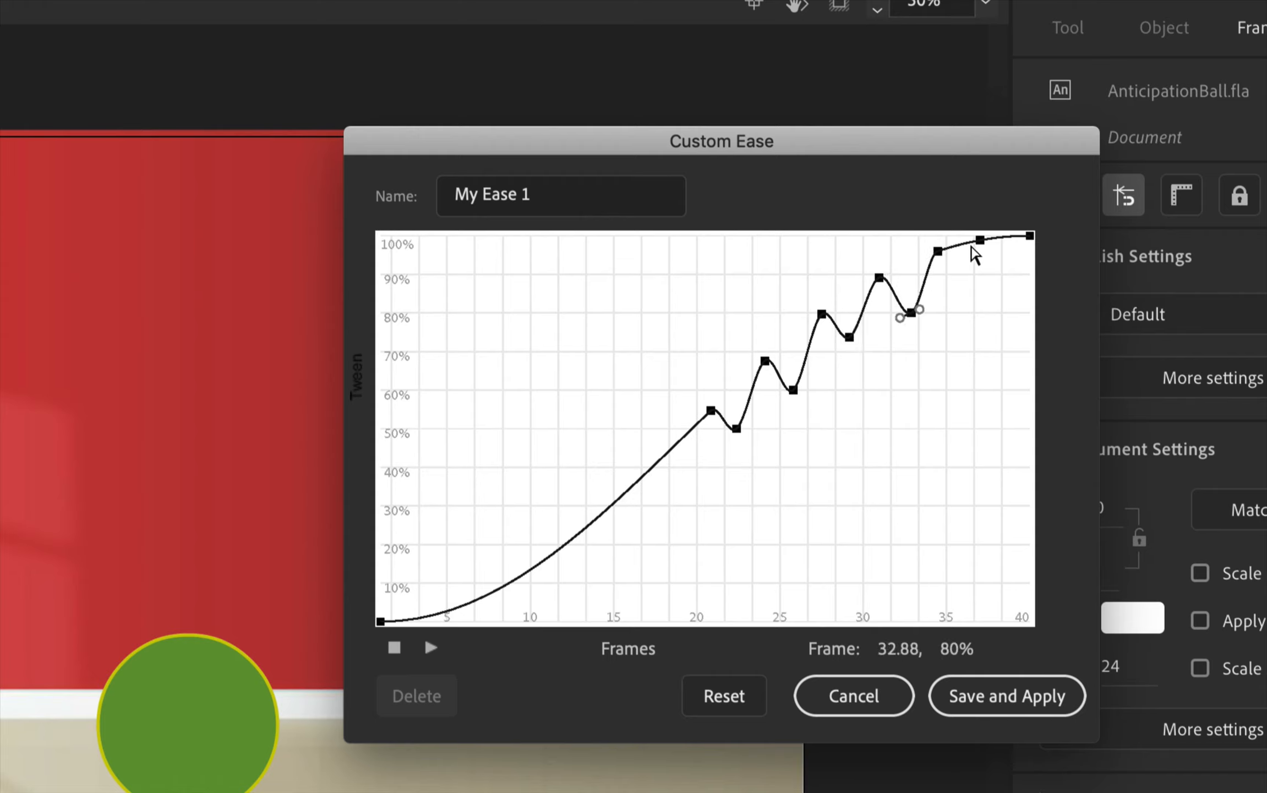
pyautogui.click(997, 237)
pyautogui.moveTo(980, 242); pyautogui.dragTo(969, 286)
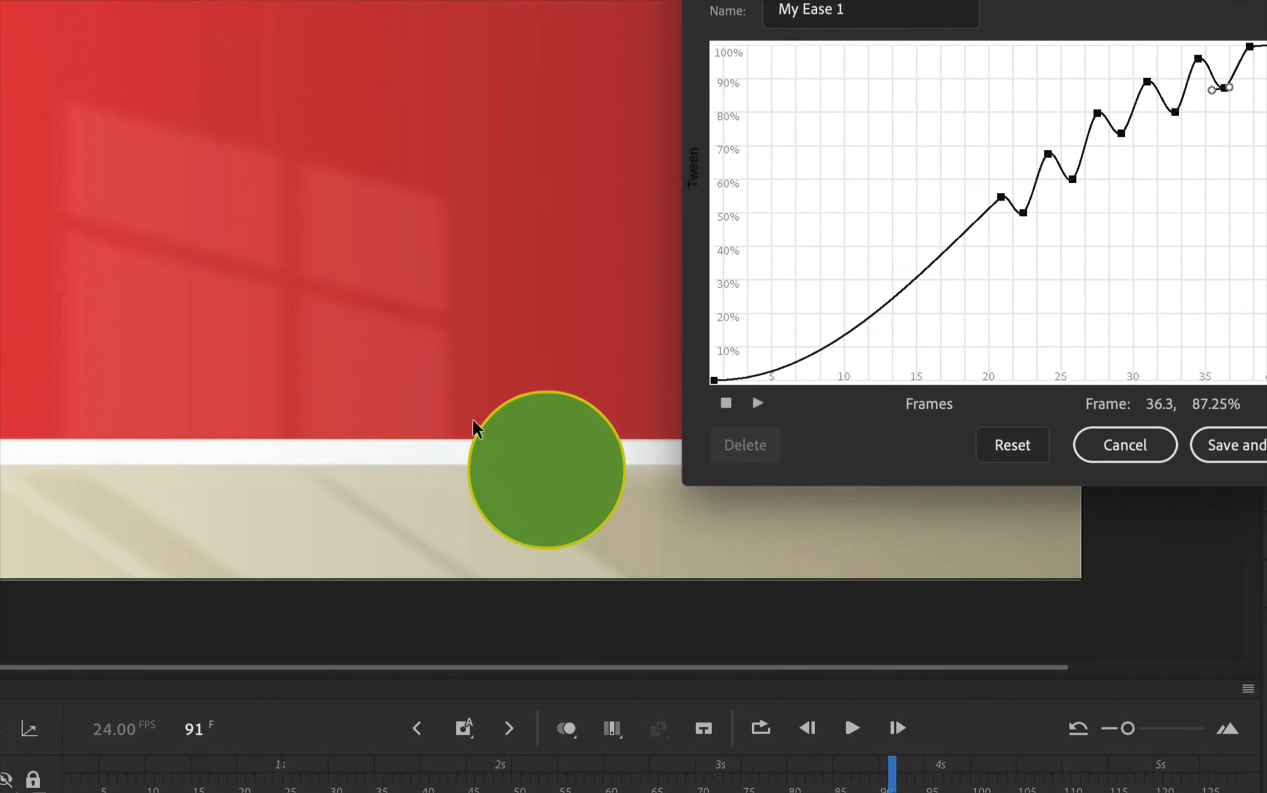
pyautogui.click(758, 404)
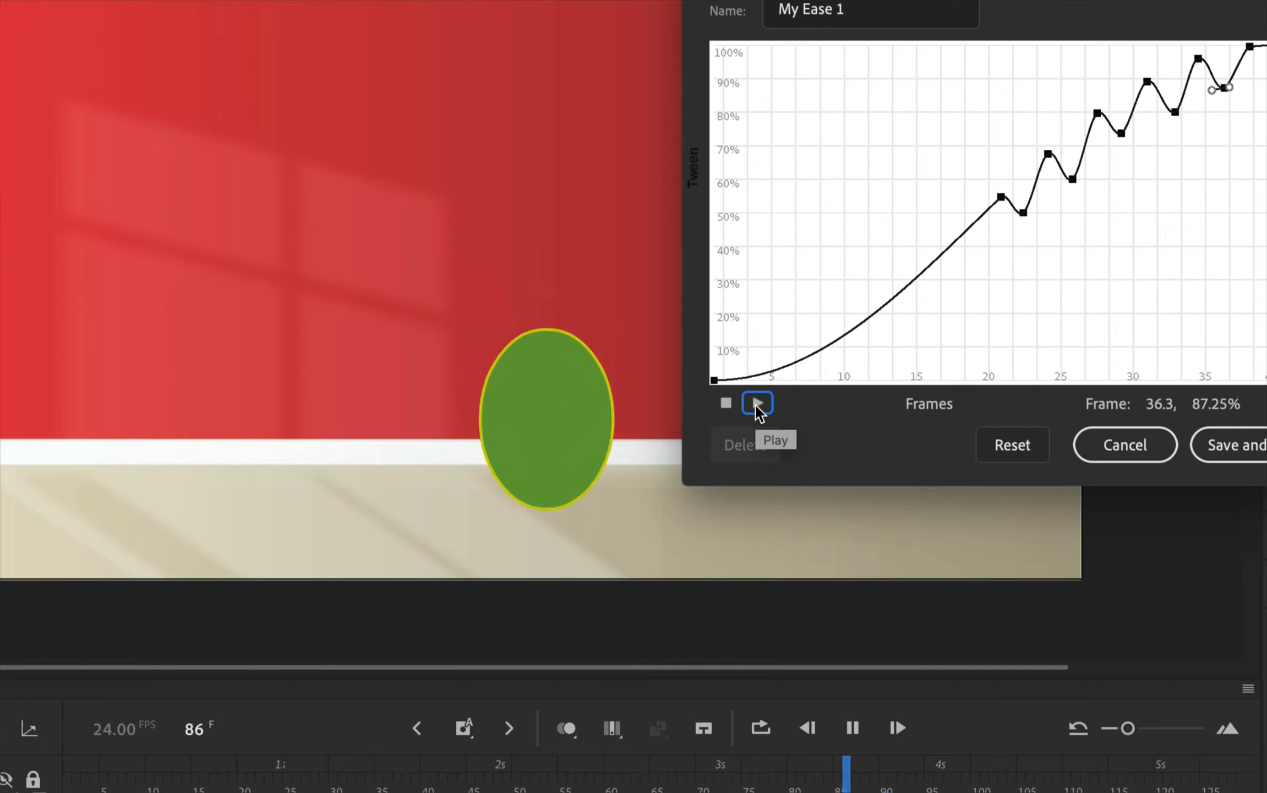
pyautogui.click(756, 406)
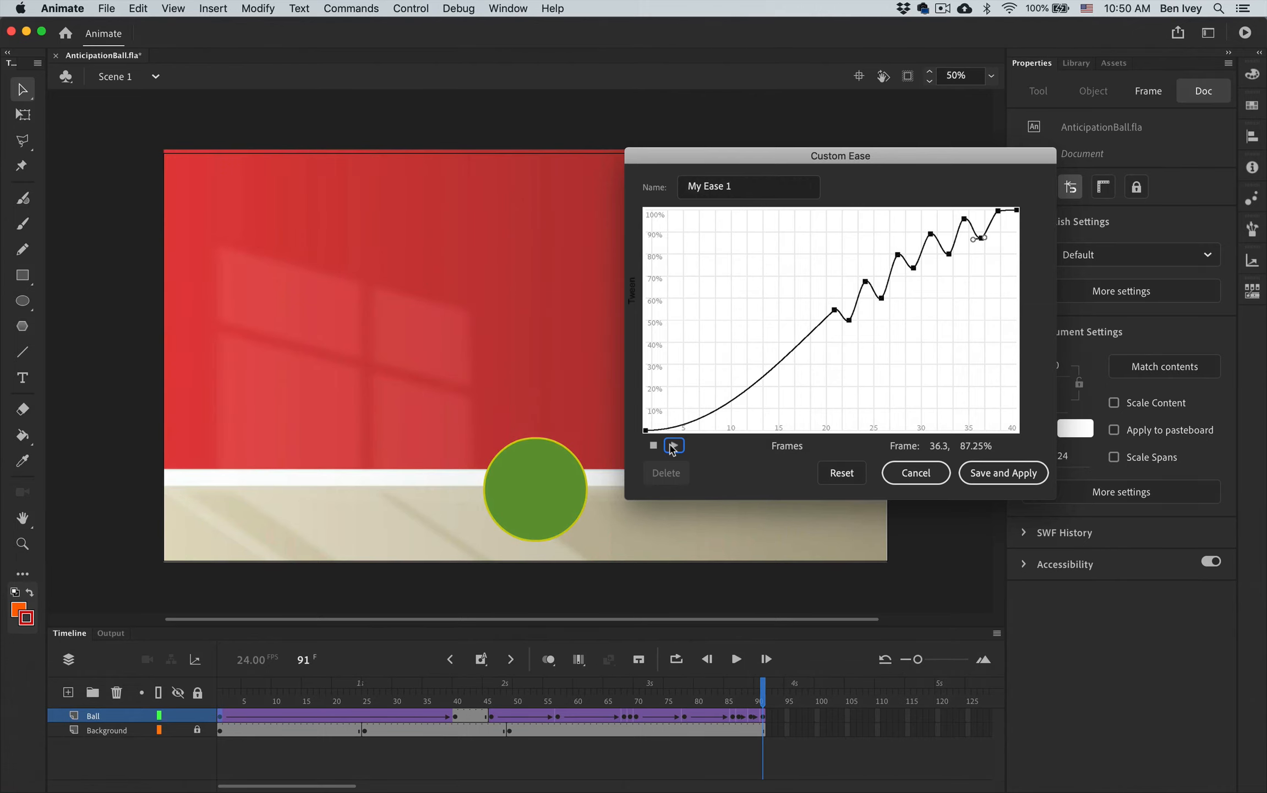
# Save and apply the custom ease as My Ease 1, and test the movie.
pyautogui.click(992, 474)
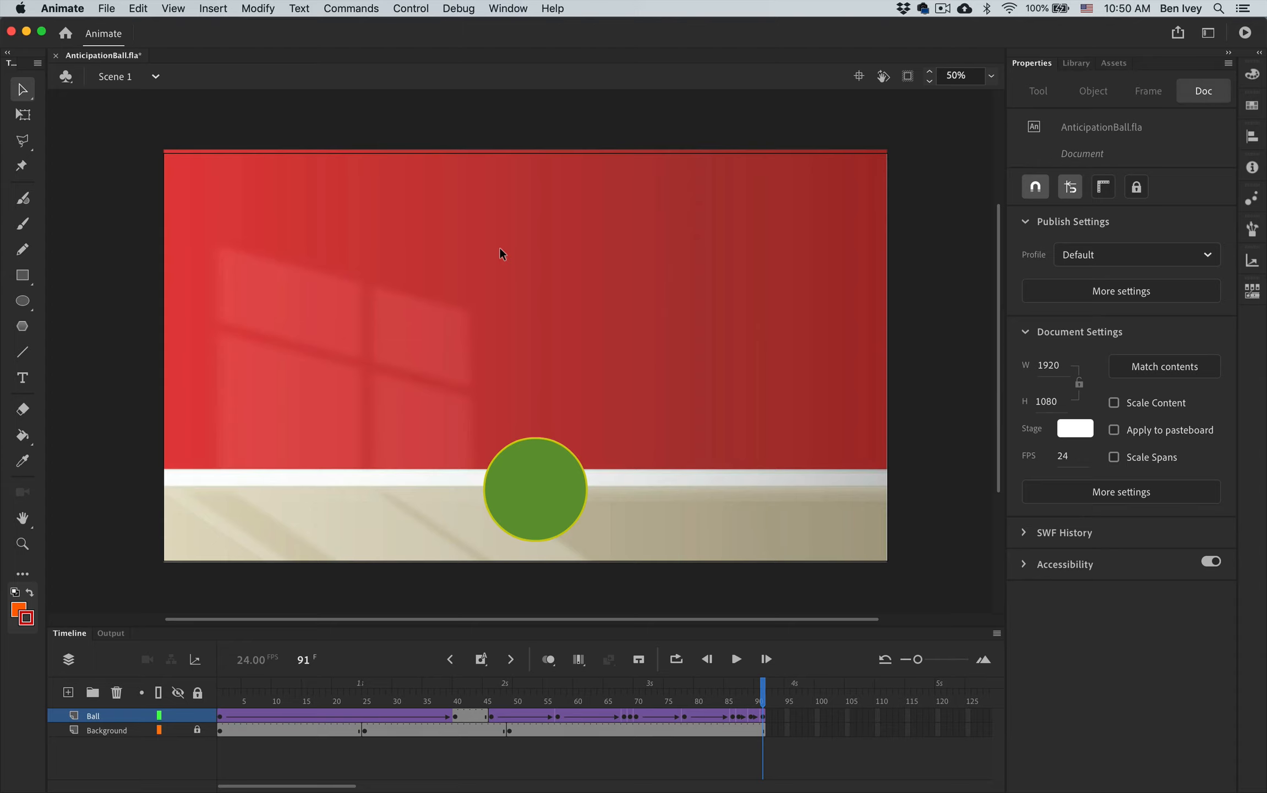
pyautogui.click(411, 9)
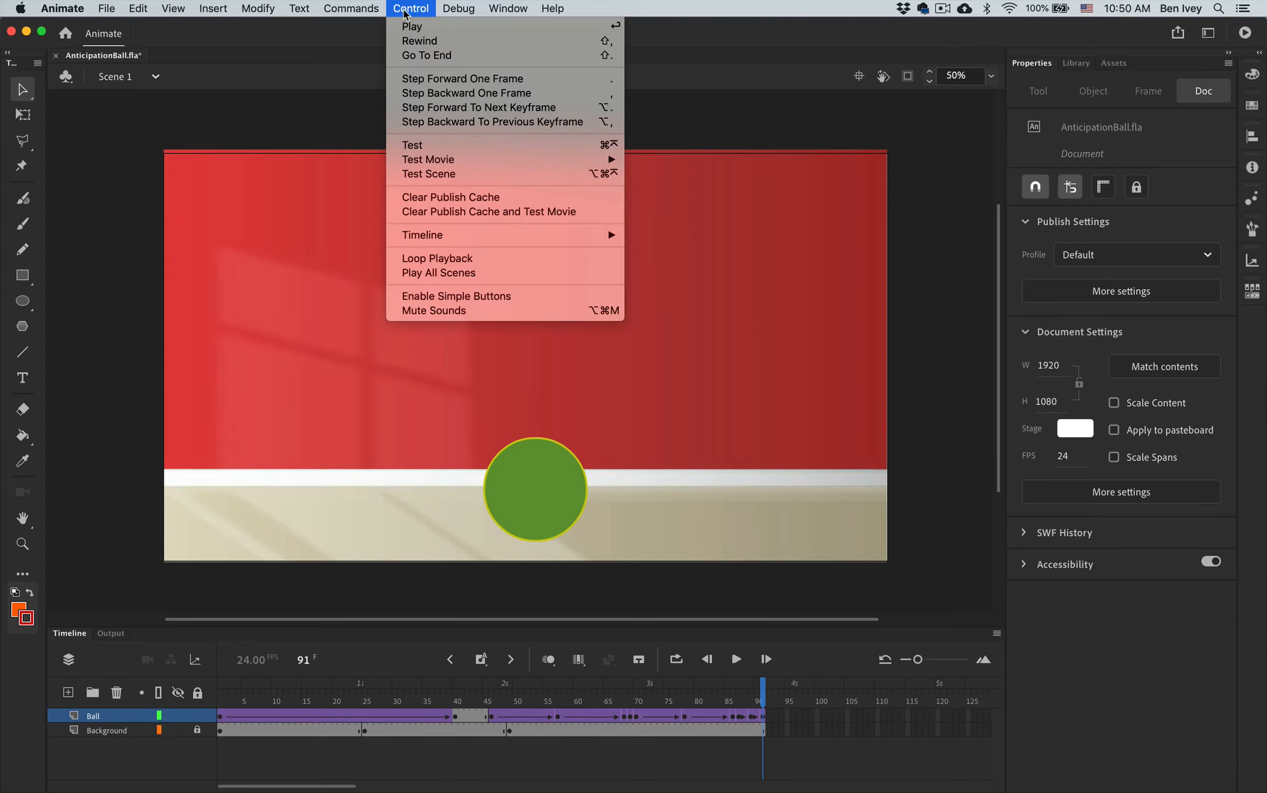
pyautogui.click(418, 148)
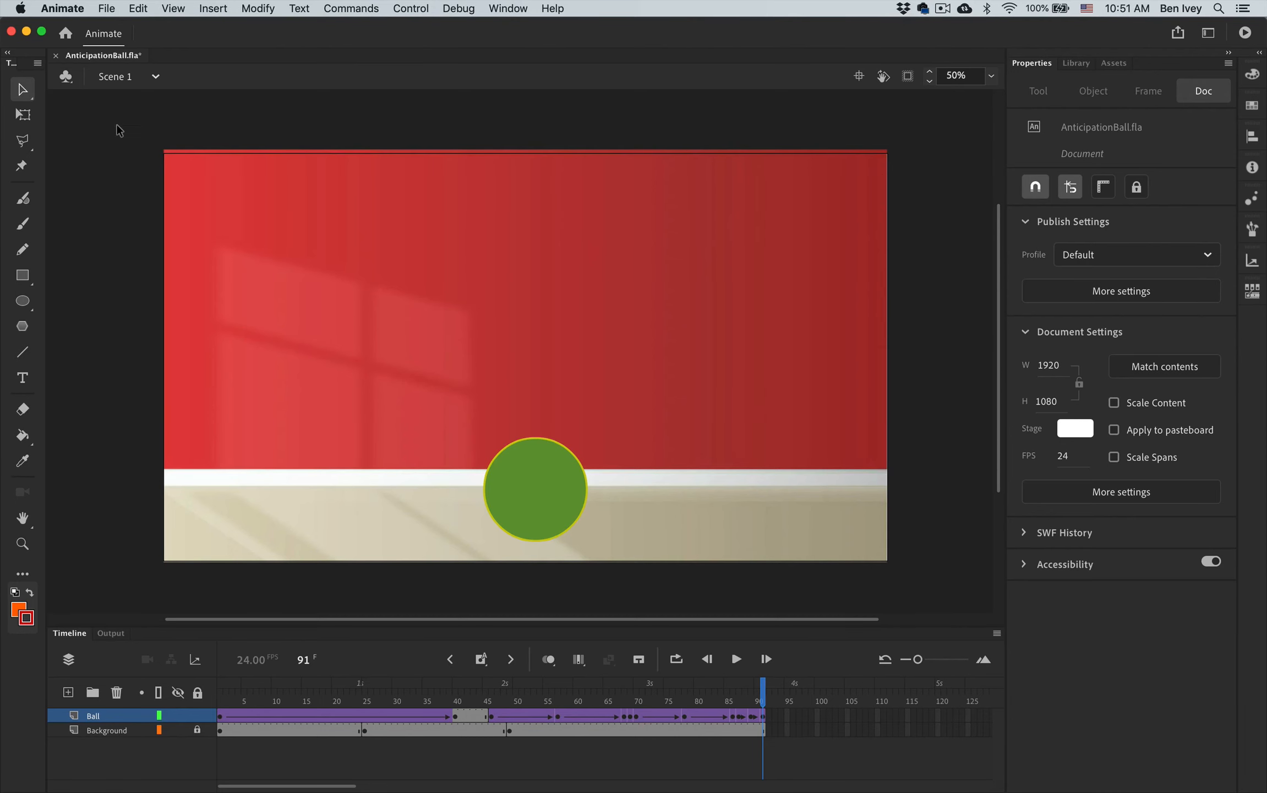
# Save a copy of the document in the Anticipation Exercise folder, prefixing AnticipationBall.fla with the author's last name and a hyphen.
pyautogui.click(107, 8)
pyautogui.click(135, 142)
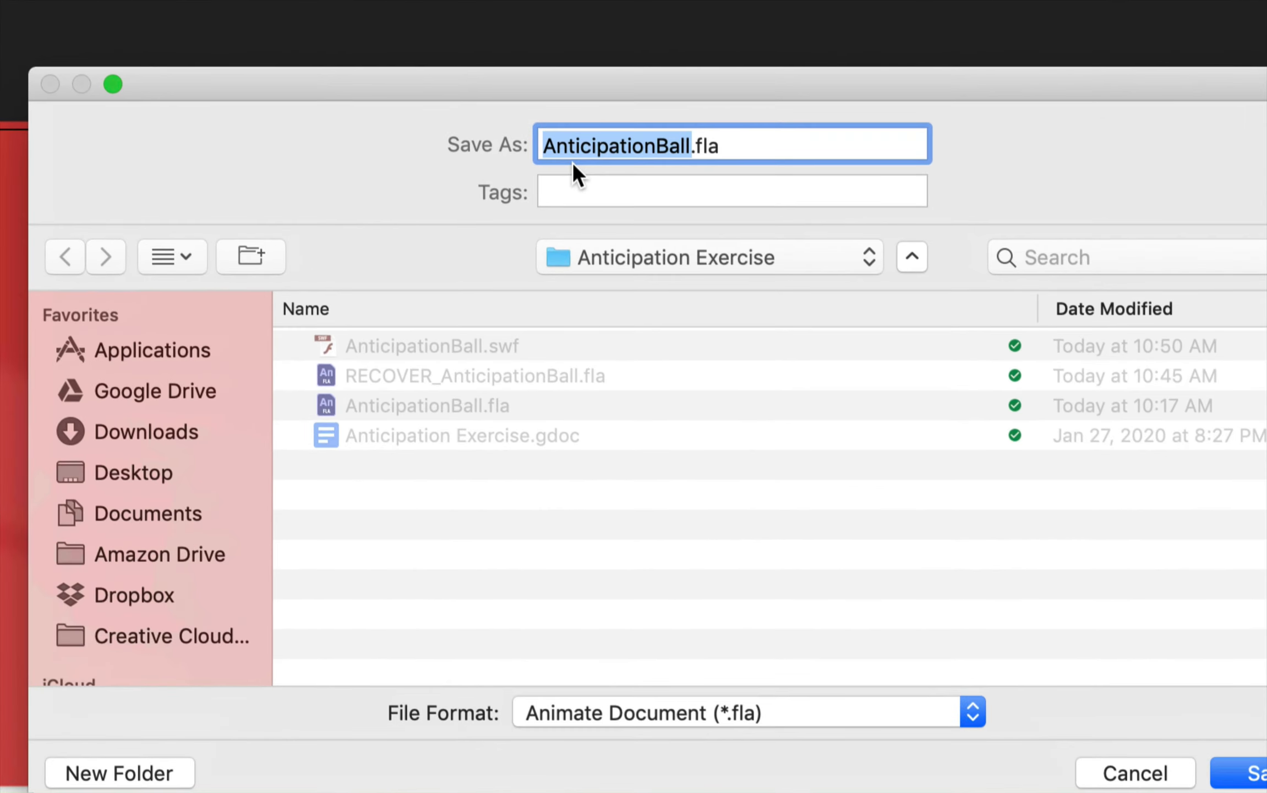
pyautogui.press('Left')
pyautogui.write('Ivey-')
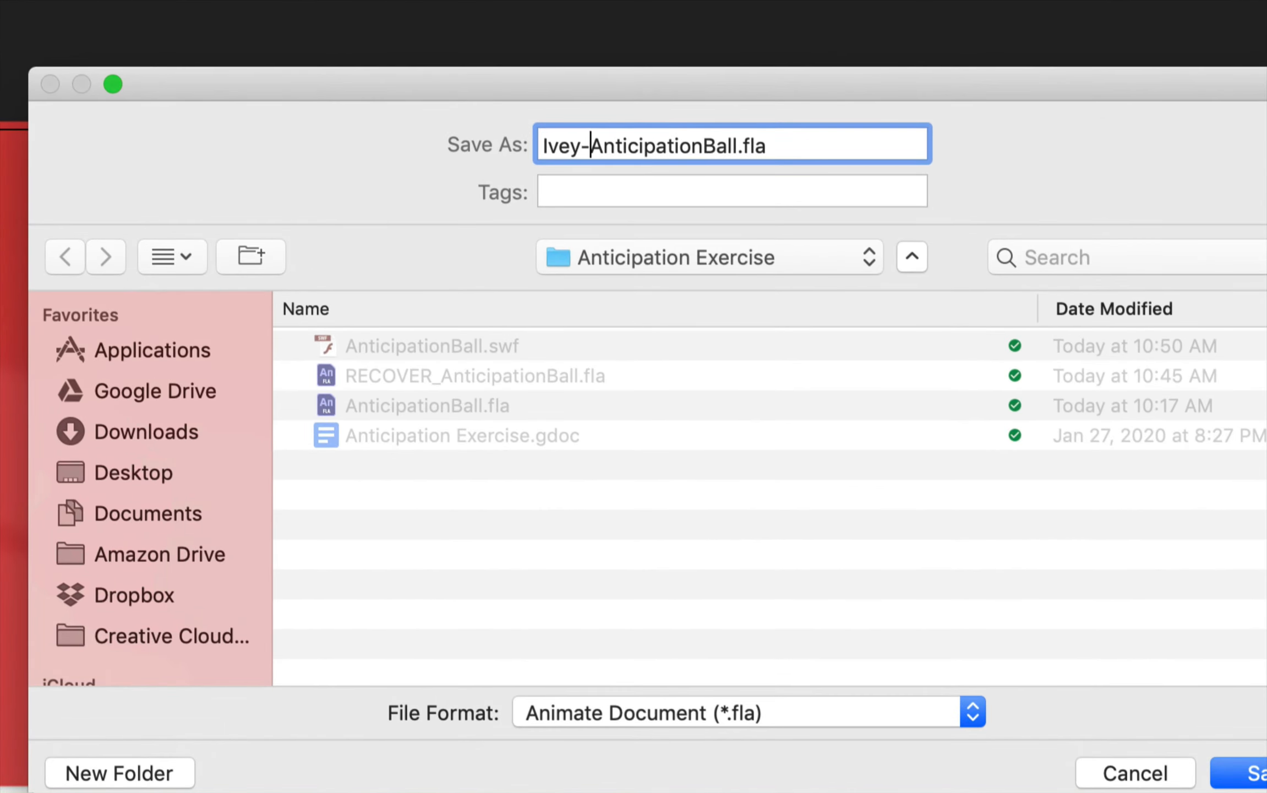